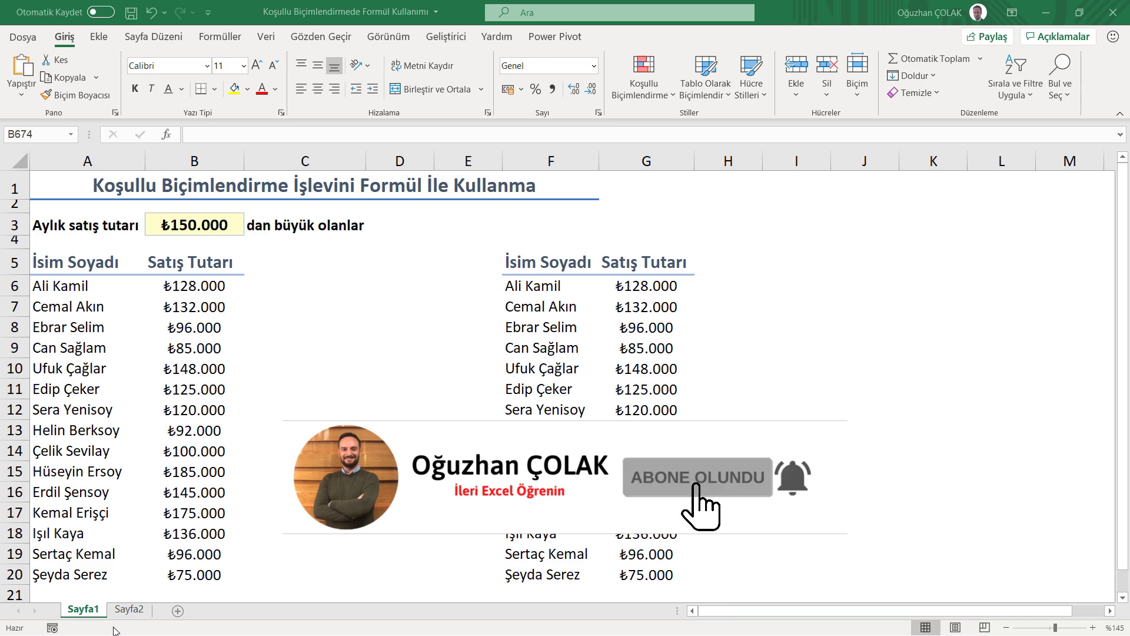
On Sayfa2, try the ÜRETİM, KALİTE and PROSES buttons, leave ÜRETİM selected, and return to Sayfa1
key("ctrl+shift+Up")
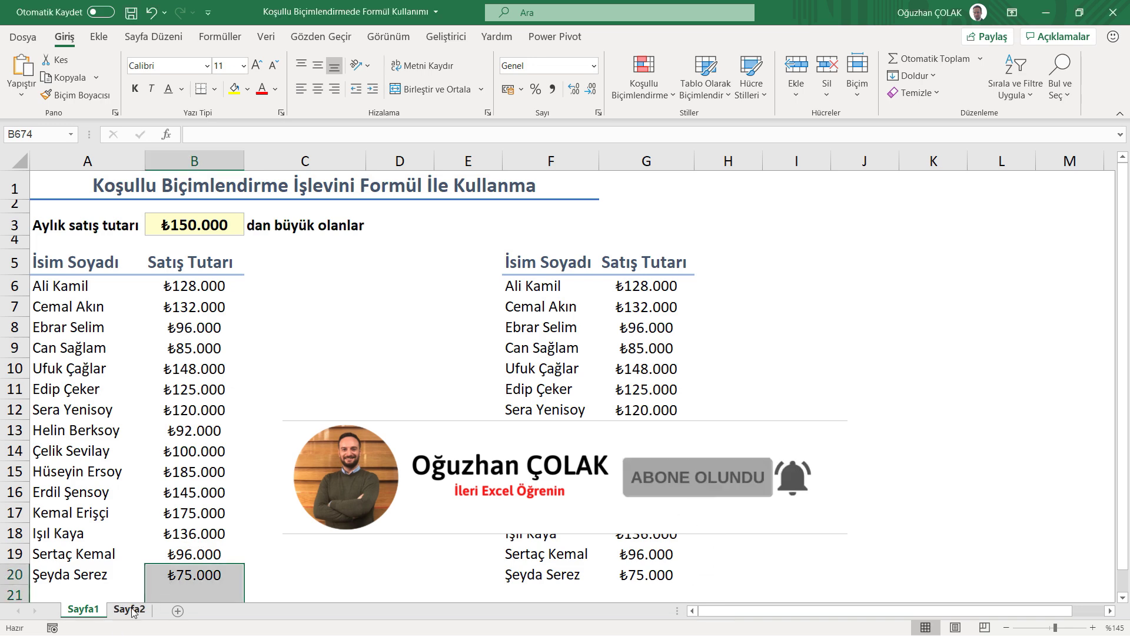
left_click(131, 609)
left_click(46, 223)
left_click(125, 222)
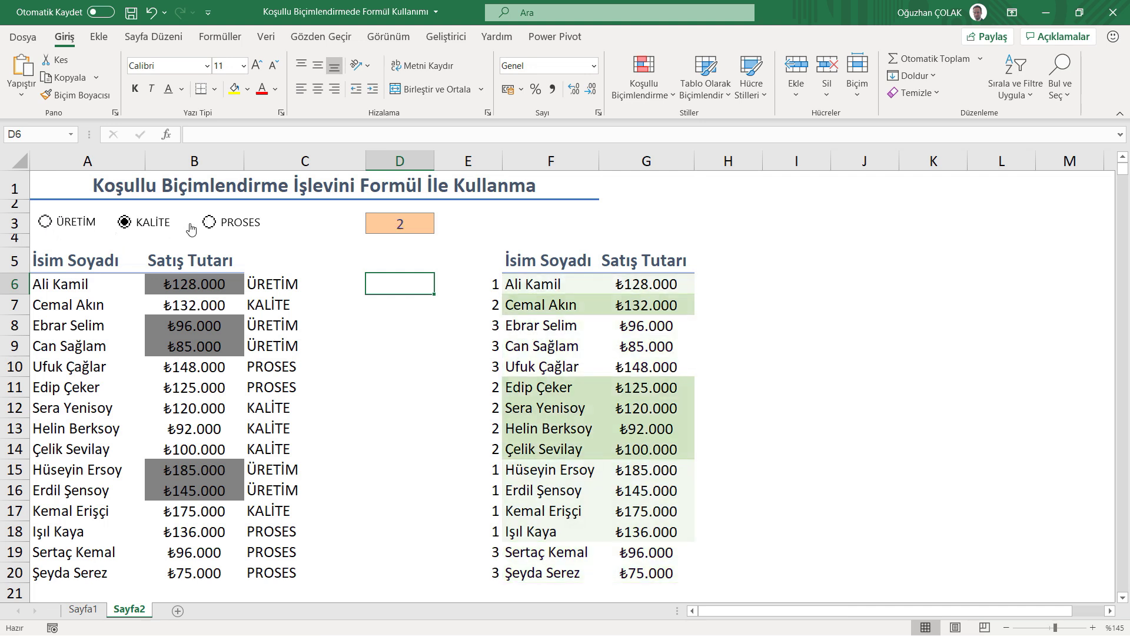
left_click(209, 223)
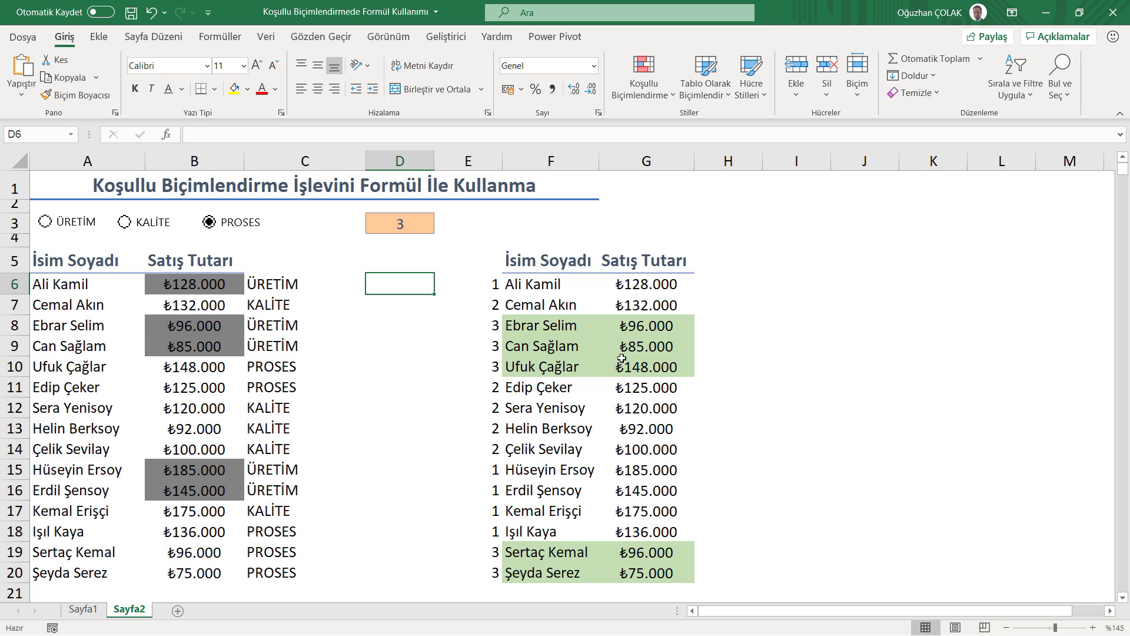
left_click(124, 223)
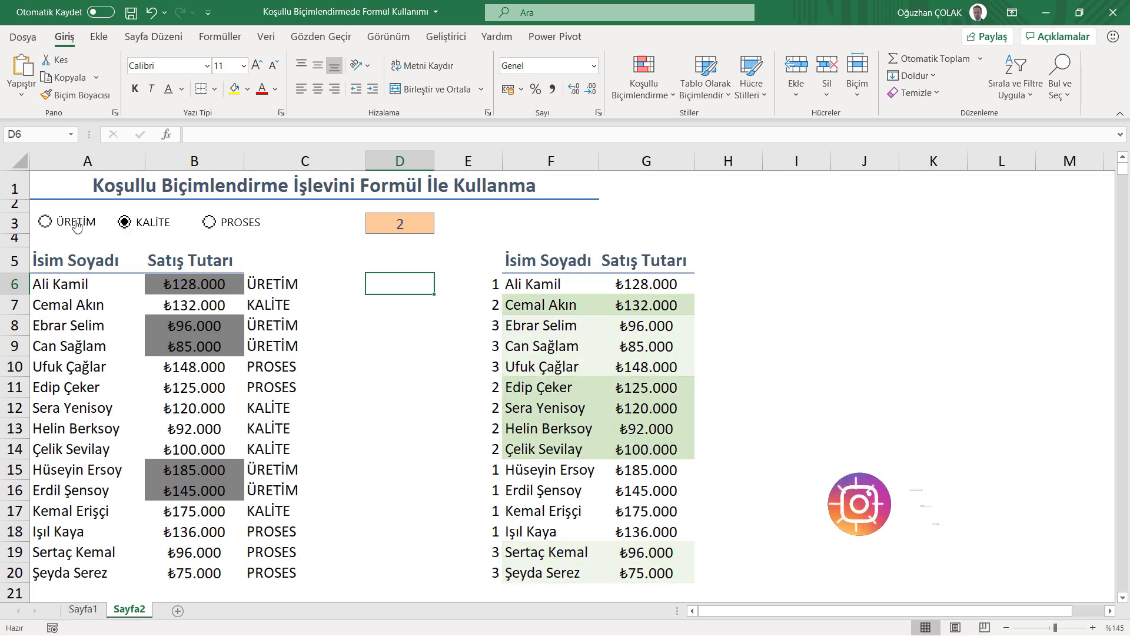
left_click(43, 227)
left_click(82, 612)
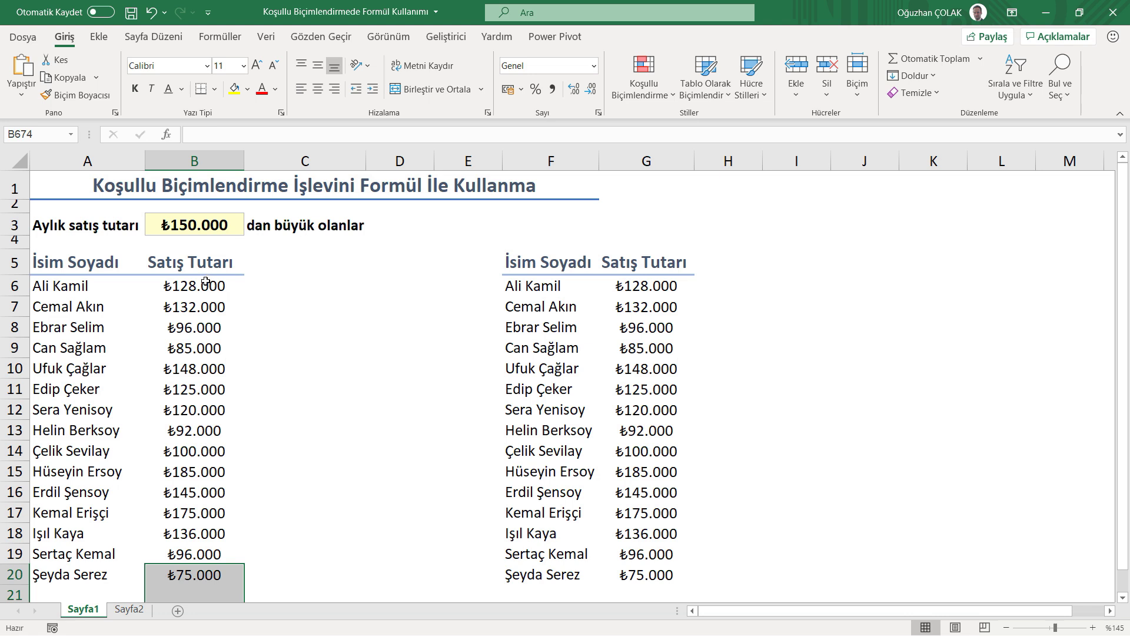
Select the Satış Tutarı amounts in B6:B20
left_click_drag(205, 282, 200, 577)
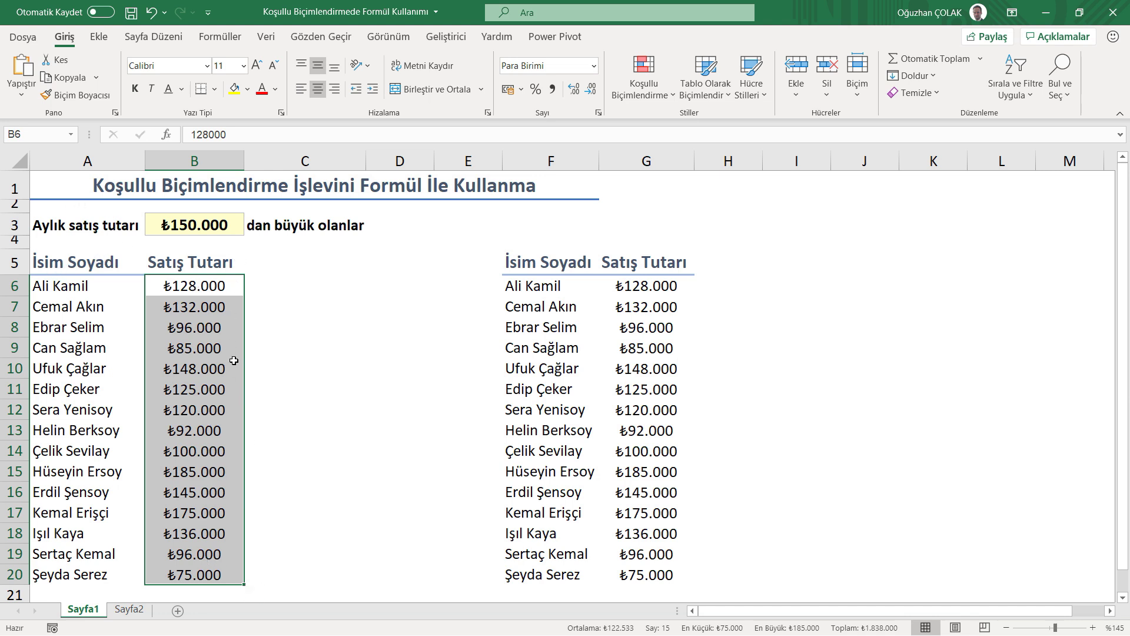
left_click(194, 286)
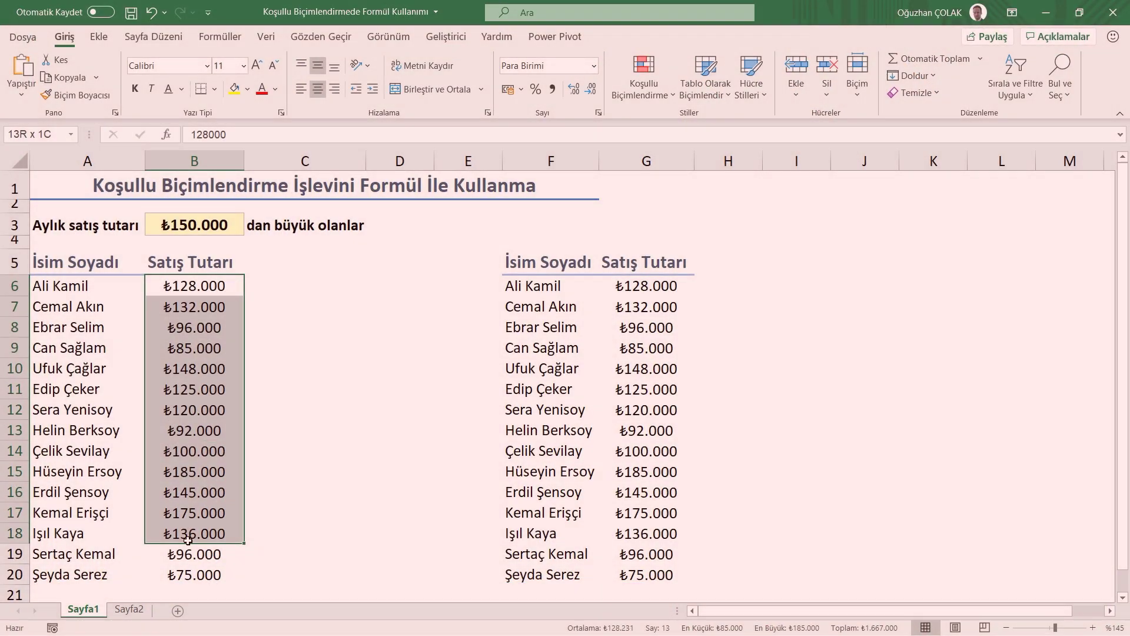
left_click_drag(218, 286, 194, 574)
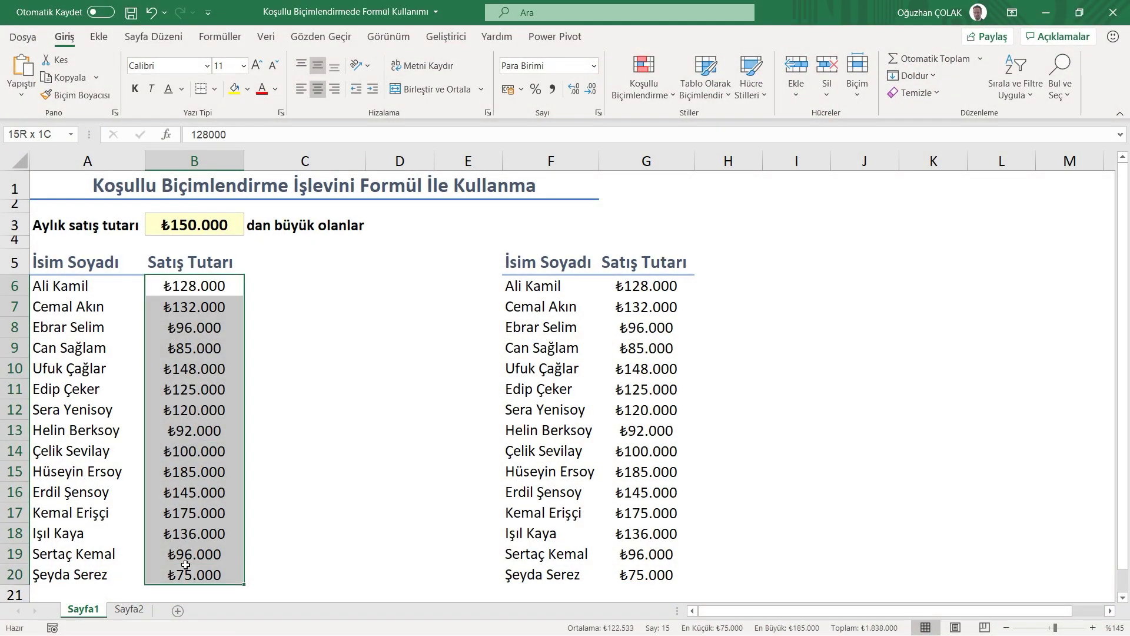
left_click(666, 77)
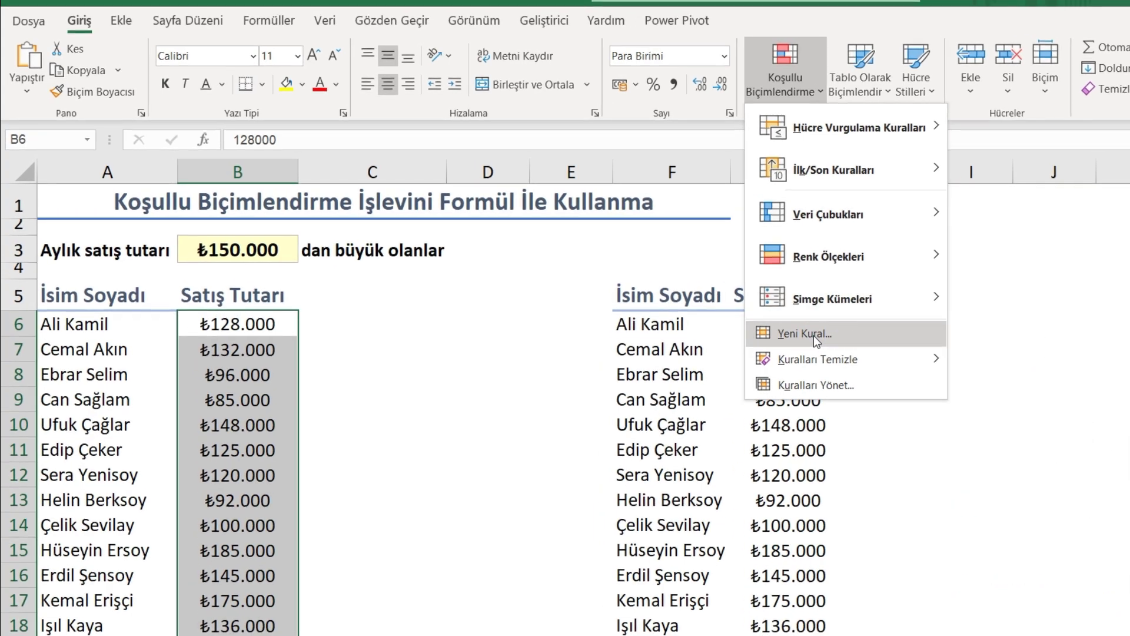
Start a Yeni Kural of type 'Biçimlendirilecek hücreleri belirlemek için formül kullan' for B6:B20
left_click(813, 335)
mouse_move(654, 168)
left_mouse_down()
mouse_move(563, 218)
mouse_move(476, 225)
left_mouse_up()
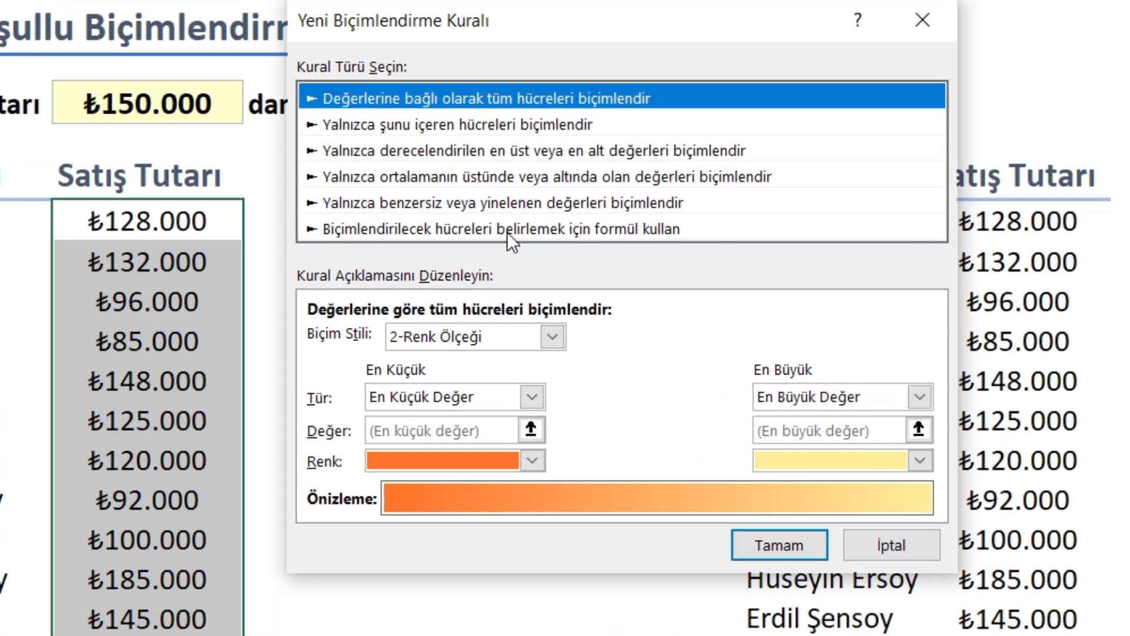
left_click(509, 230)
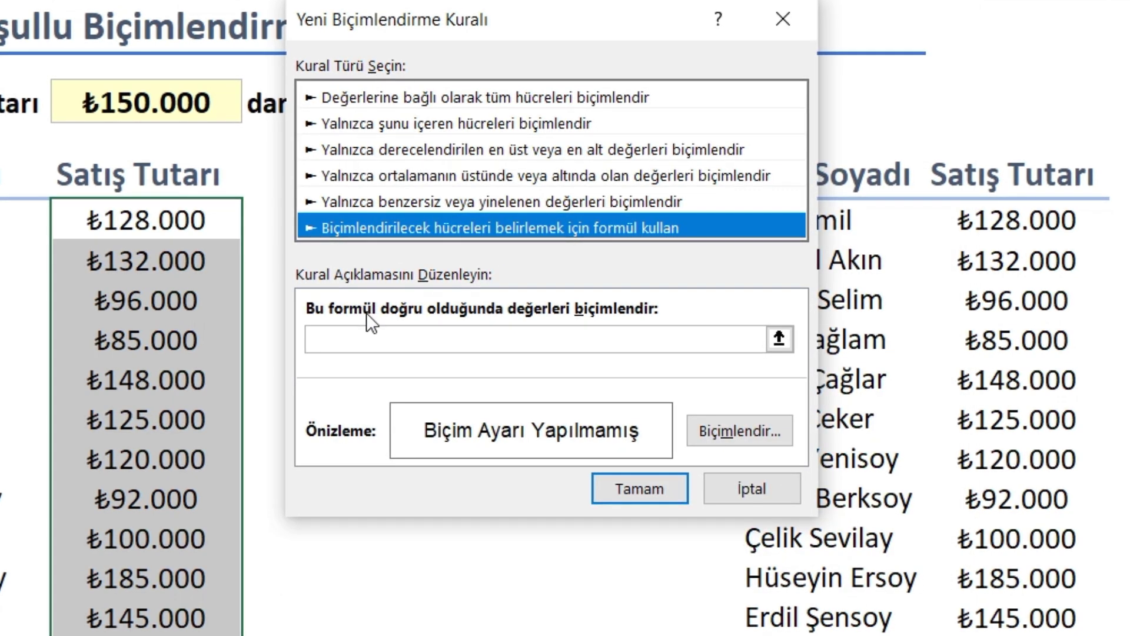
left_click(372, 345)
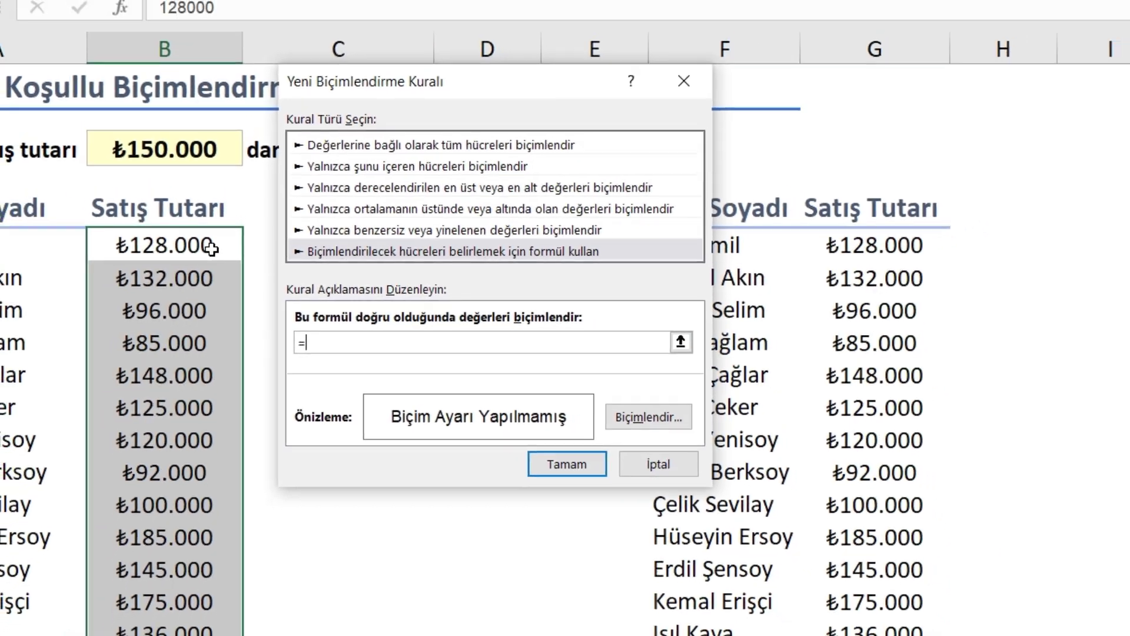
Enter the rule formula =B6>$B$3 with a relative B6 reference and open Biçimlendir
left_click(211, 219)
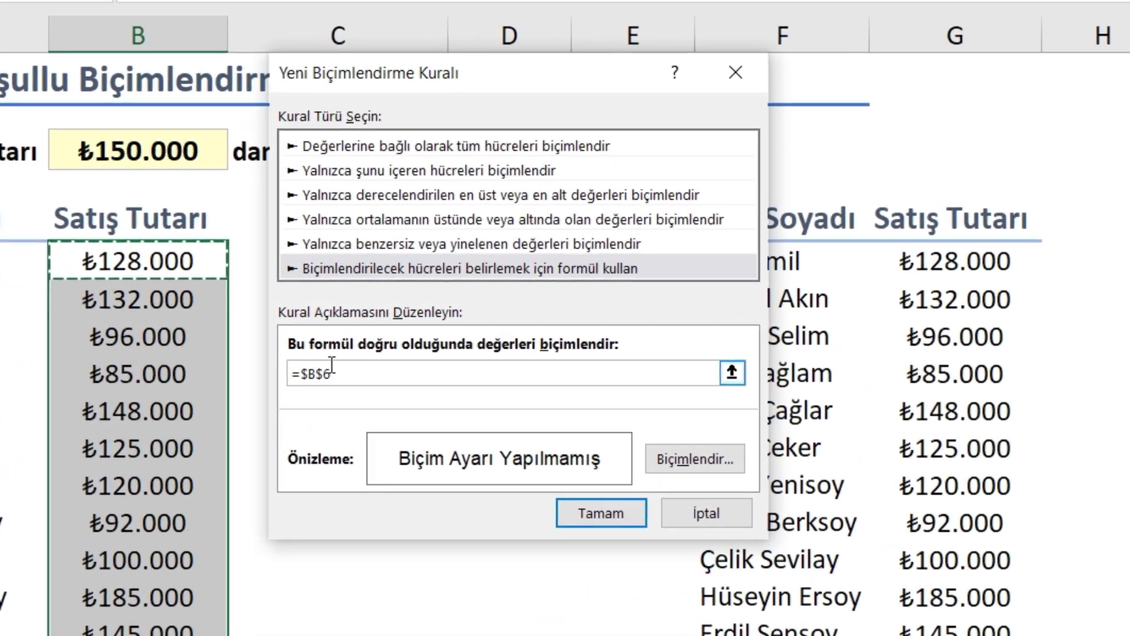
key("F4")
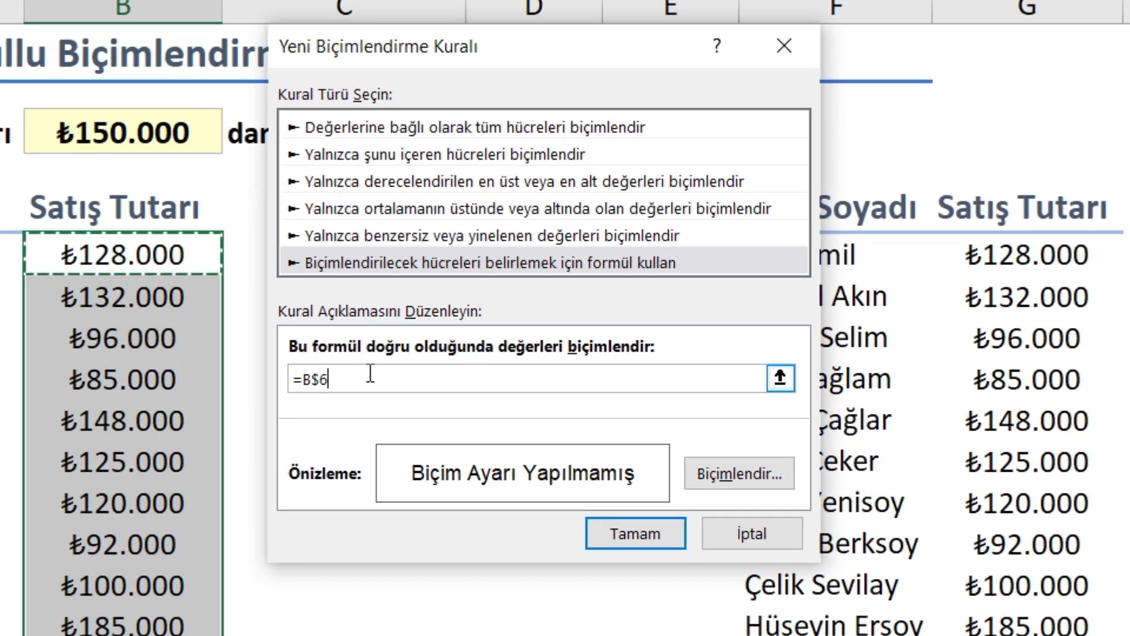
key("F4")
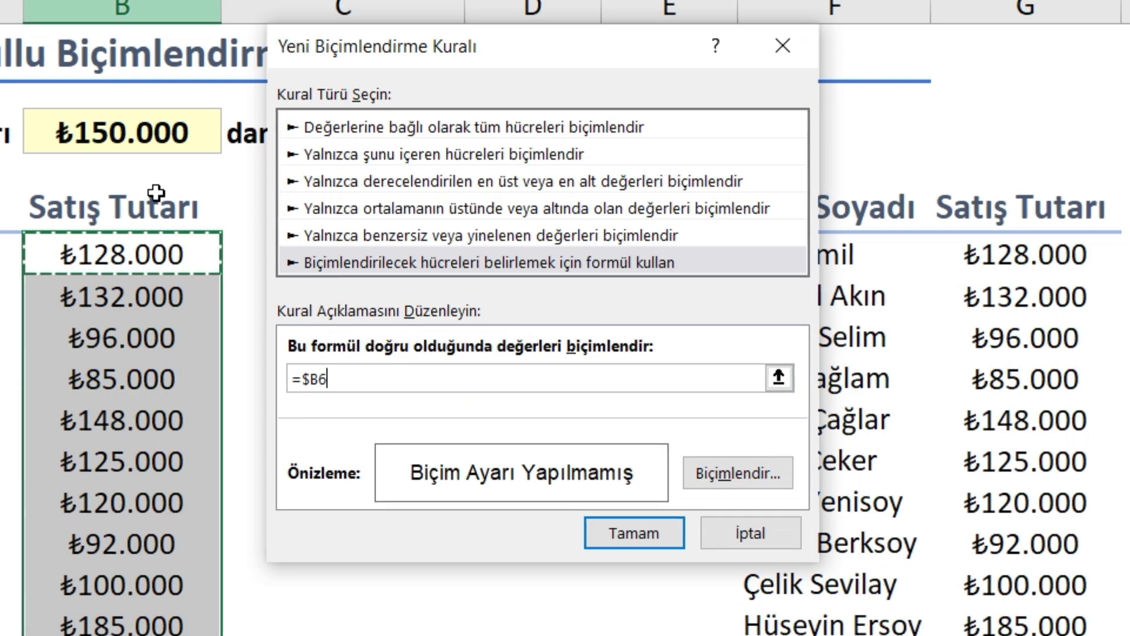
key("F4")
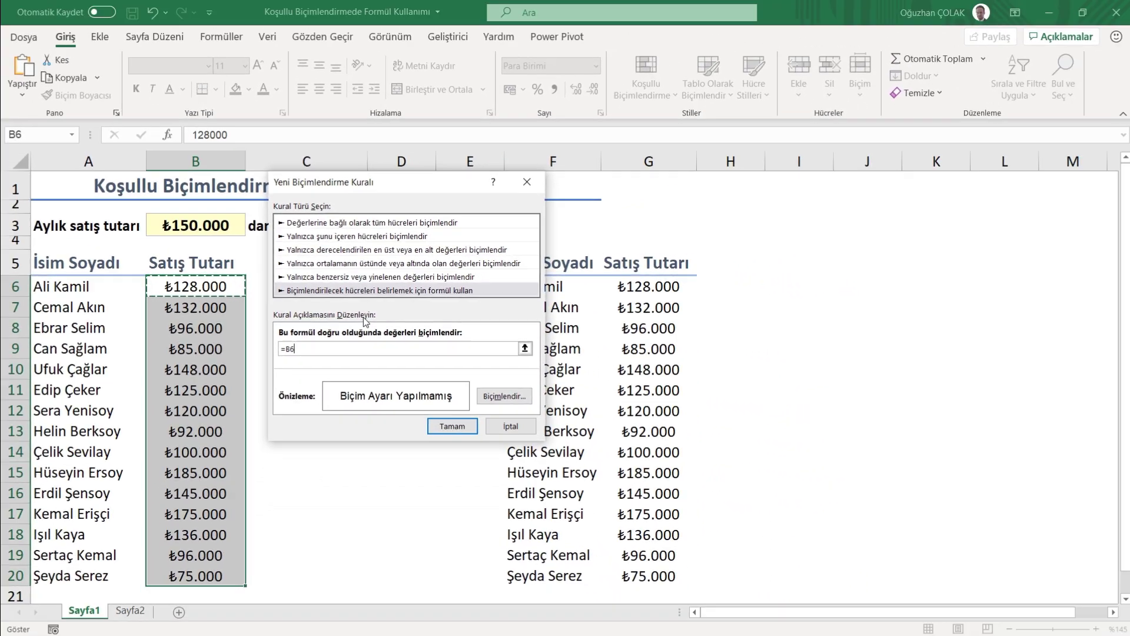
type(">")
left_click(197, 226)
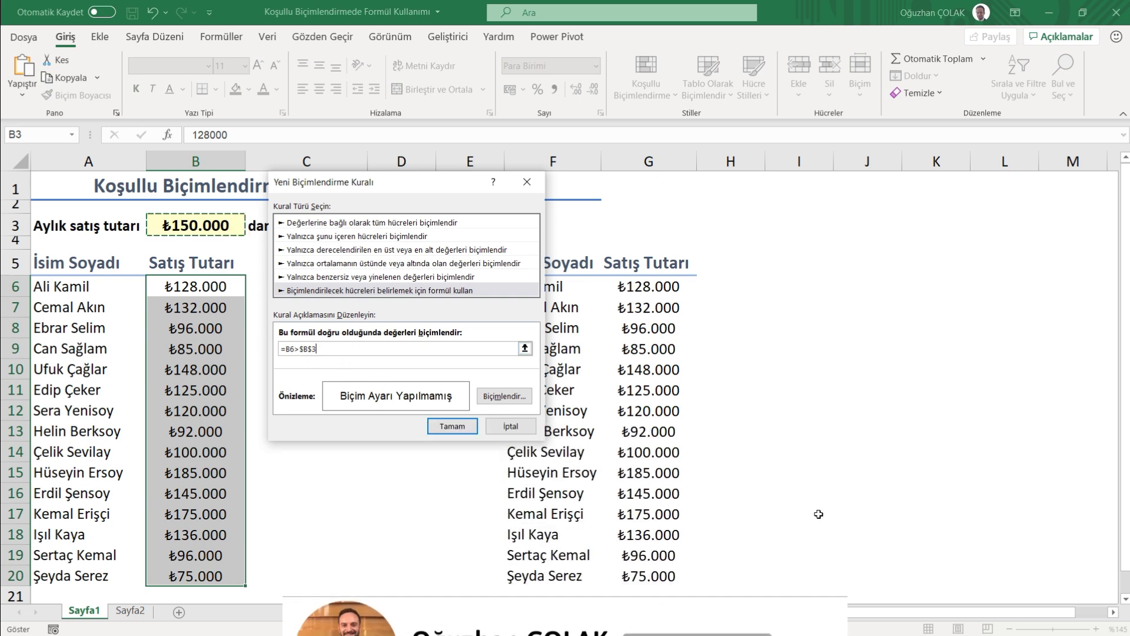
left_click(503, 397)
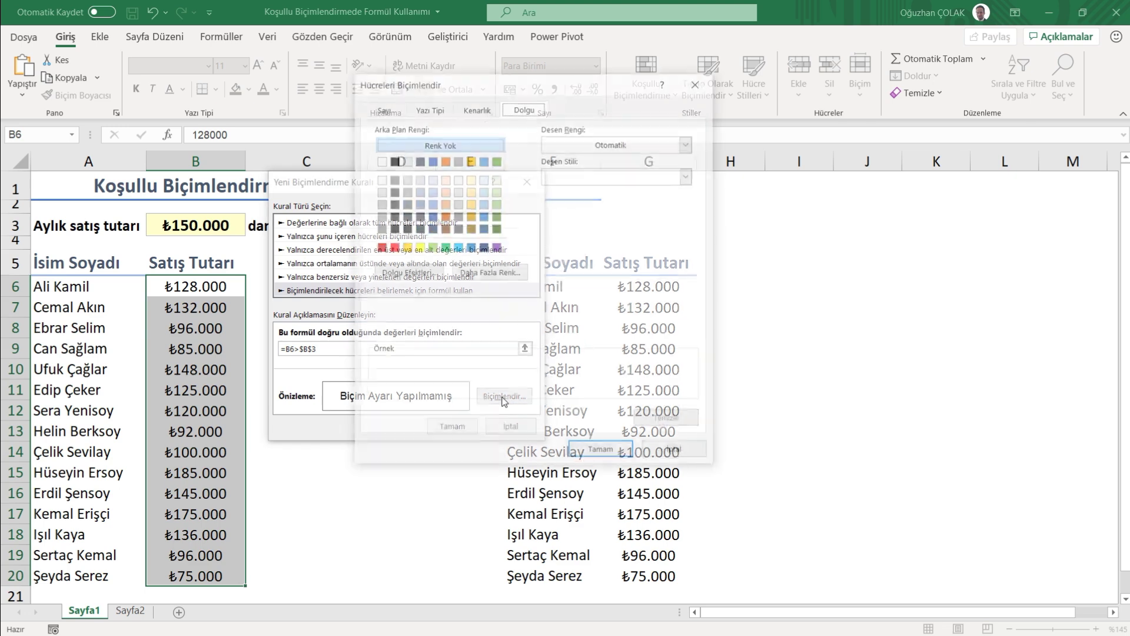
Apply bold text with a grey fill to matching sales, highlighting ₺185.000 and ₺175.000
left_click(425, 109)
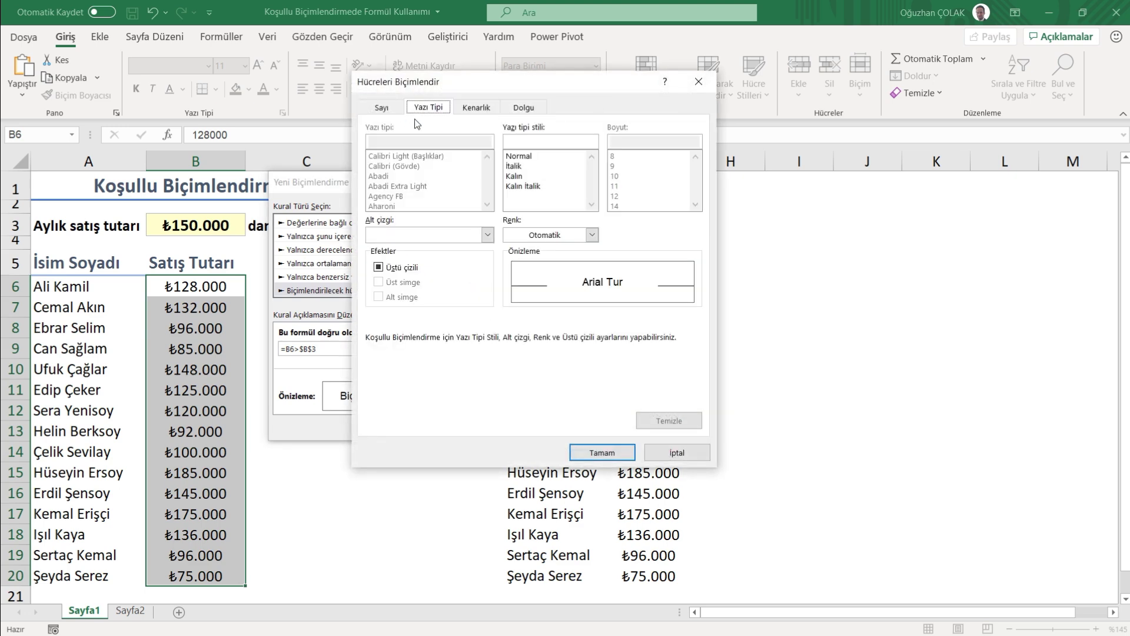
left_click(514, 176)
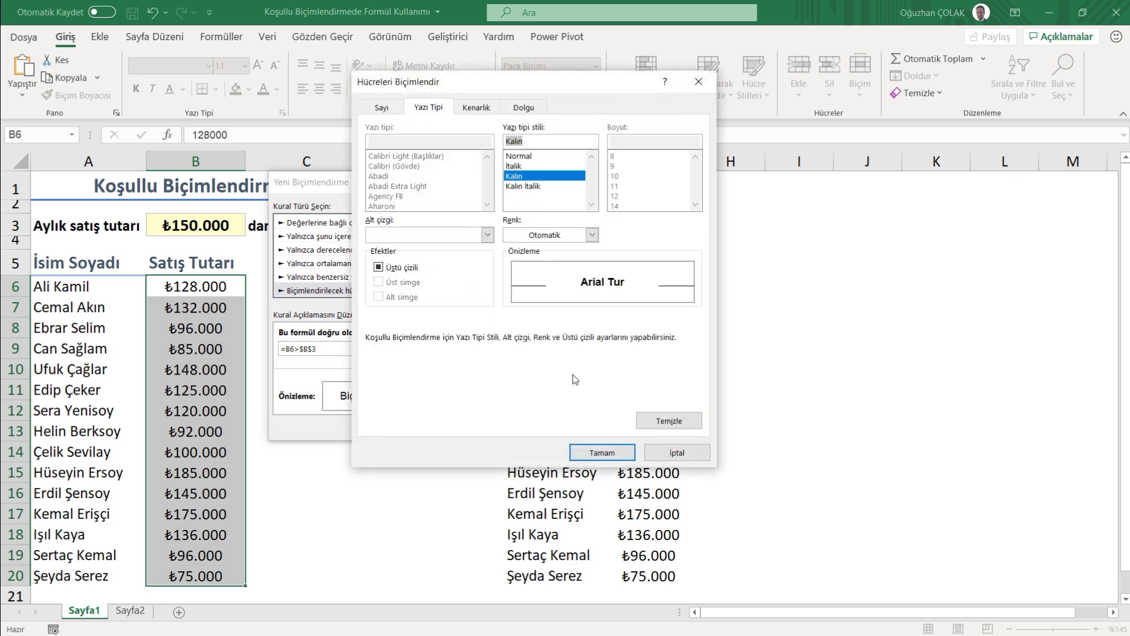
left_click(517, 110)
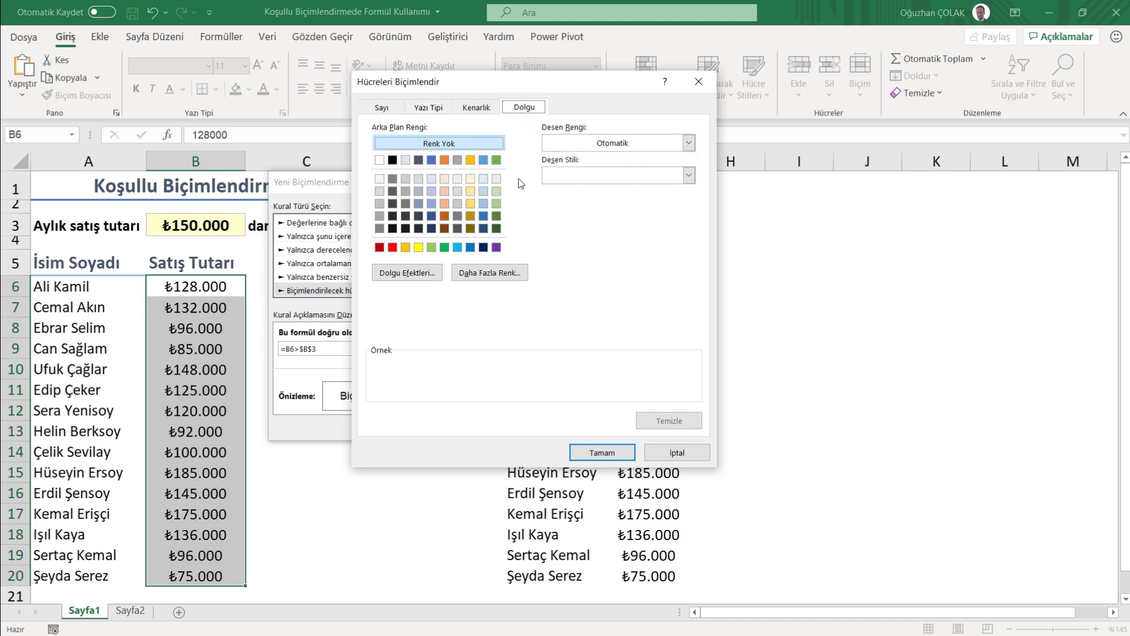
left_click(379, 203)
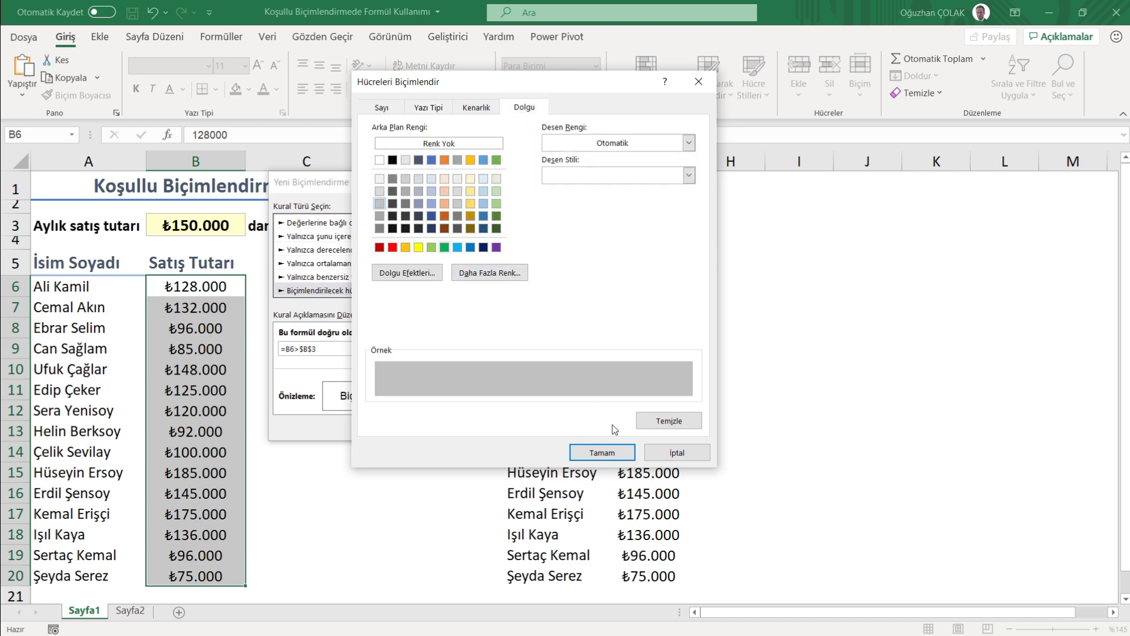
left_click(602, 453)
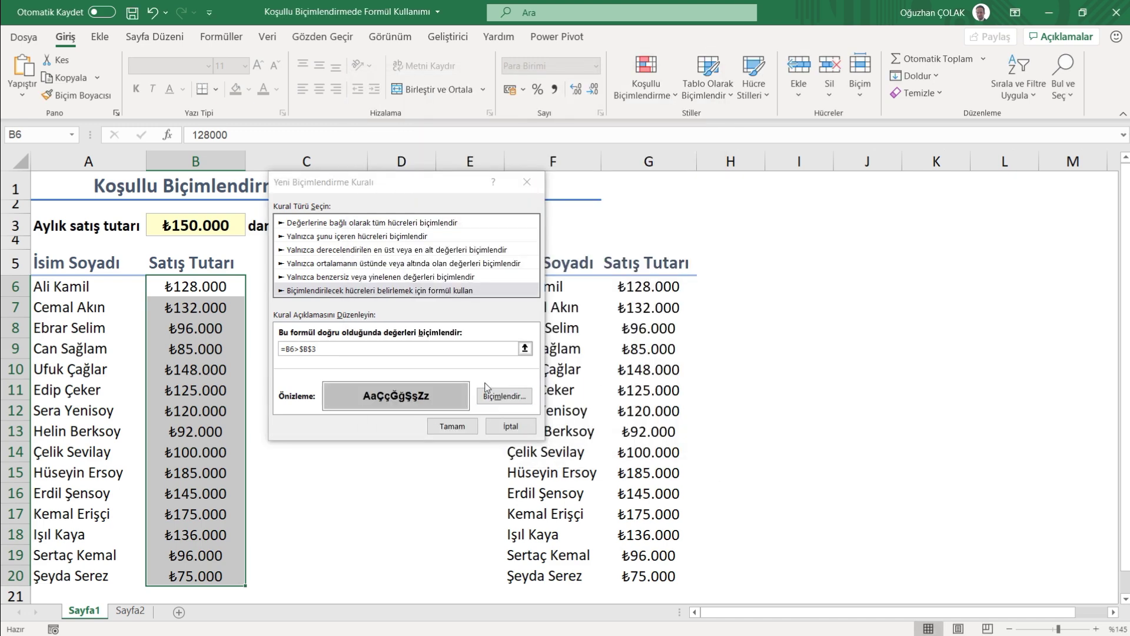
left_click(455, 430)
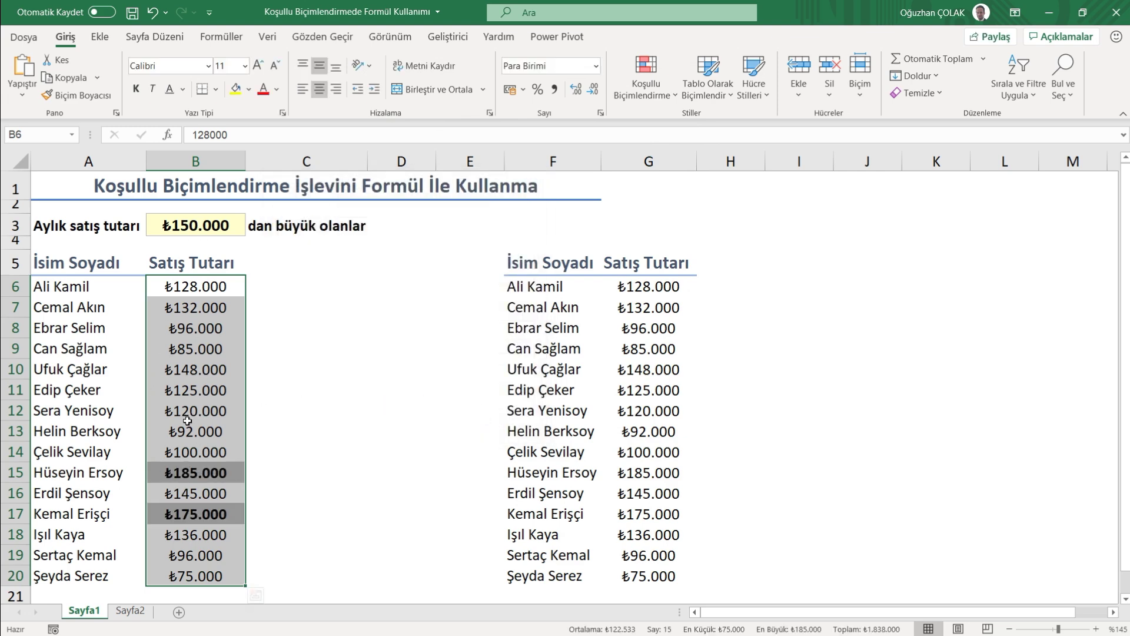
Change the B3 threshold to 125000, then settle on 100000
left_click(189, 225)
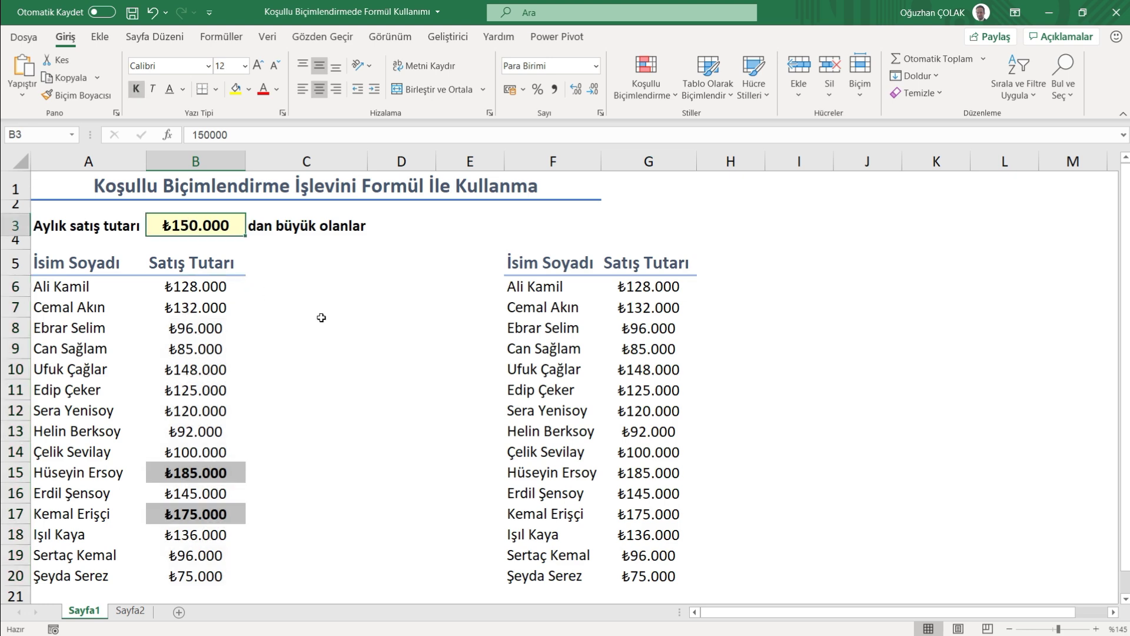
type("125")
key("Return")
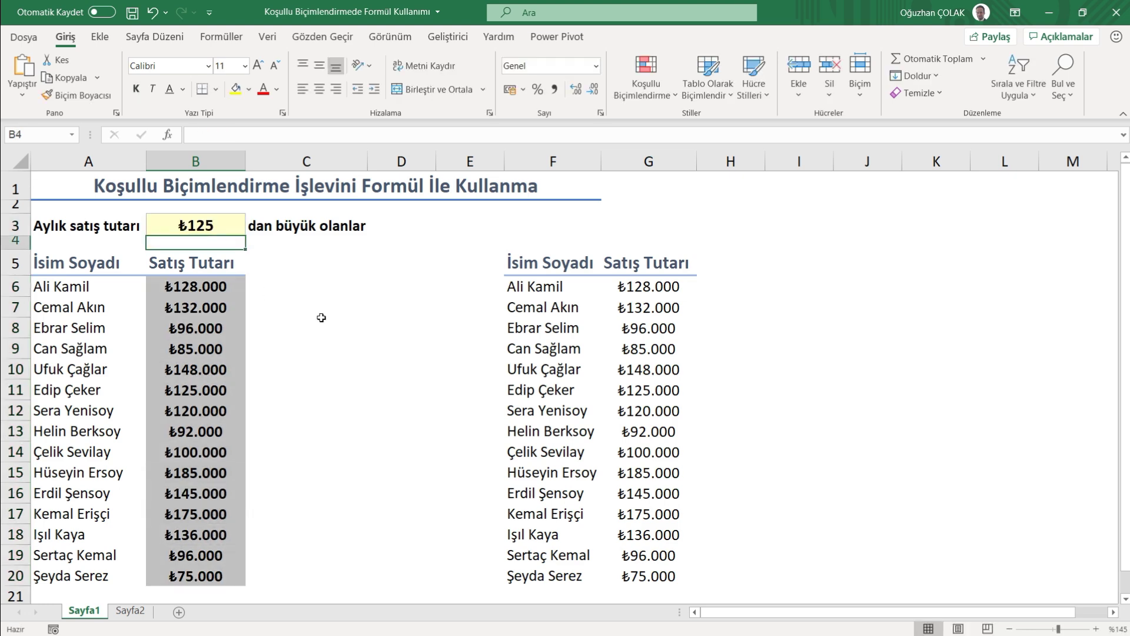
left_click(217, 226)
double_click(227, 232)
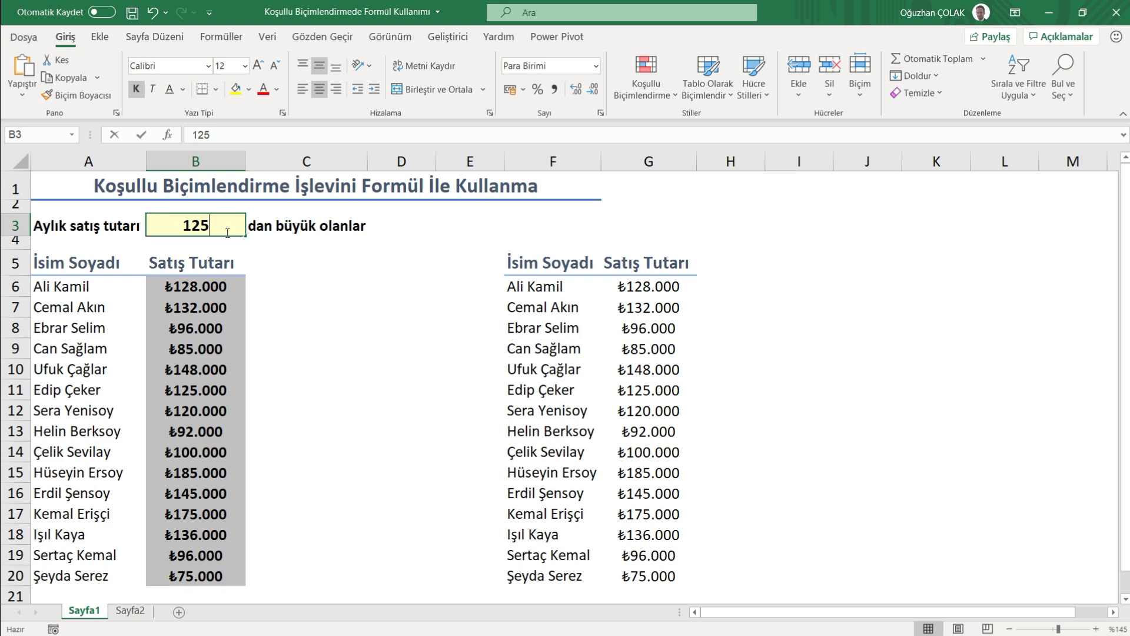
type(".000")
key("Return")
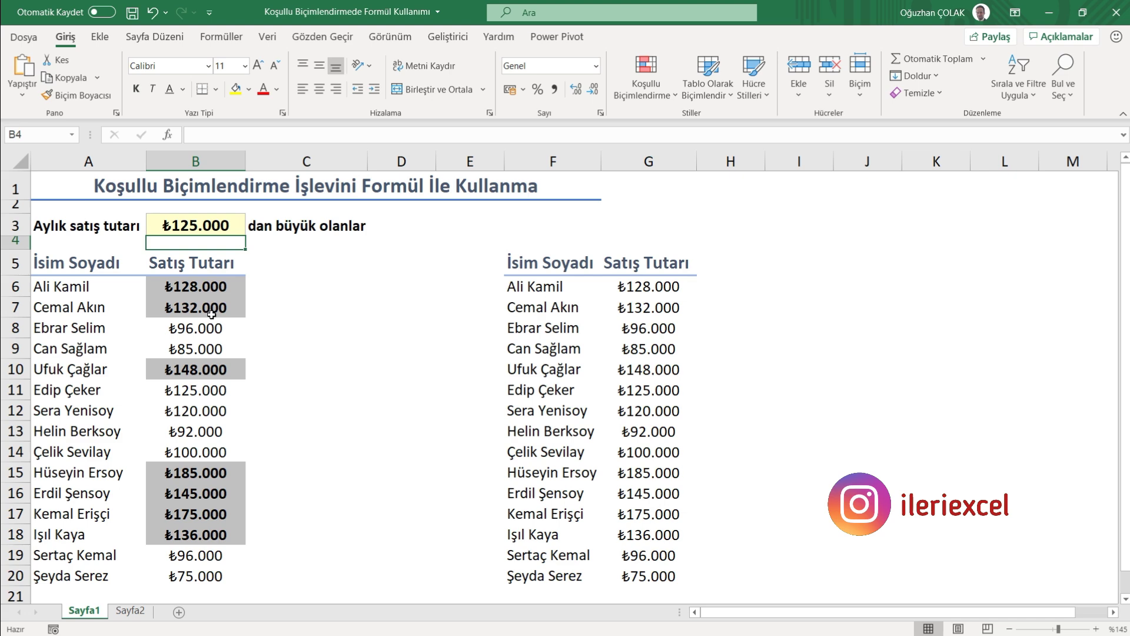
double_click(201, 224)
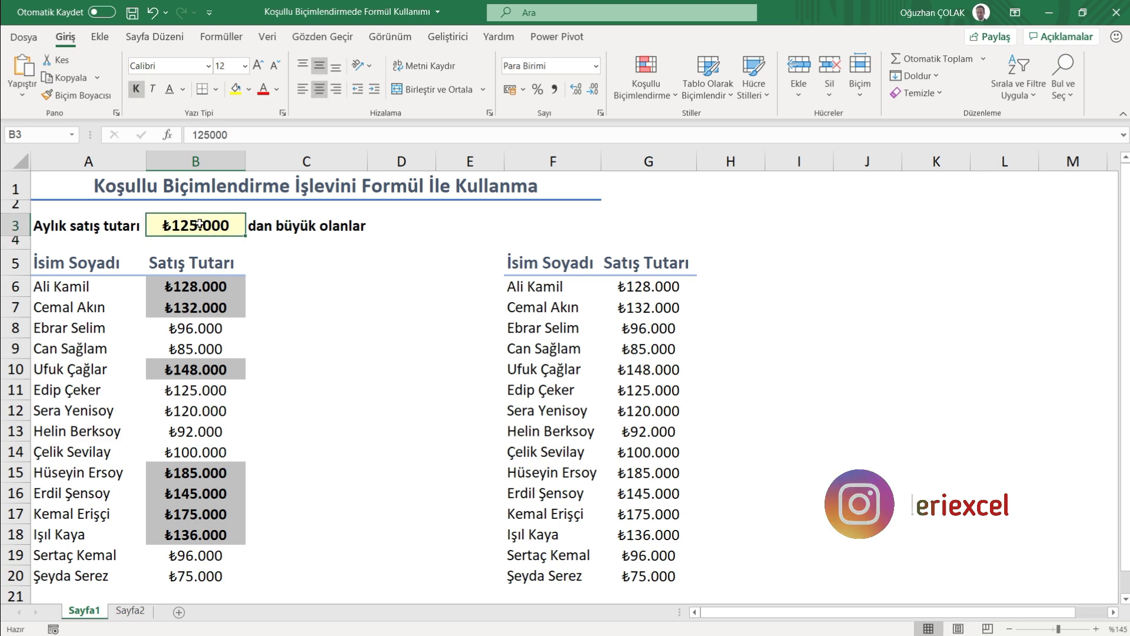
type("100000")
key("ctrl+Return")
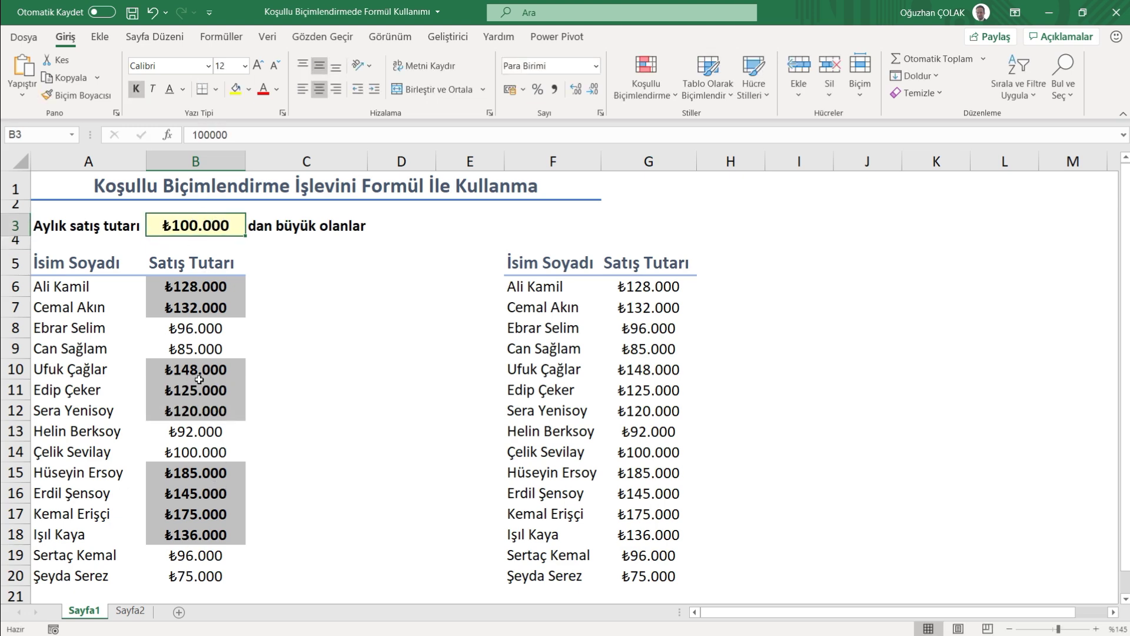
Set the B8 sales amount to 101.000 and select the F6:G20 table
left_click(189, 328)
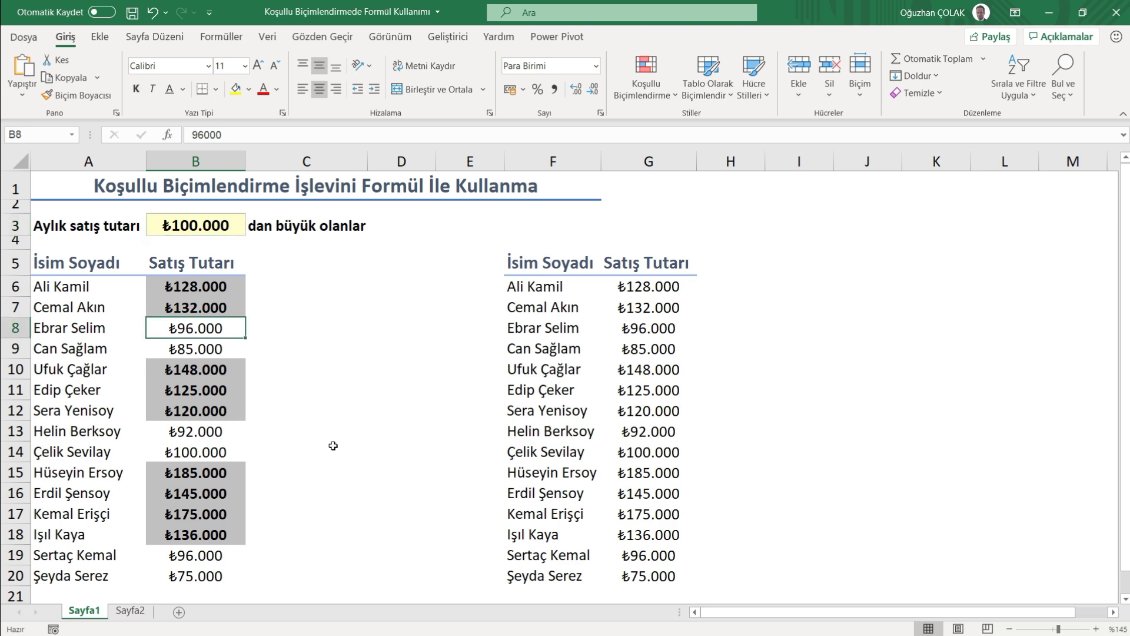
type("101.000")
key("Return")
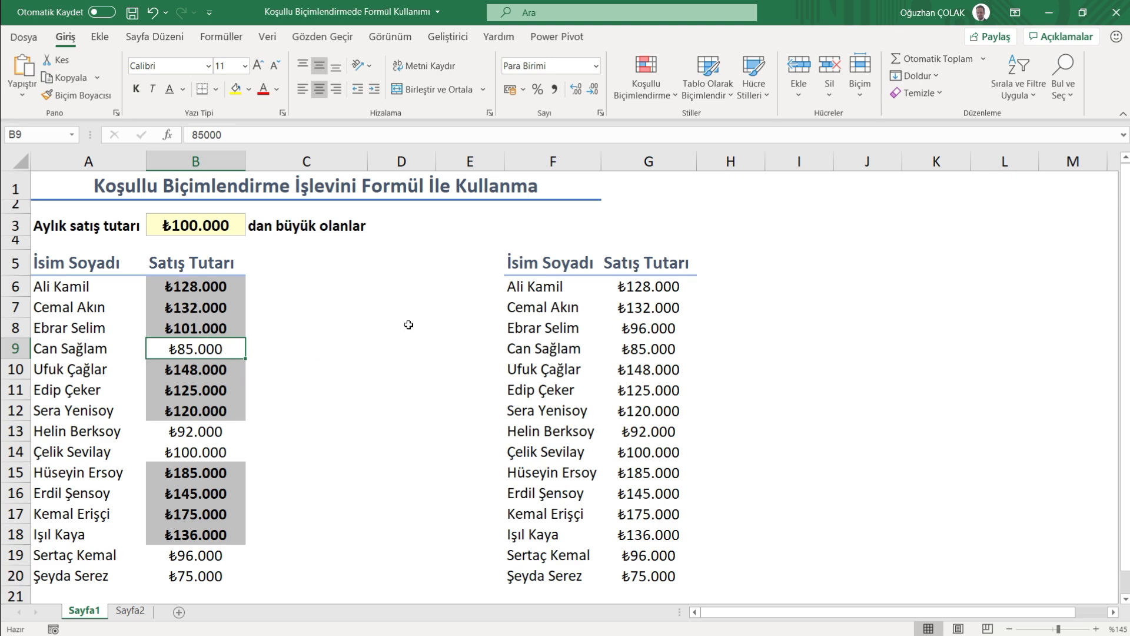
left_click_drag(536, 287, 667, 577)
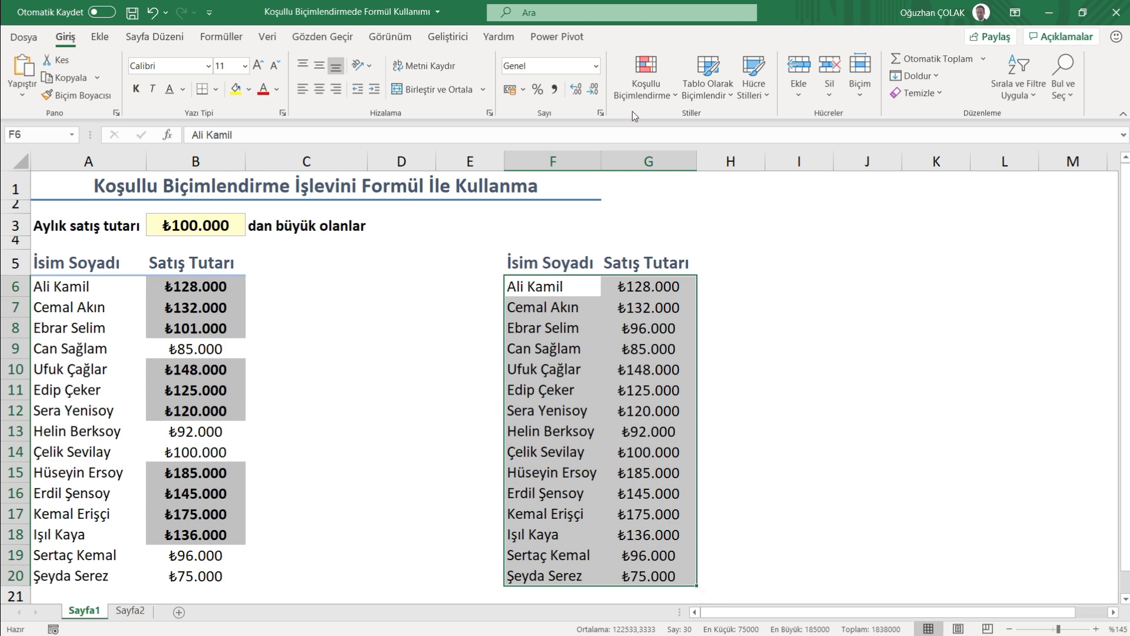
Start a new formula-based conditional formatting rule for F6:G20
left_click(644, 88)
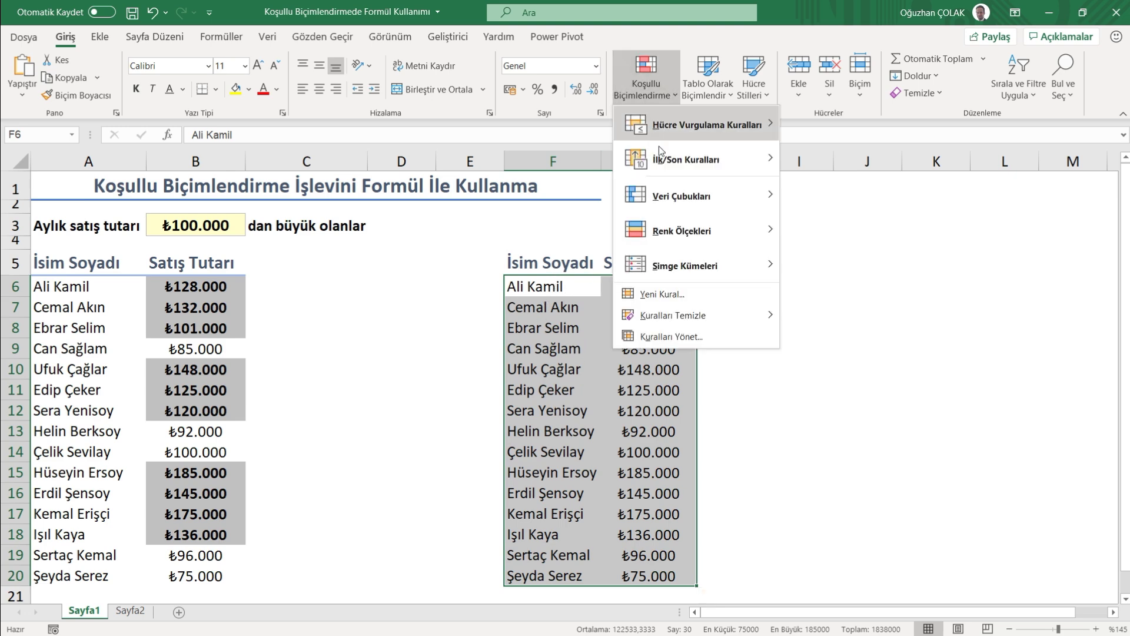
left_click(659, 293)
left_click_drag(381, 164, 603, 142)
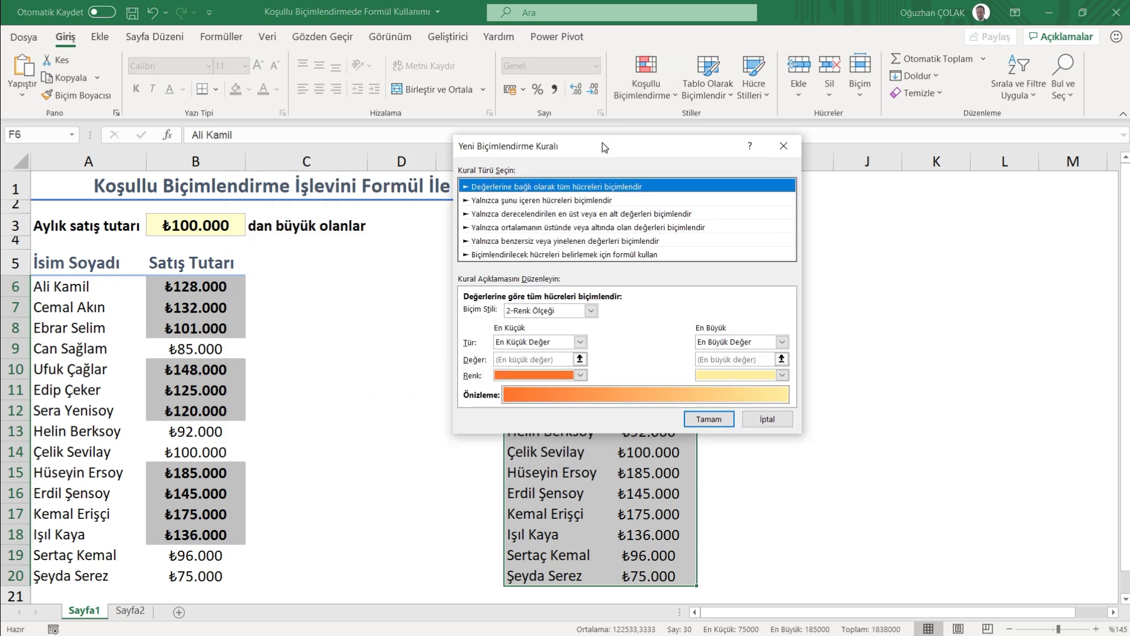
left_click(500, 254)
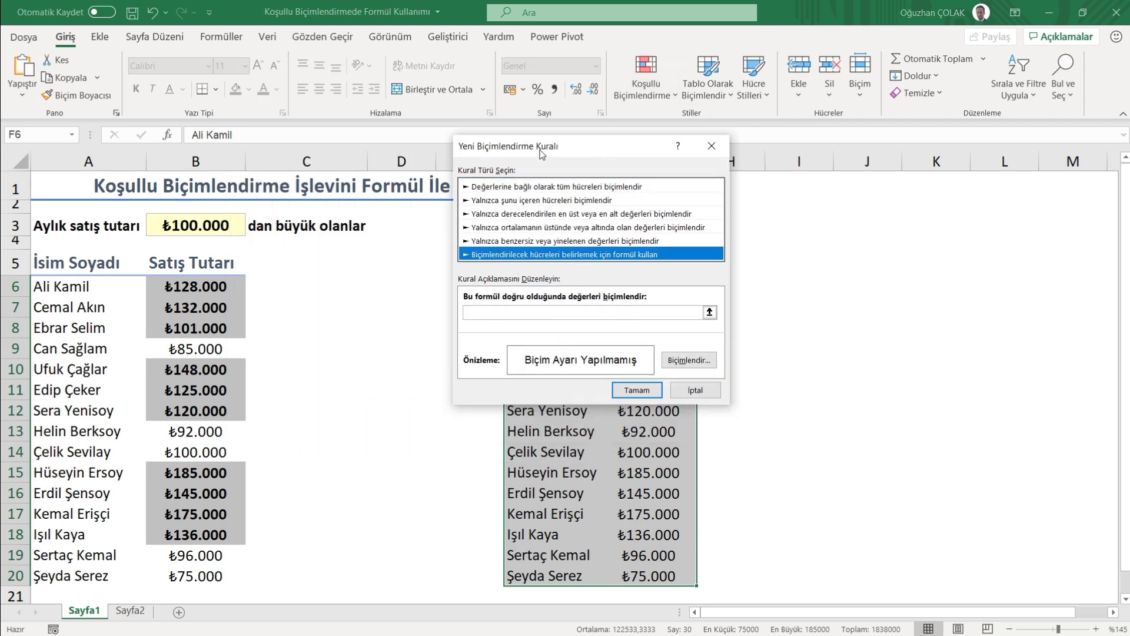
left_click_drag(542, 156, 794, 213)
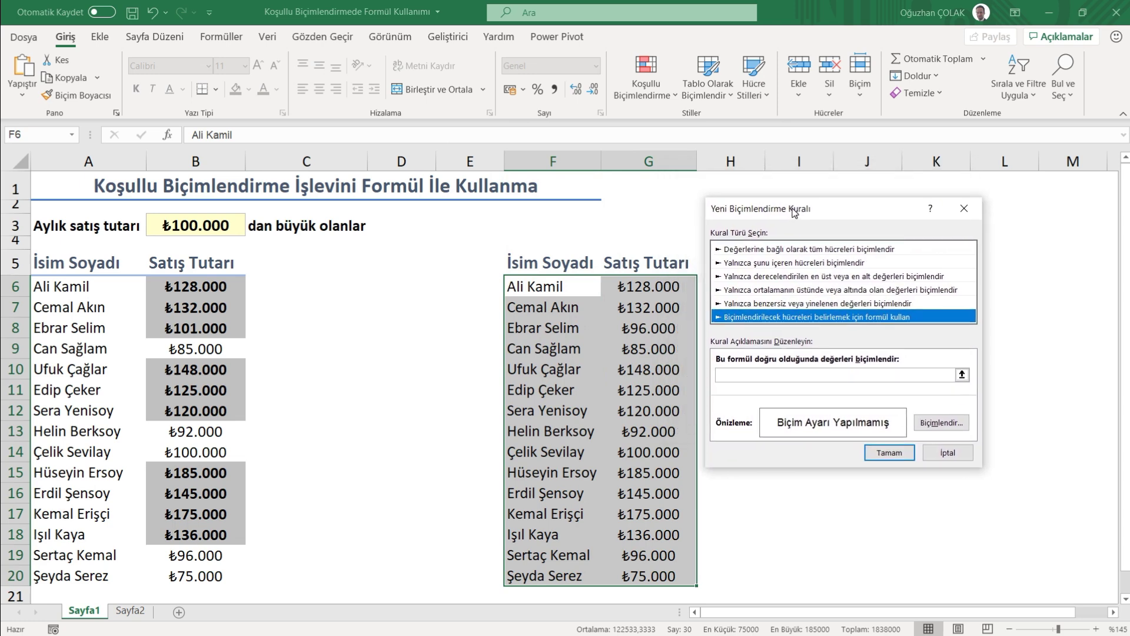
Enter the rule formula =$G6>$B$3
left_click(746, 377)
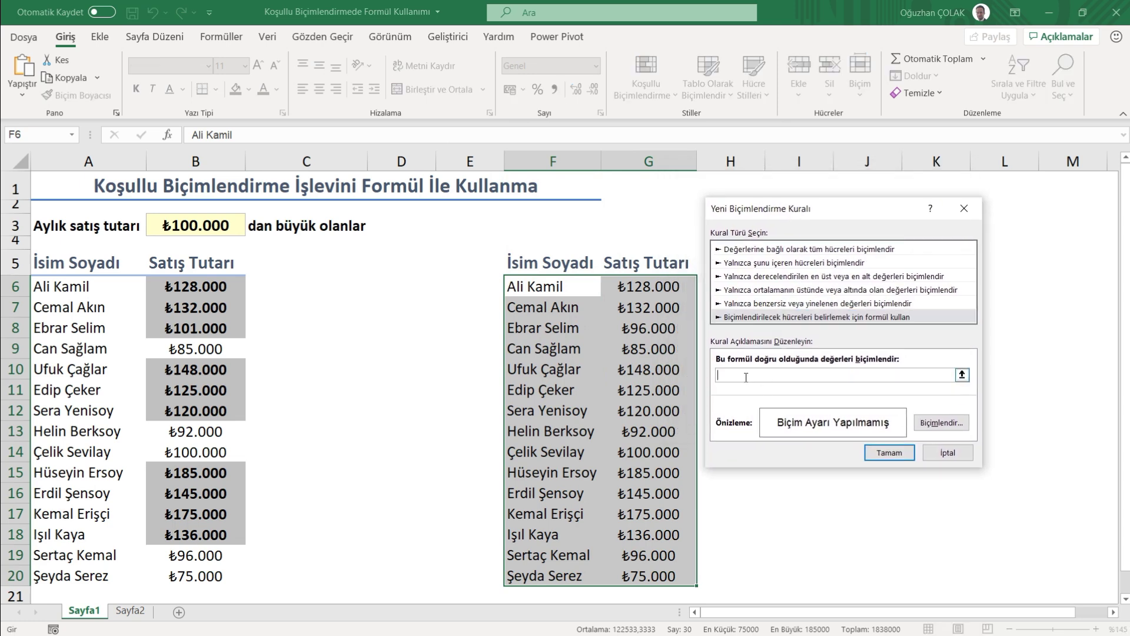
left_click(658, 290)
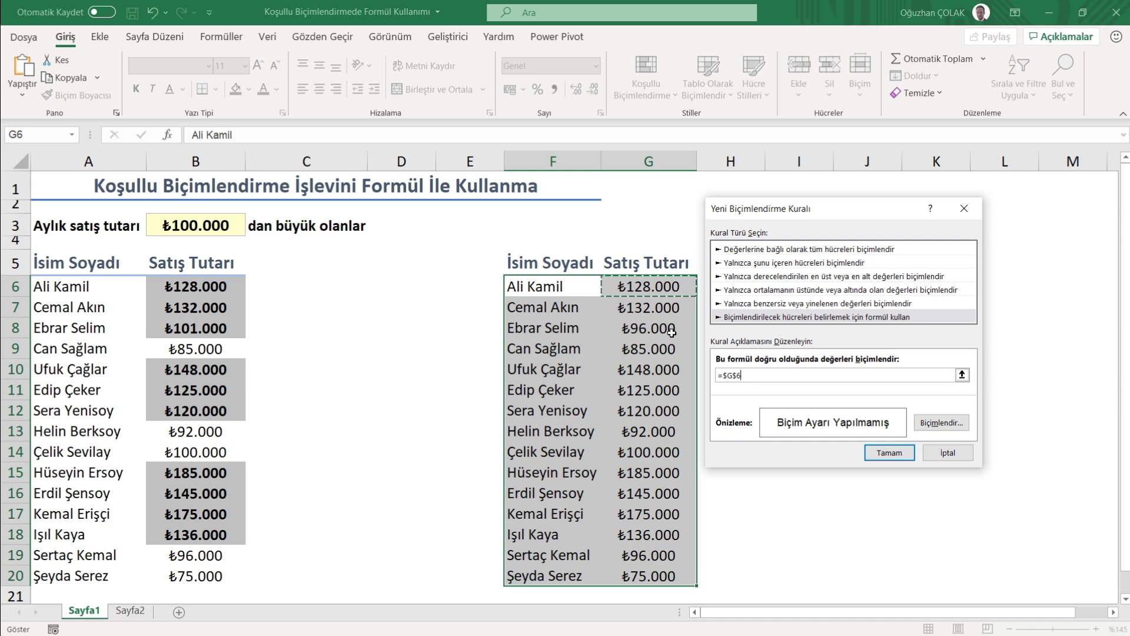
key("F4")
key("F4")
key("F4")
key("F4")
key("F4")
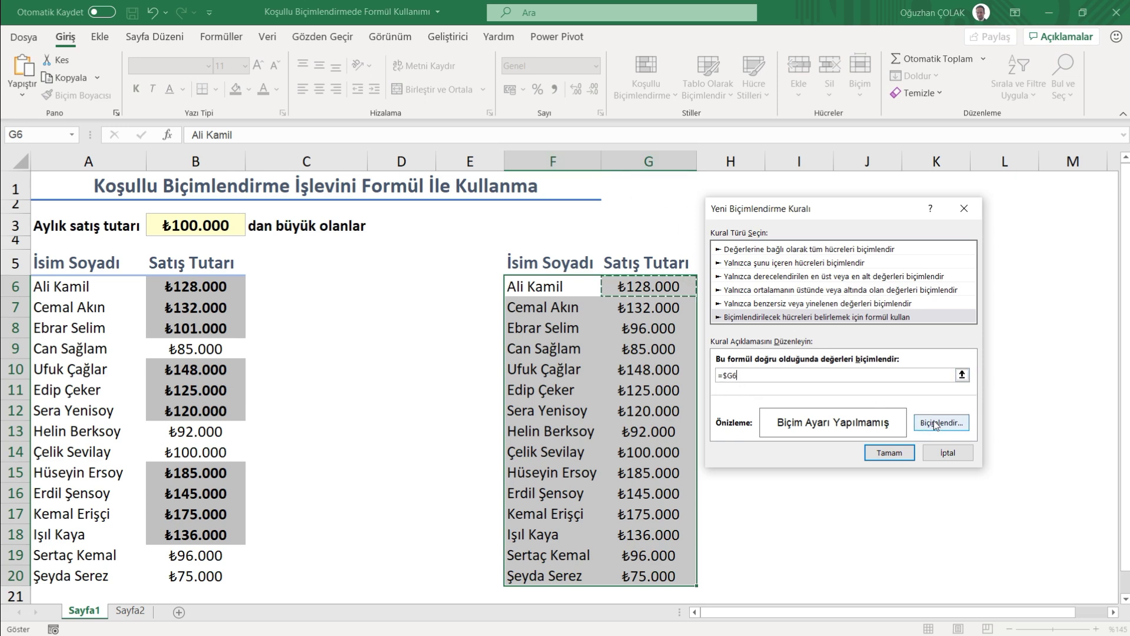
type(">")
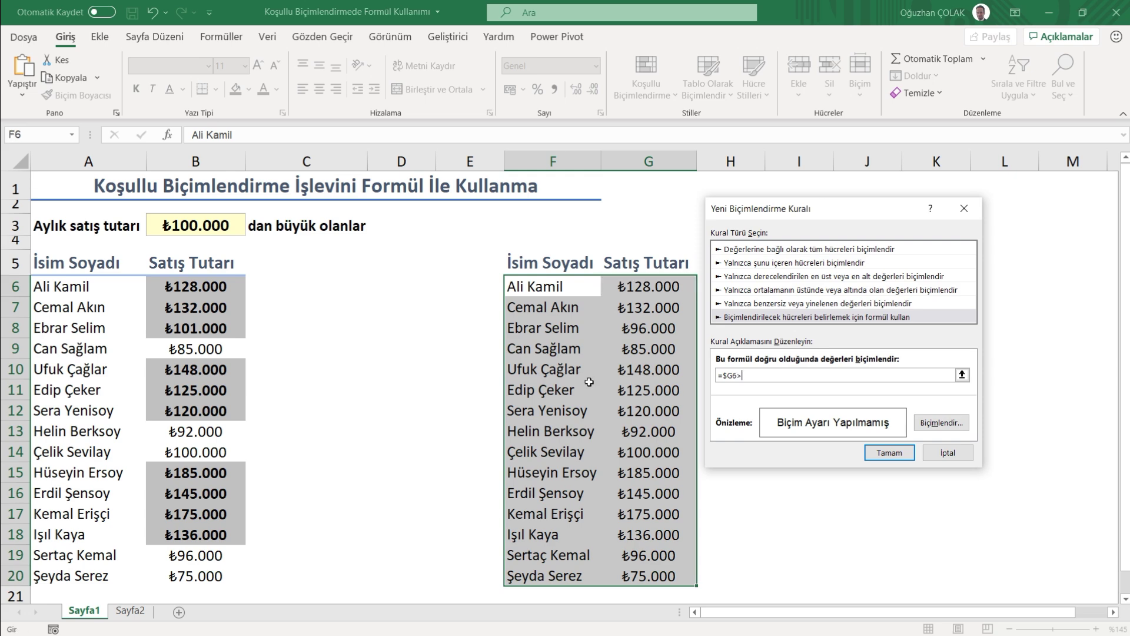
left_click(209, 226)
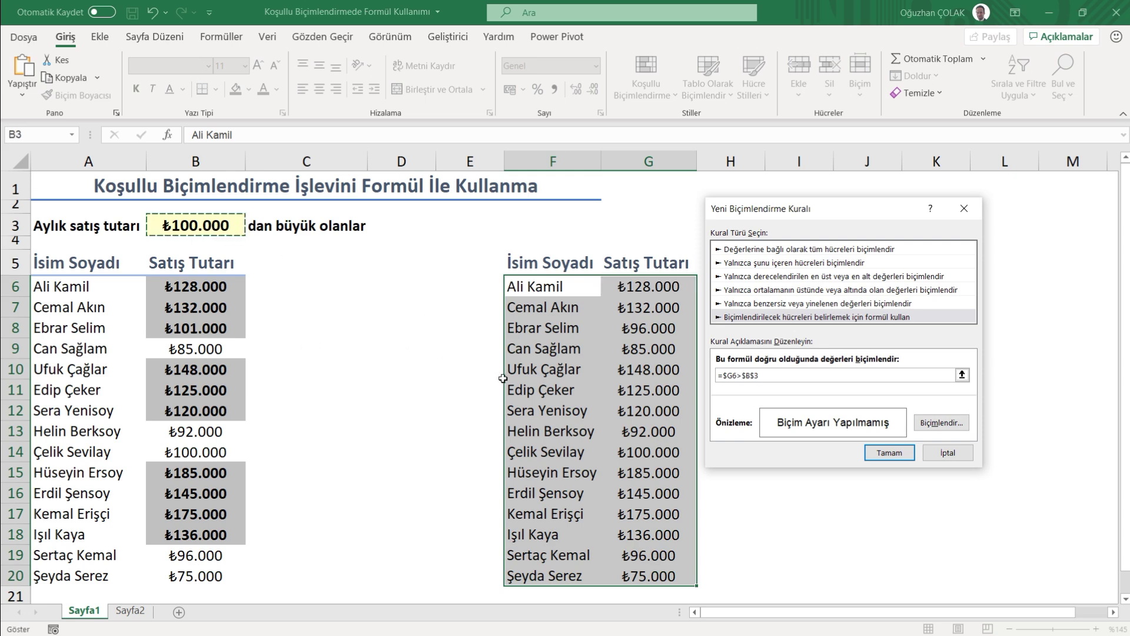
Give the F6:G20 rule a light blue fill and apply it
left_click(946, 422)
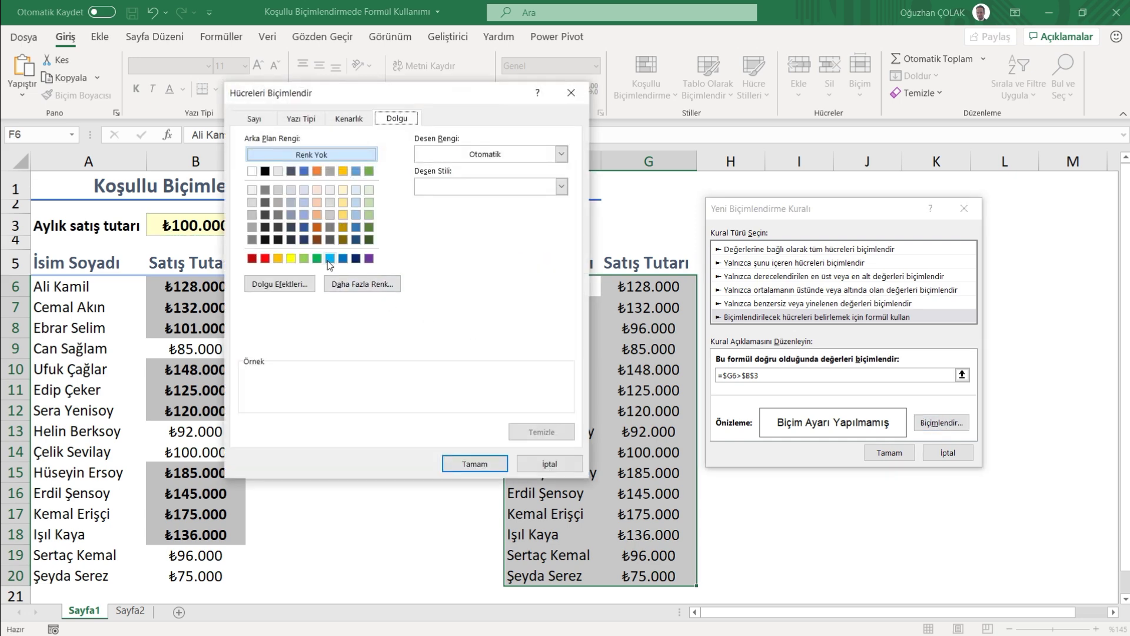
left_click(329, 259)
left_click(467, 465)
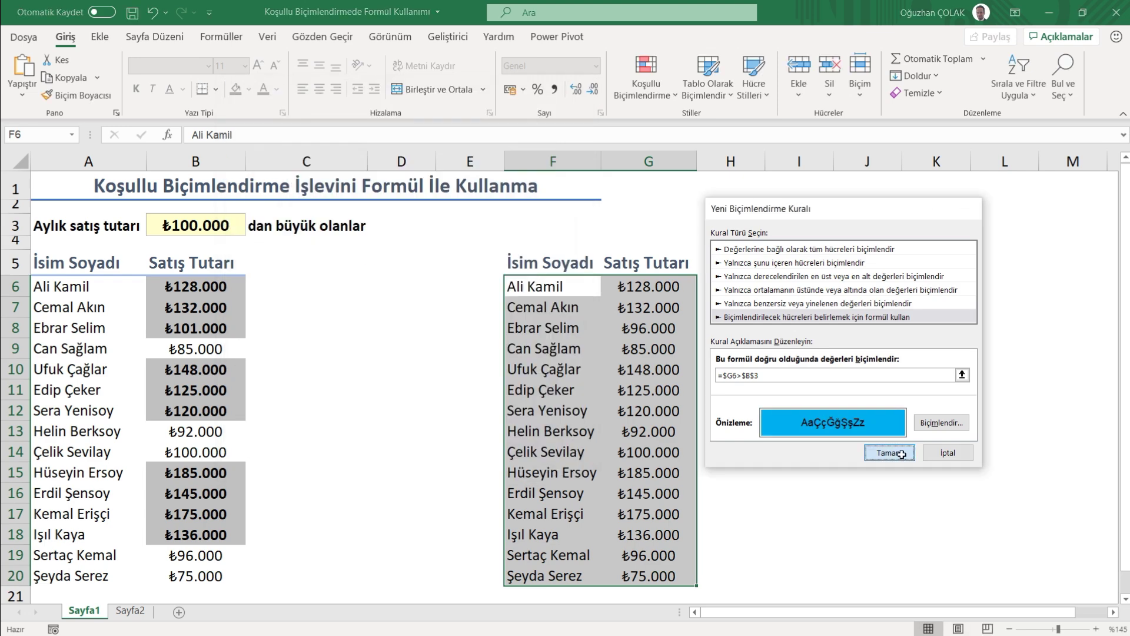
left_click(889, 452)
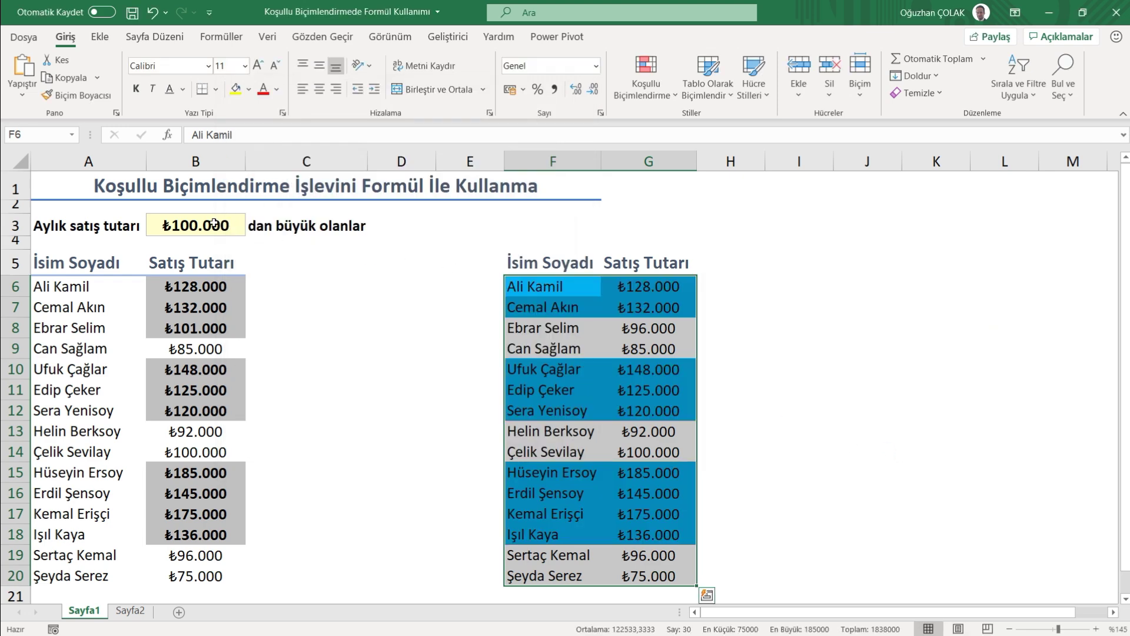
Raise the B3 threshold to 125.000
left_click(214, 223)
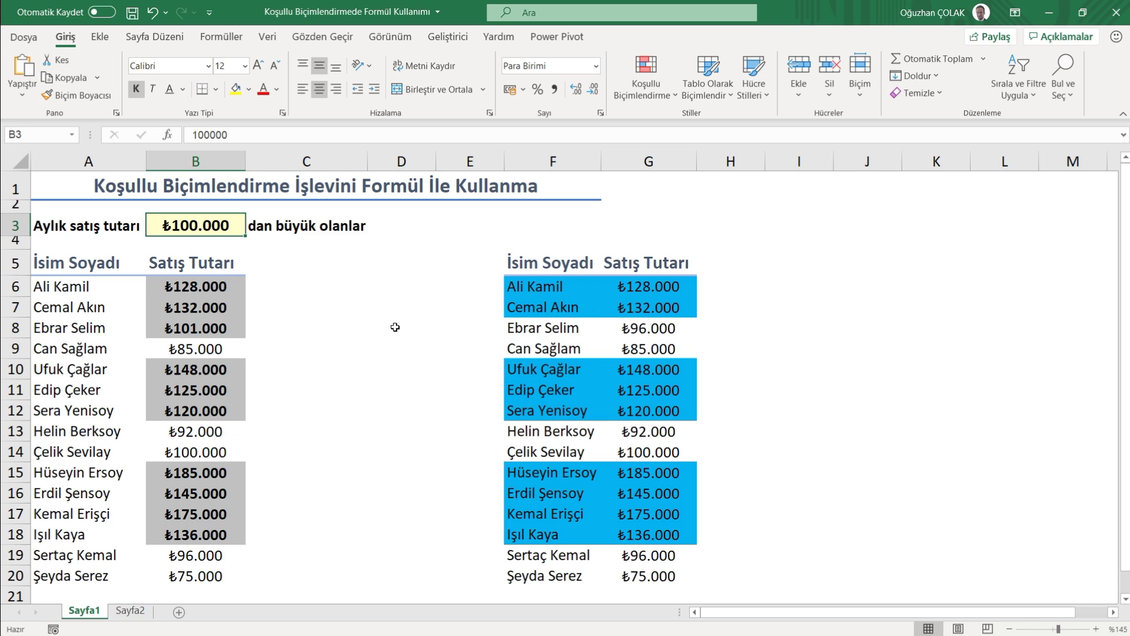
type("125.000")
key("Return")
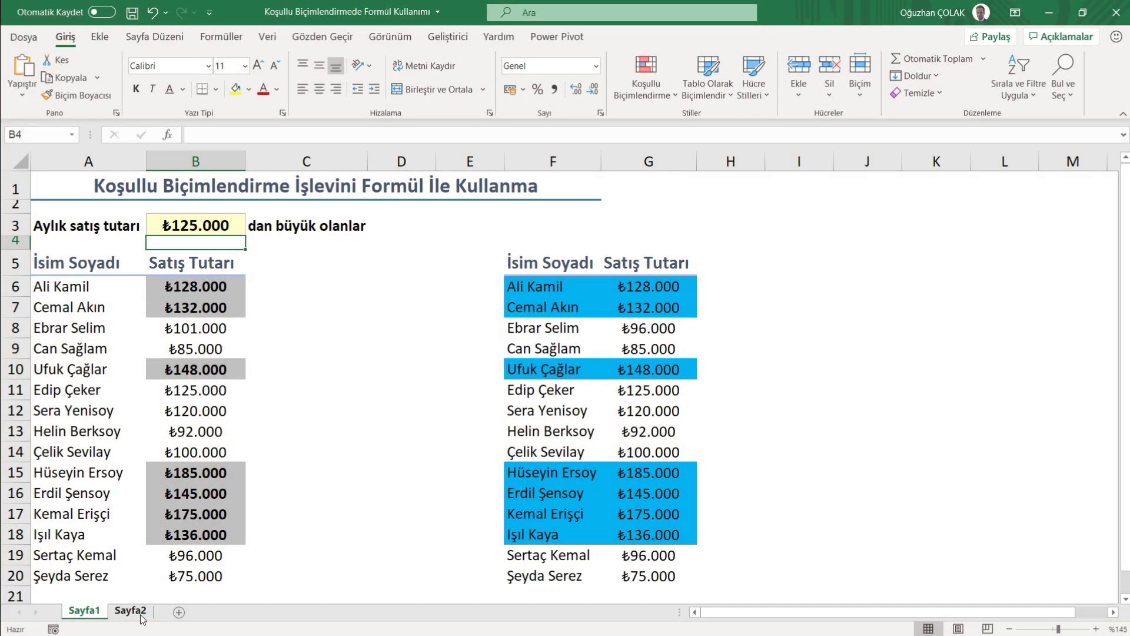
On Sayfa2, try the KALİTE and PROSES buttons, checking D3, and end on ÜRETİM
left_click(146, 608)
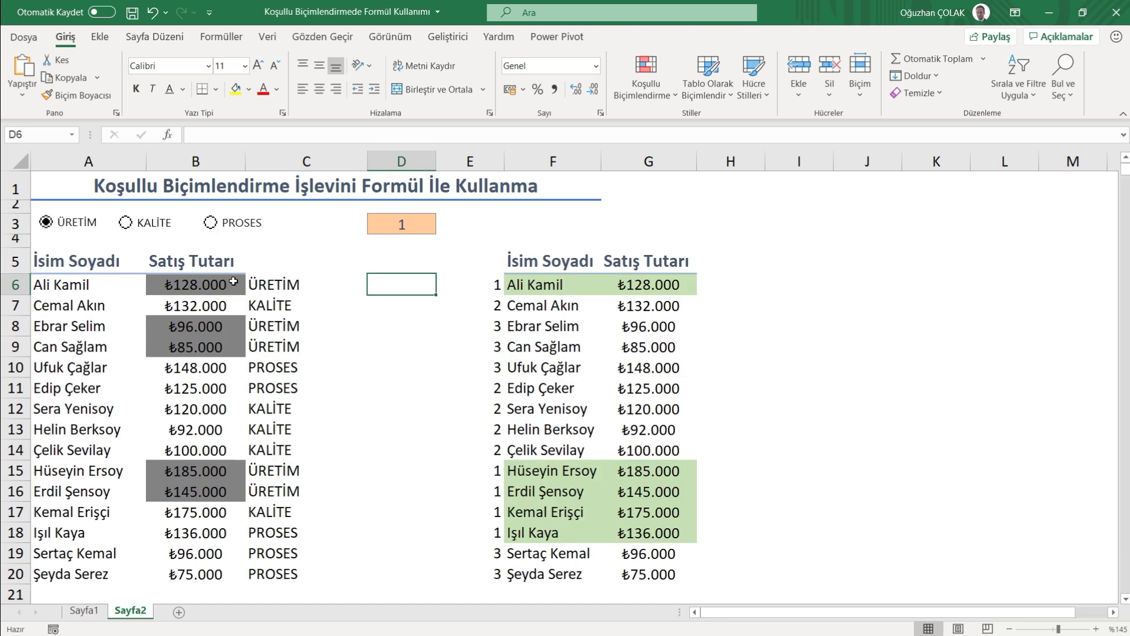
left_click(126, 226)
left_click(210, 222)
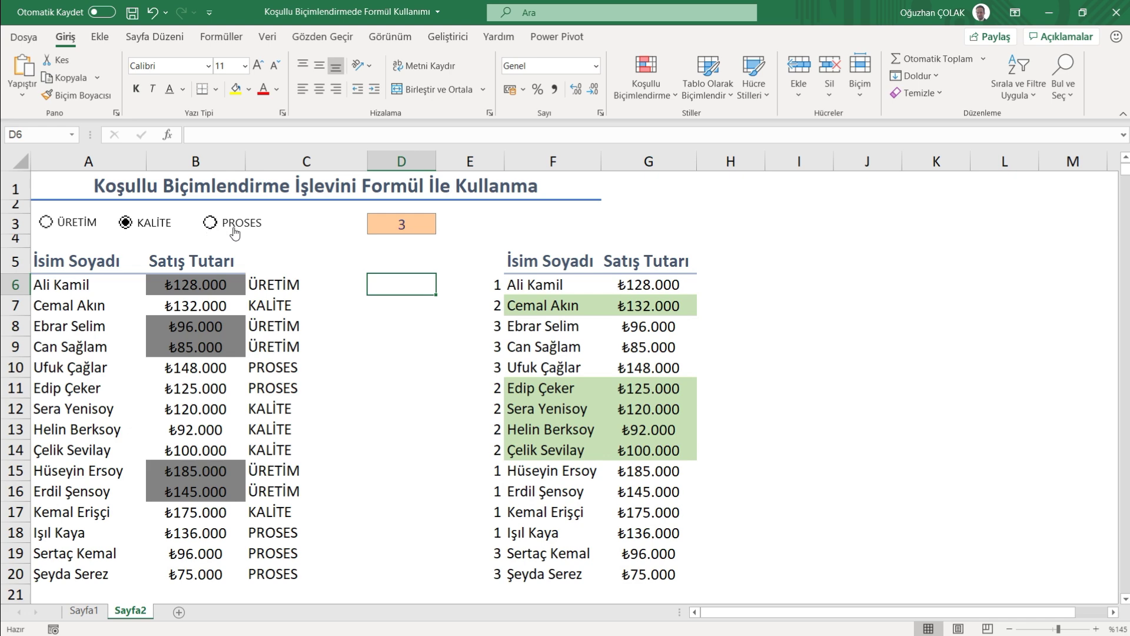
left_click(405, 223)
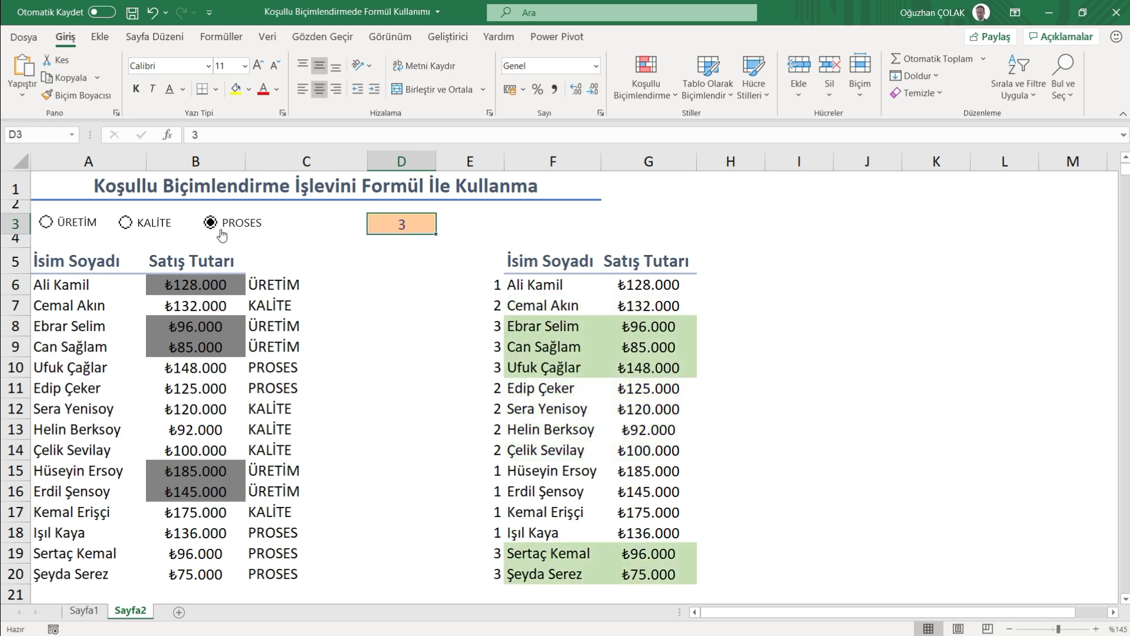
left_click(46, 226)
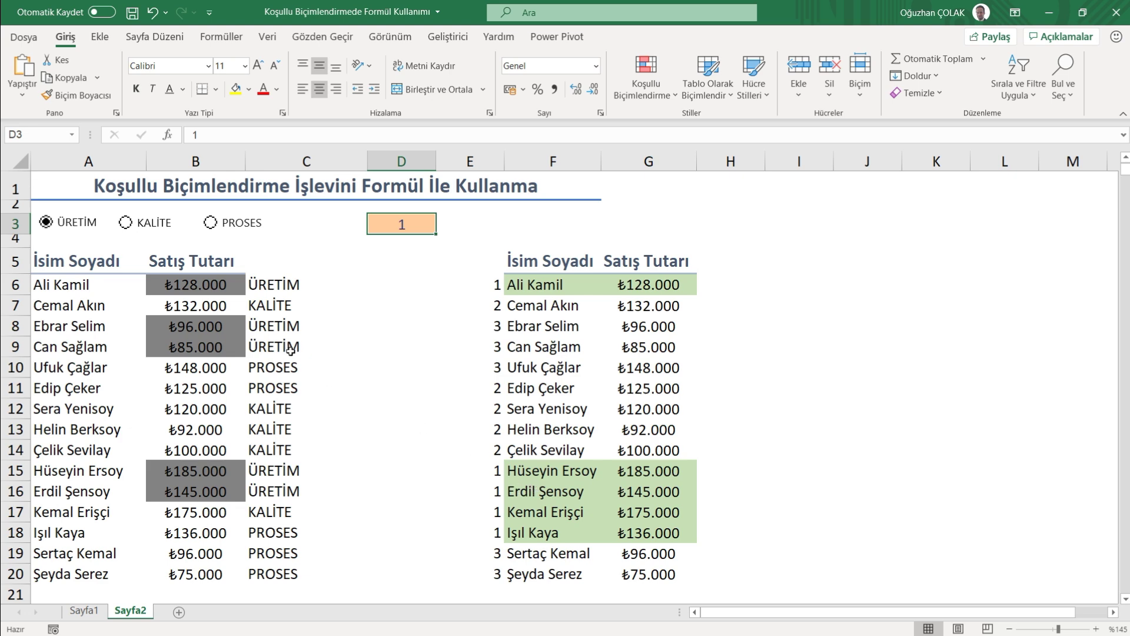
left_click(221, 292)
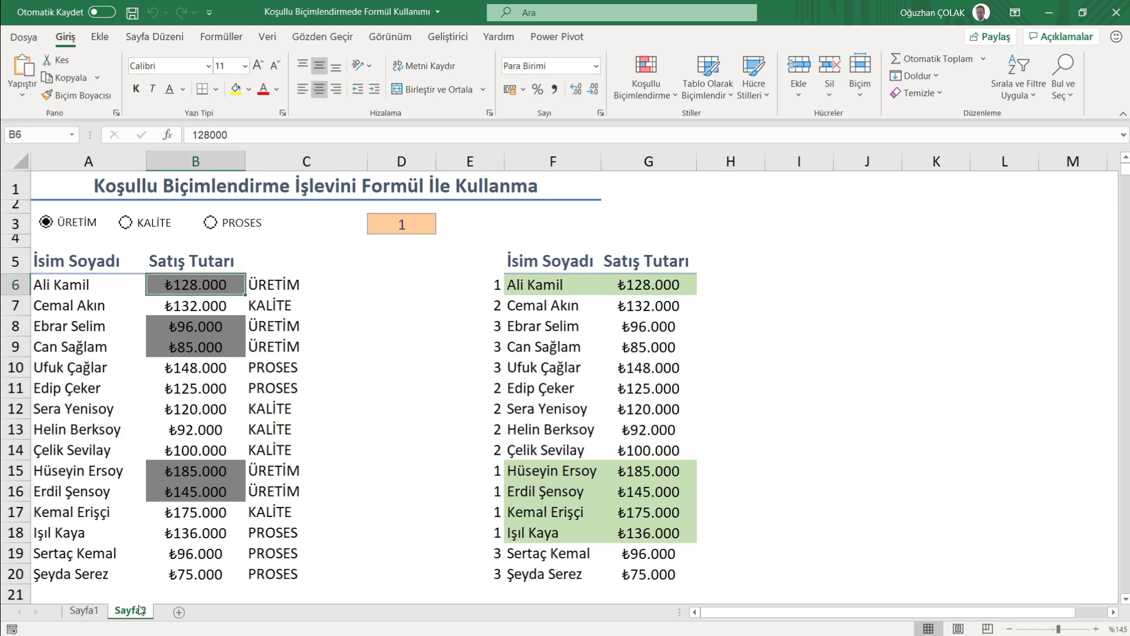
Copy Sayfa2 to Sayfa2 (2) and delete its ÜRETİM, KALİTE and PROSES option buttons
left_click_drag(140, 610, 180, 612)
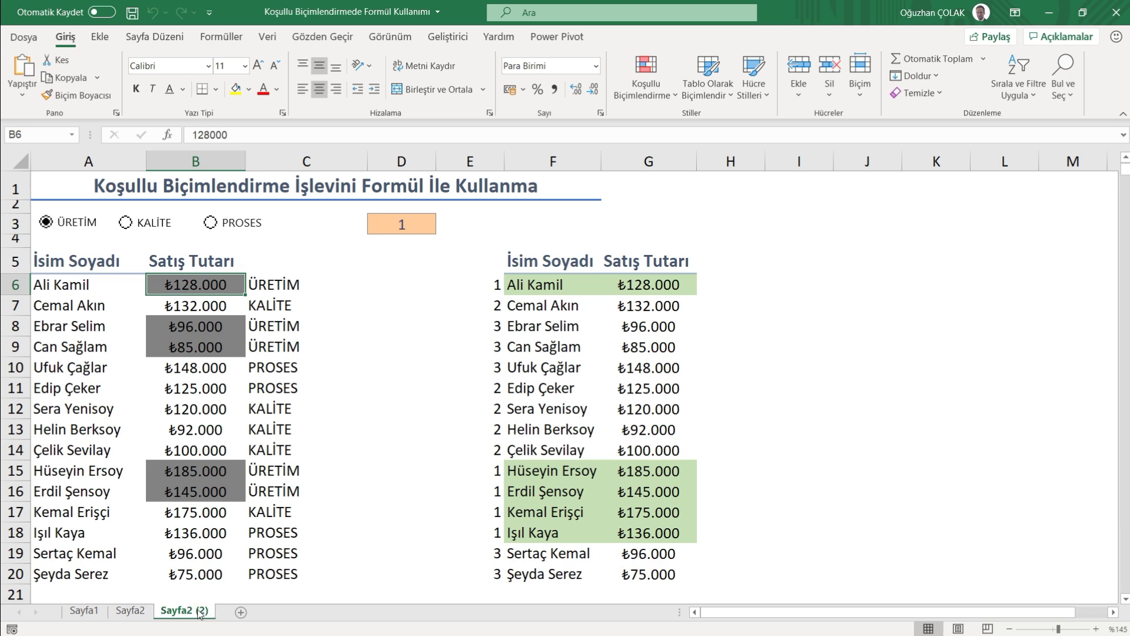
right_click(239, 219)
key("Escape")
key("Escape")
right_click(142, 209)
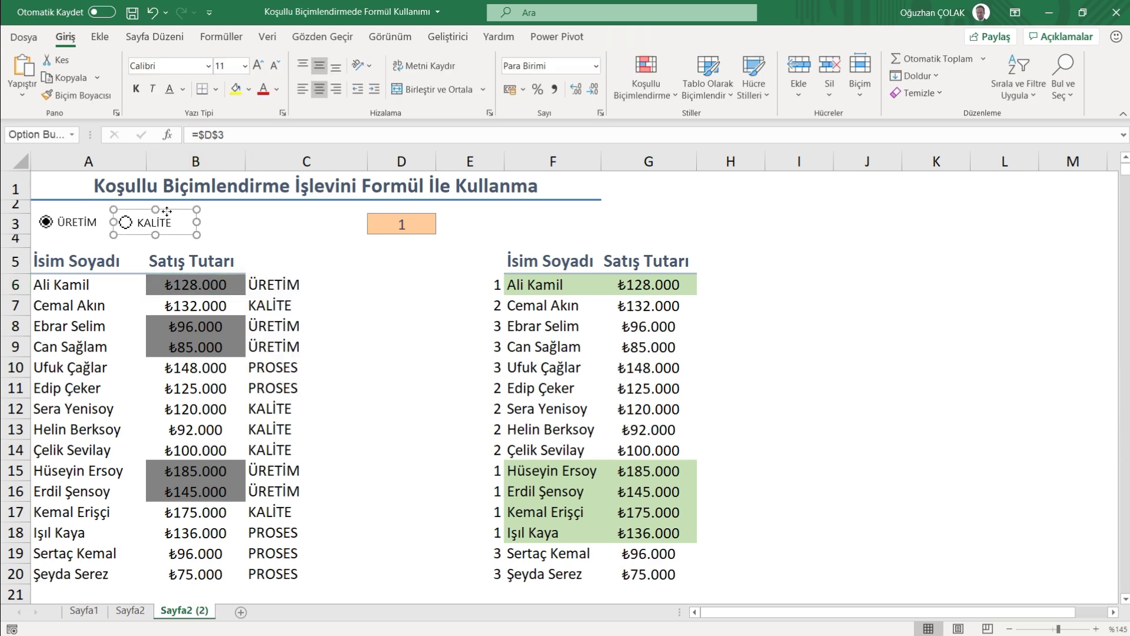
key("Escape")
key("Escape")
right_click(77, 222)
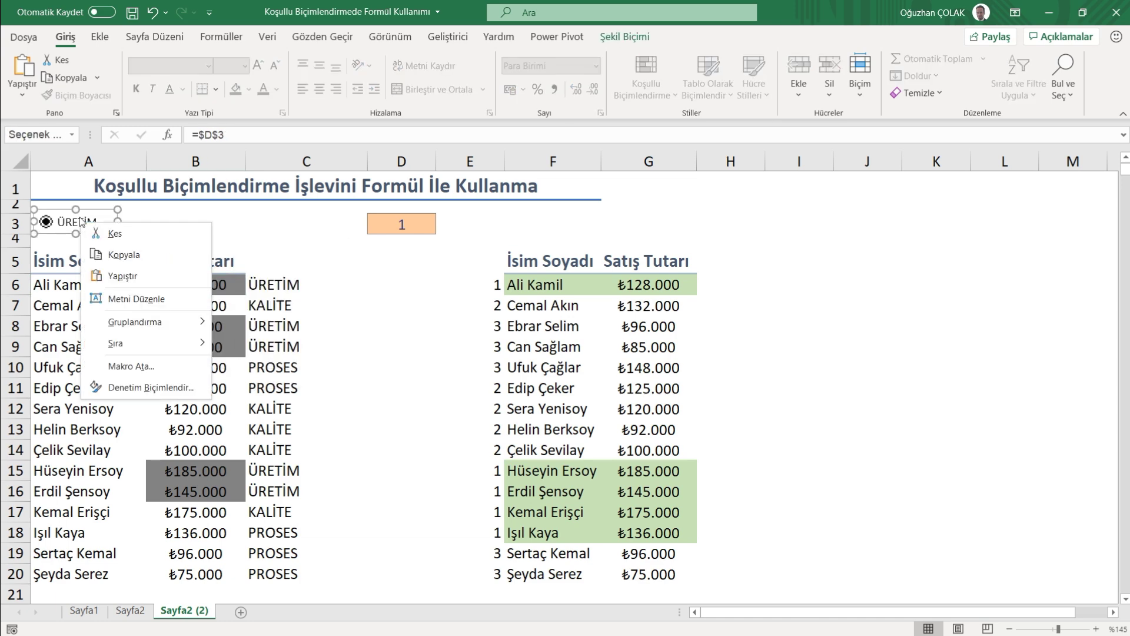
key("Escape")
key("Delete")
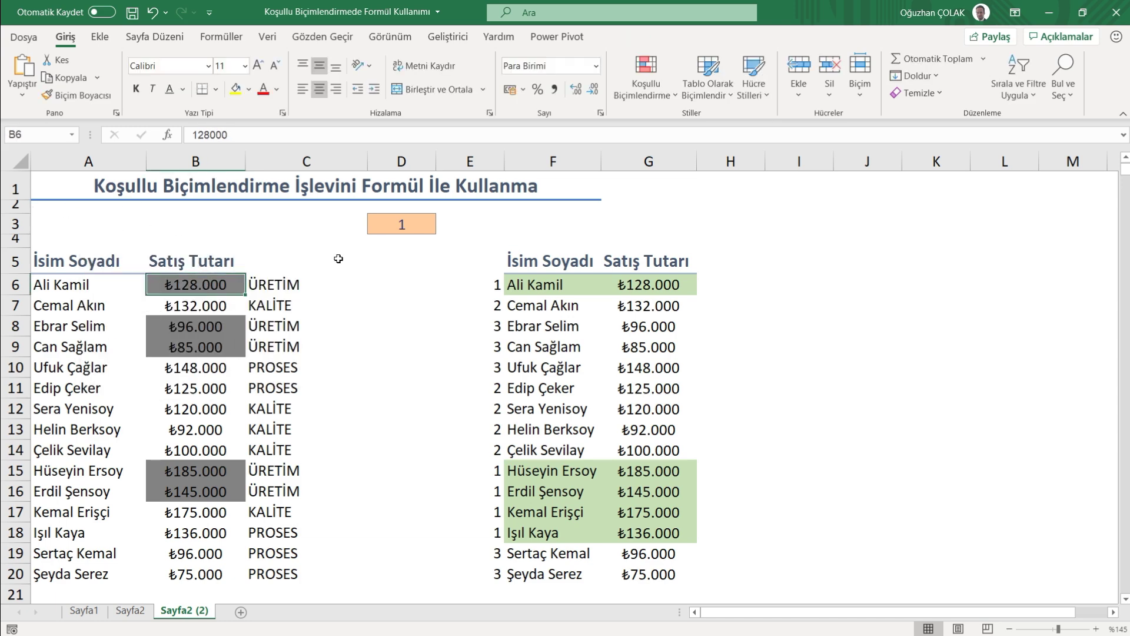
Empty D3 and clear conditional formatting rules from the entire sheet
left_click(402, 223)
key("Delete")
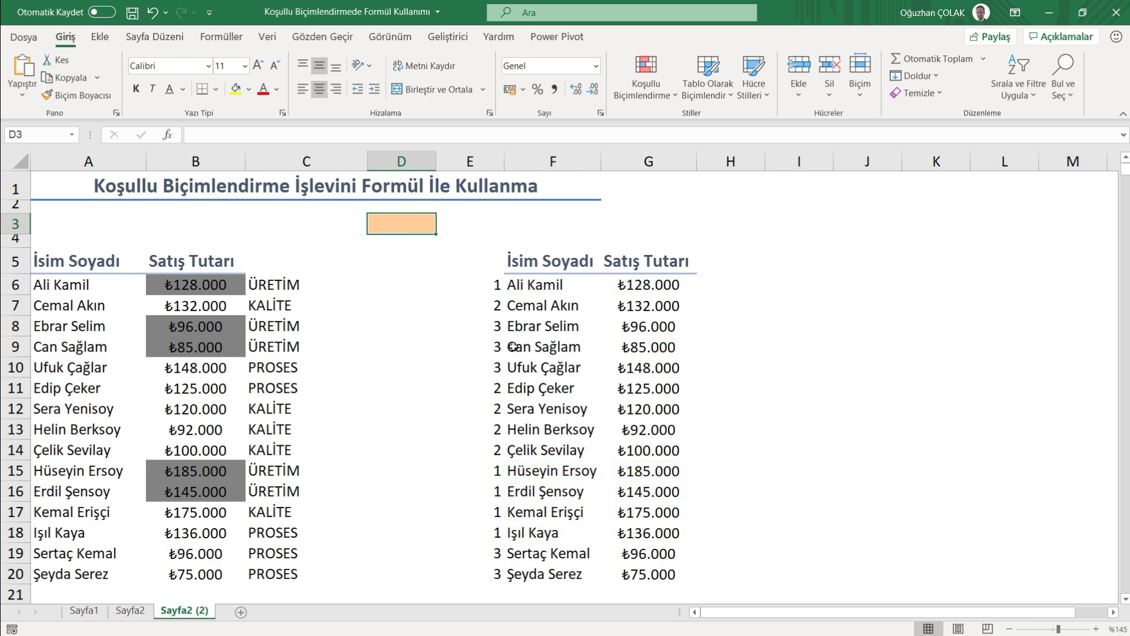
left_click(645, 85)
mouse_move(673, 316)
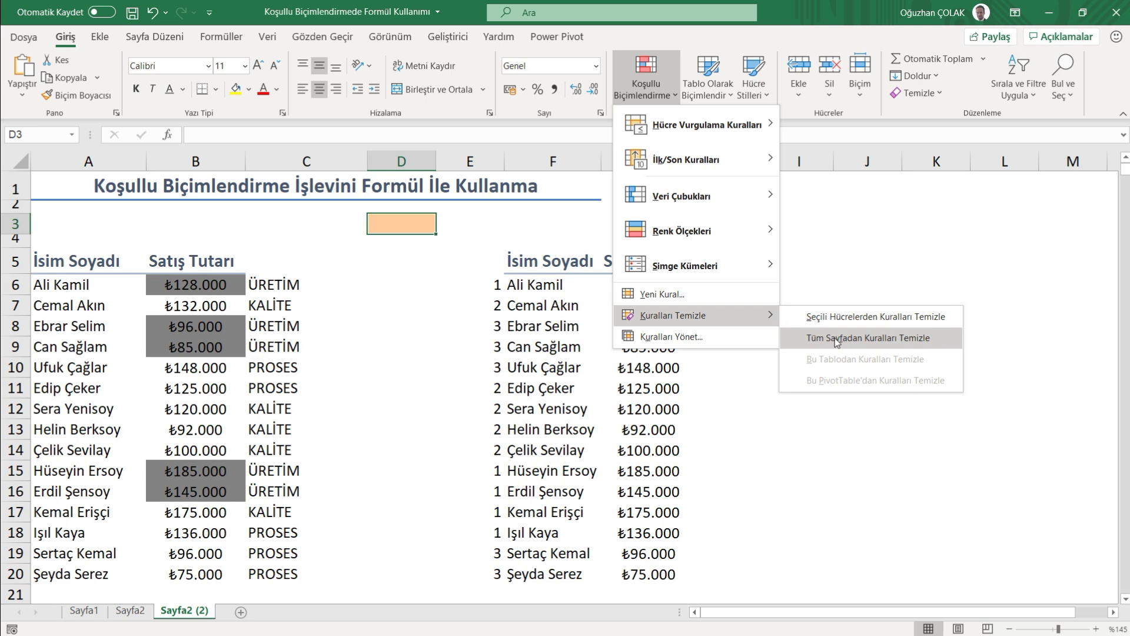
left_click(838, 340)
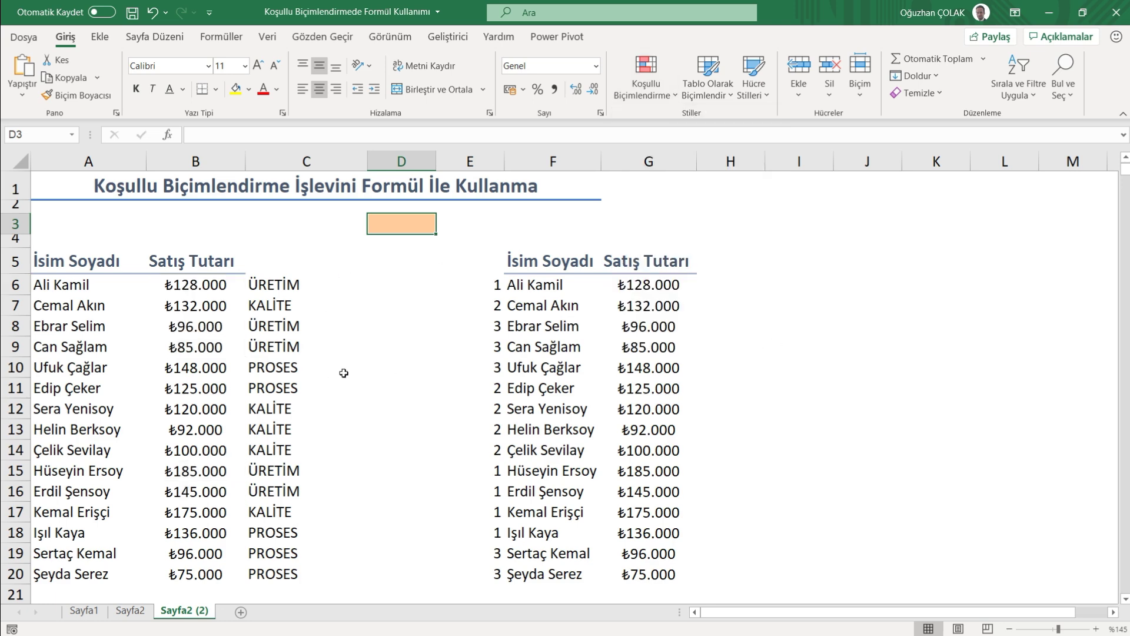
left_click(263, 284)
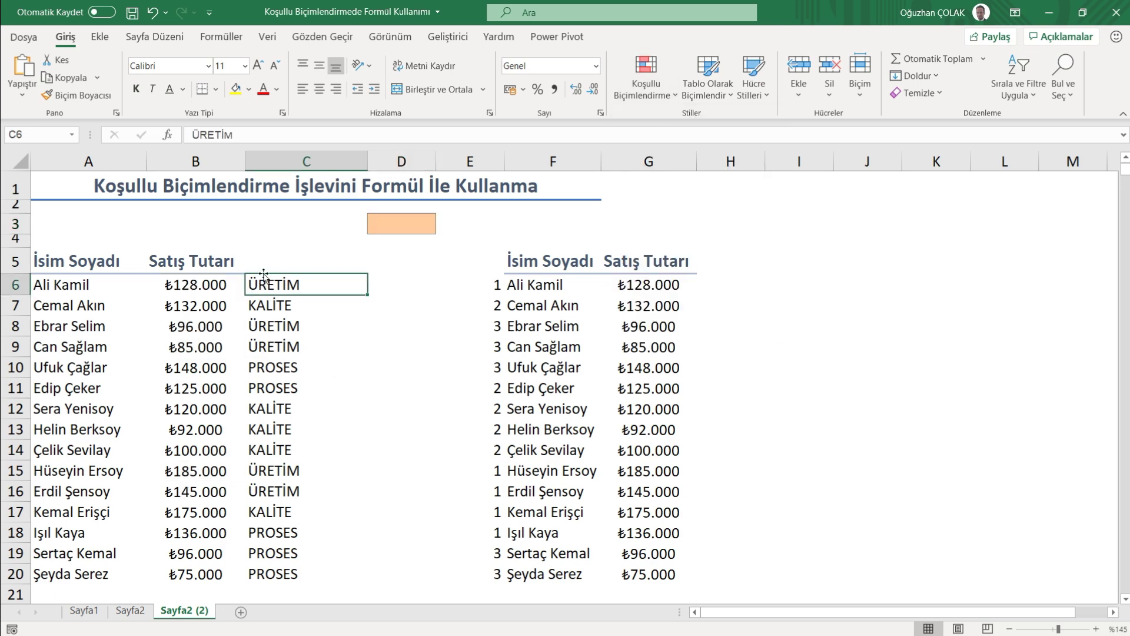
Enter 'Bölüm' in C5 and copy the Satış Tutarı header format onto it with Biçim Boyacısı
left_click(276, 263)
type("Bölüm")
key("Return")
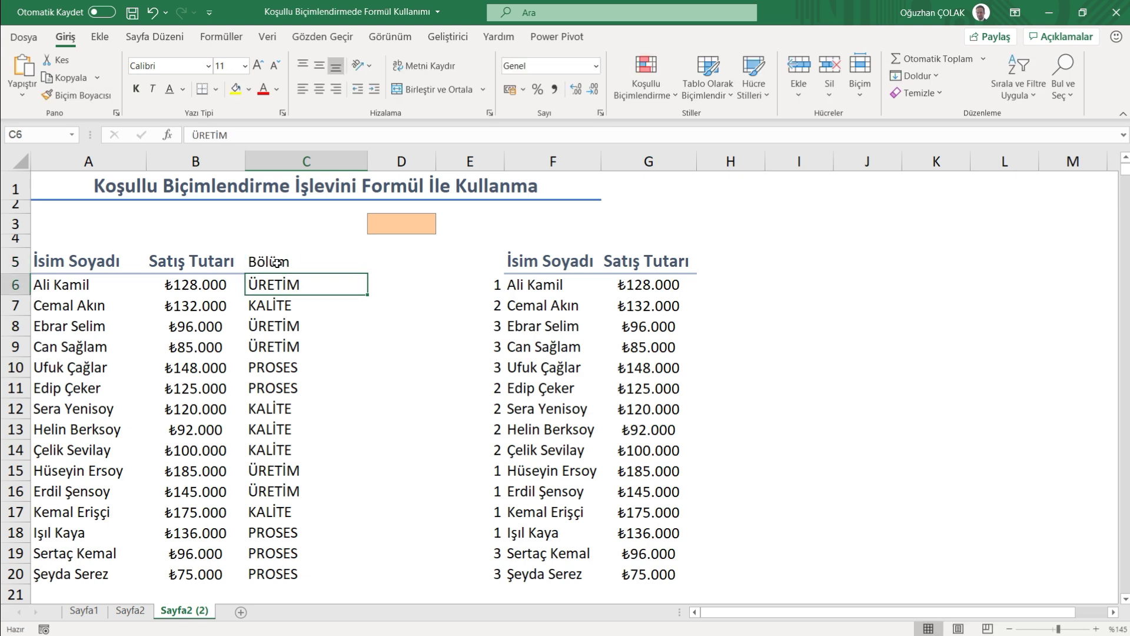
left_click(191, 262)
left_click(77, 95)
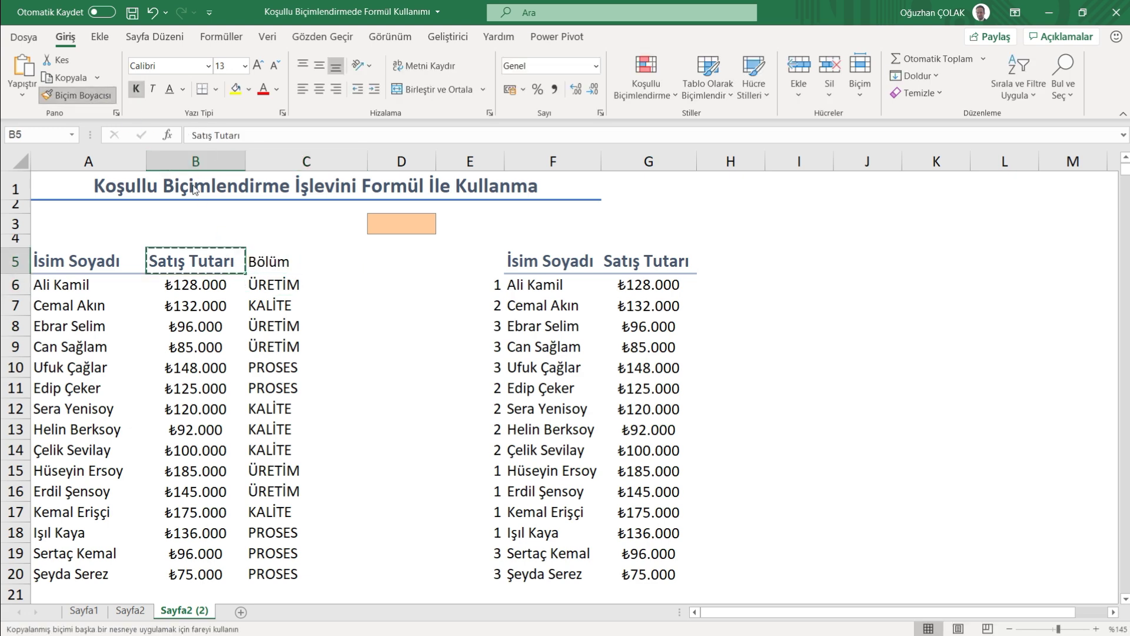
left_click(259, 263)
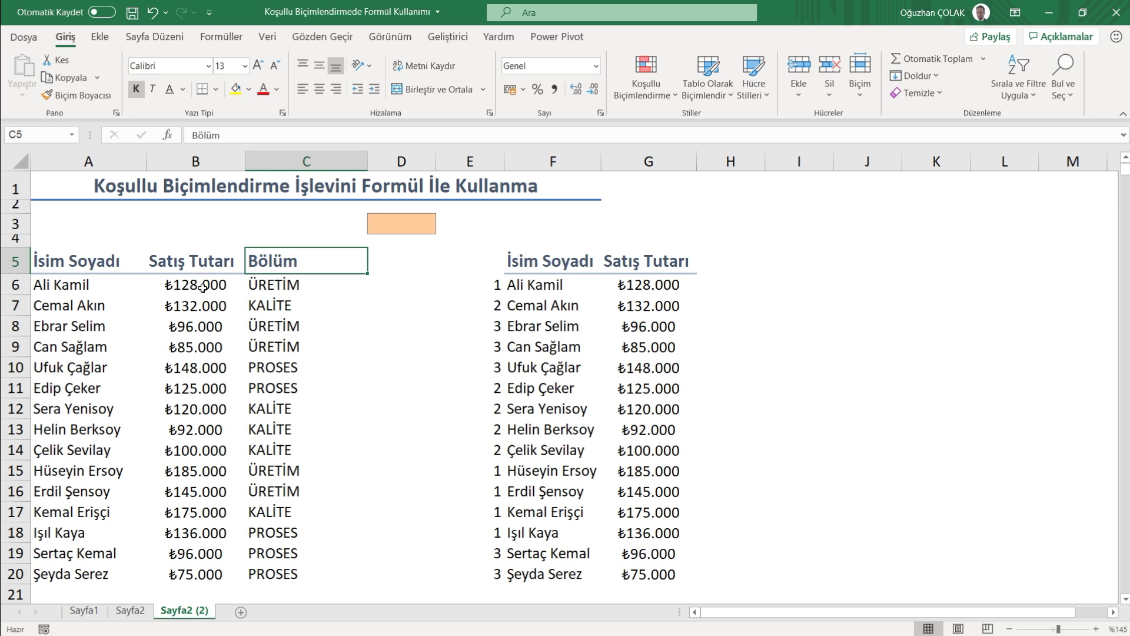
left_click_drag(203, 288, 192, 574)
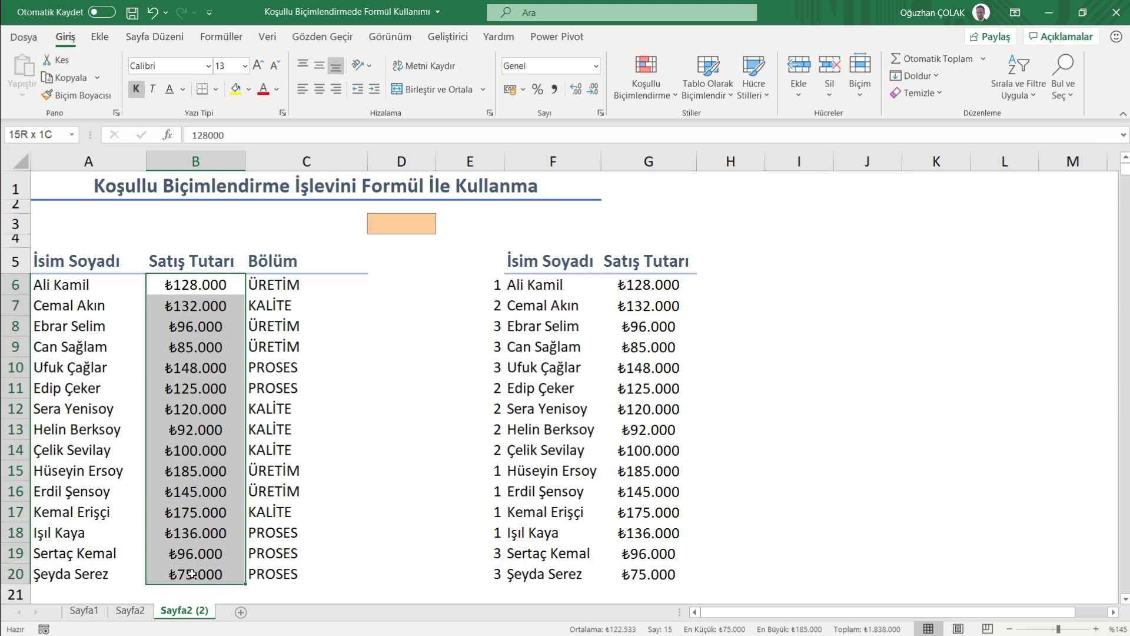
Start a new formula rule =C6="ÜRETİM" for the column B sales
left_click(659, 80)
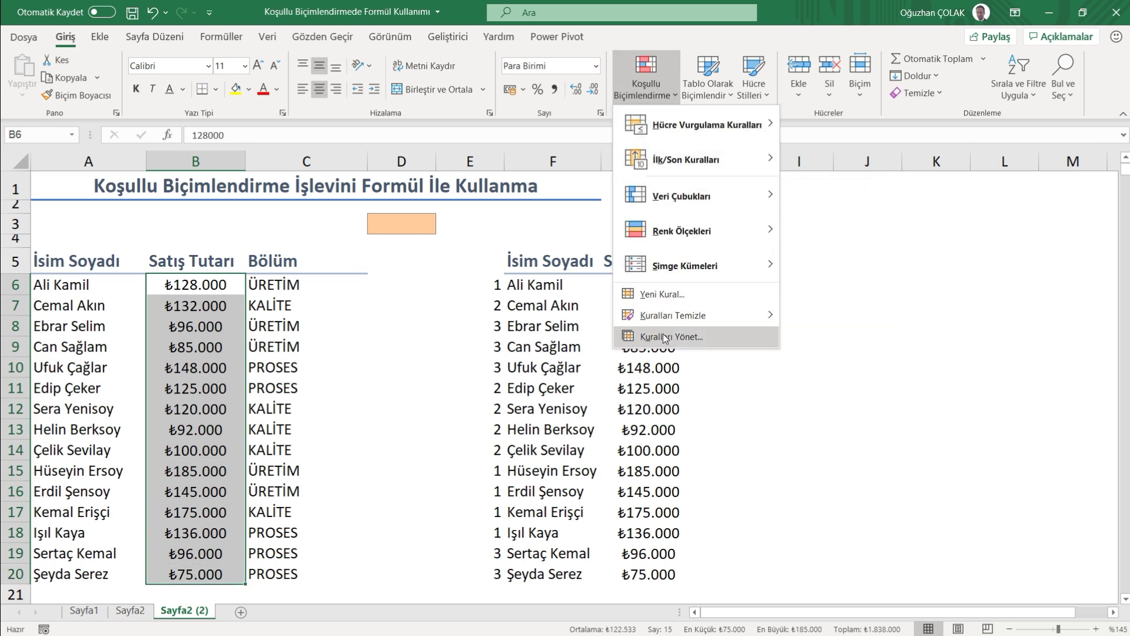
left_click(669, 293)
left_click_drag(825, 176, 488, 181)
left_click(448, 287)
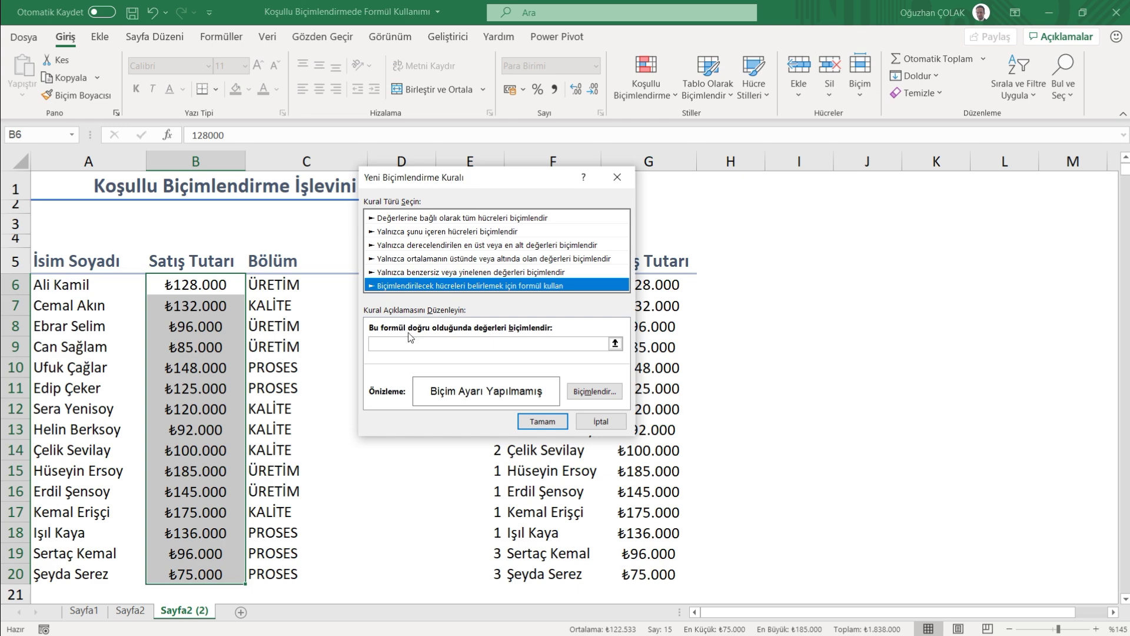
left_click(429, 336)
type("=")
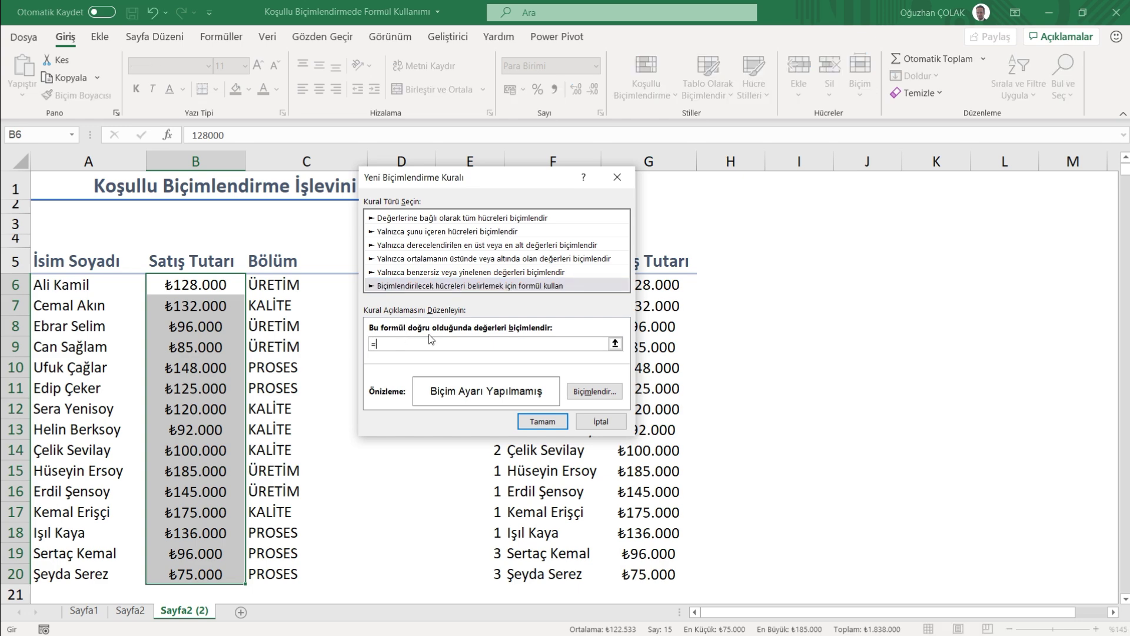
left_click(298, 284)
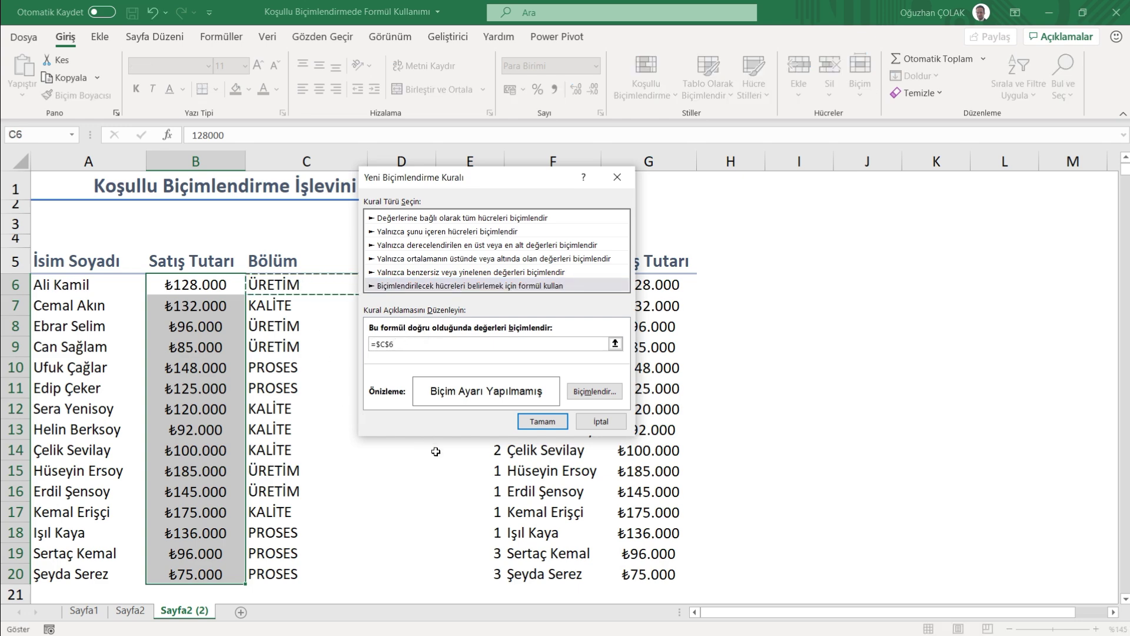
key("F4")
key("F4")
key("F4")
type("=\"ÜRETİM")
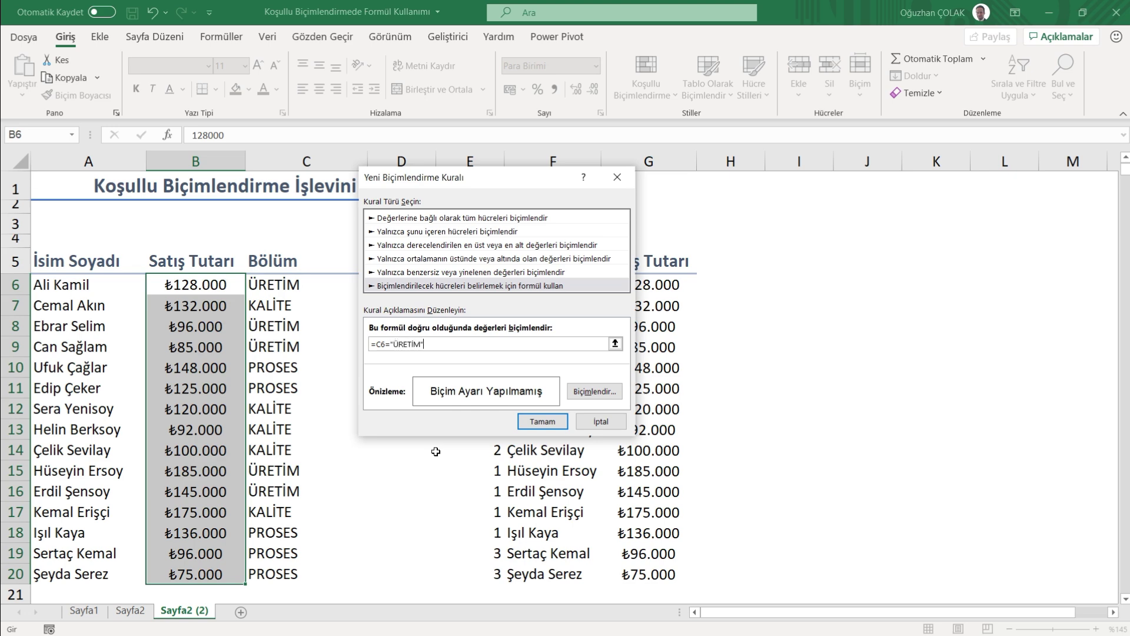
Format ÜRETİM matches with dark grey fill and bold text, and apply the rule
left_click(596, 393)
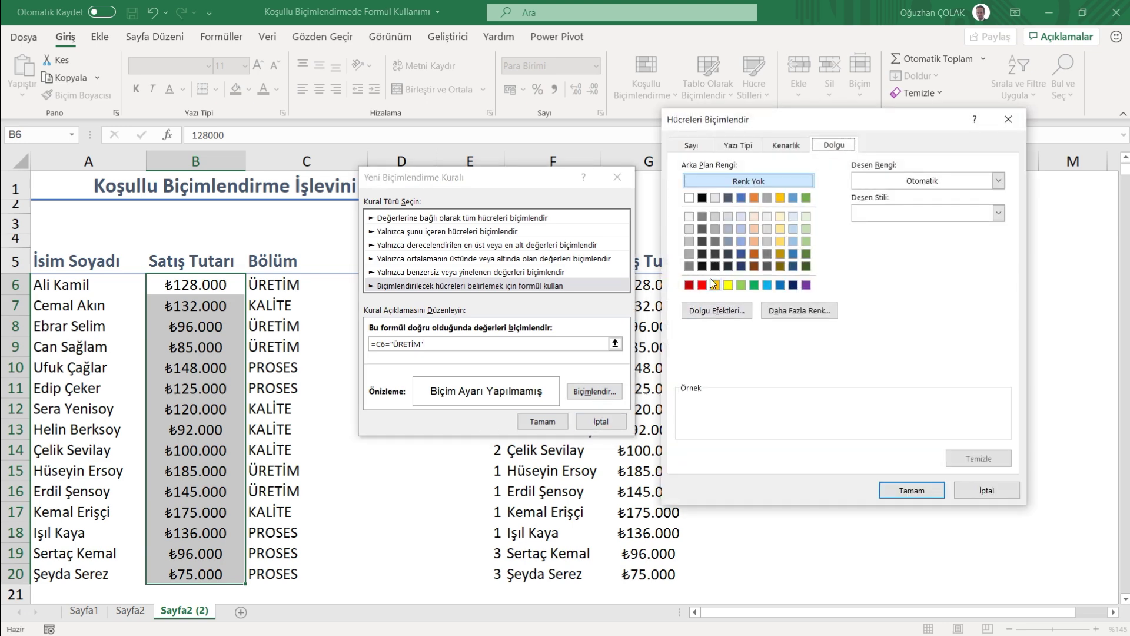
left_click(690, 265)
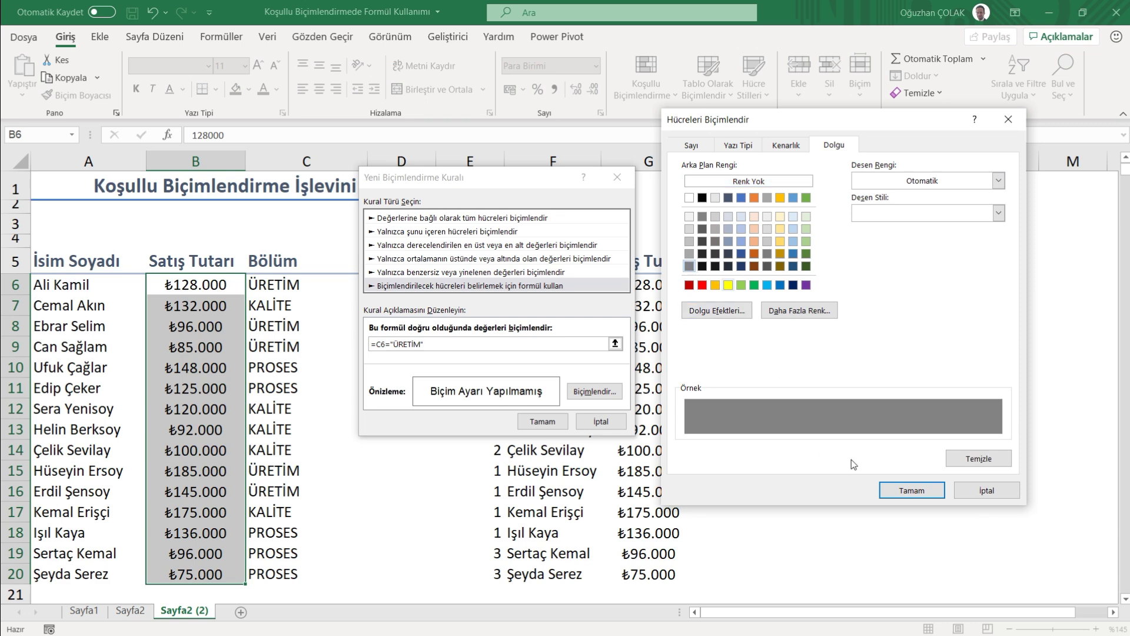
left_click(739, 146)
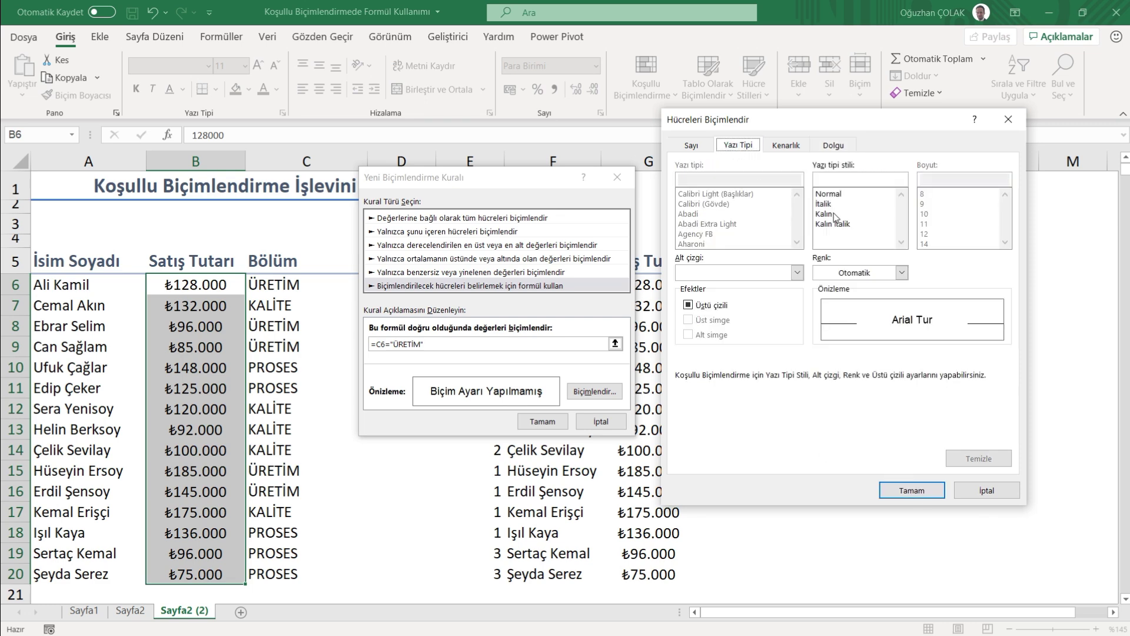
left_click(839, 215)
left_click(911, 490)
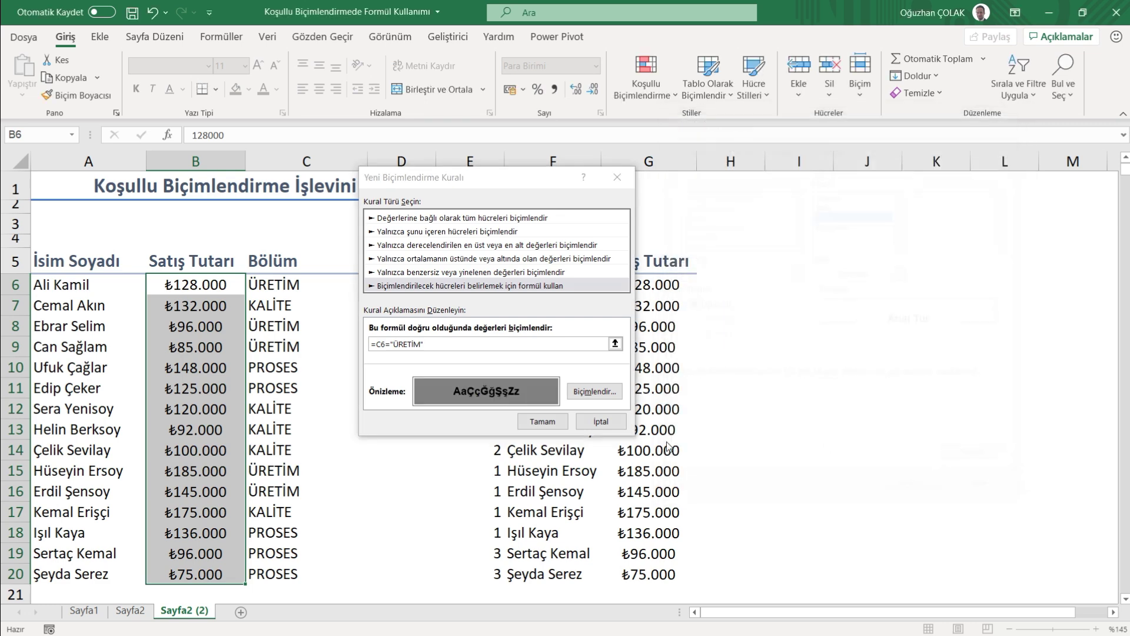
left_click(542, 421)
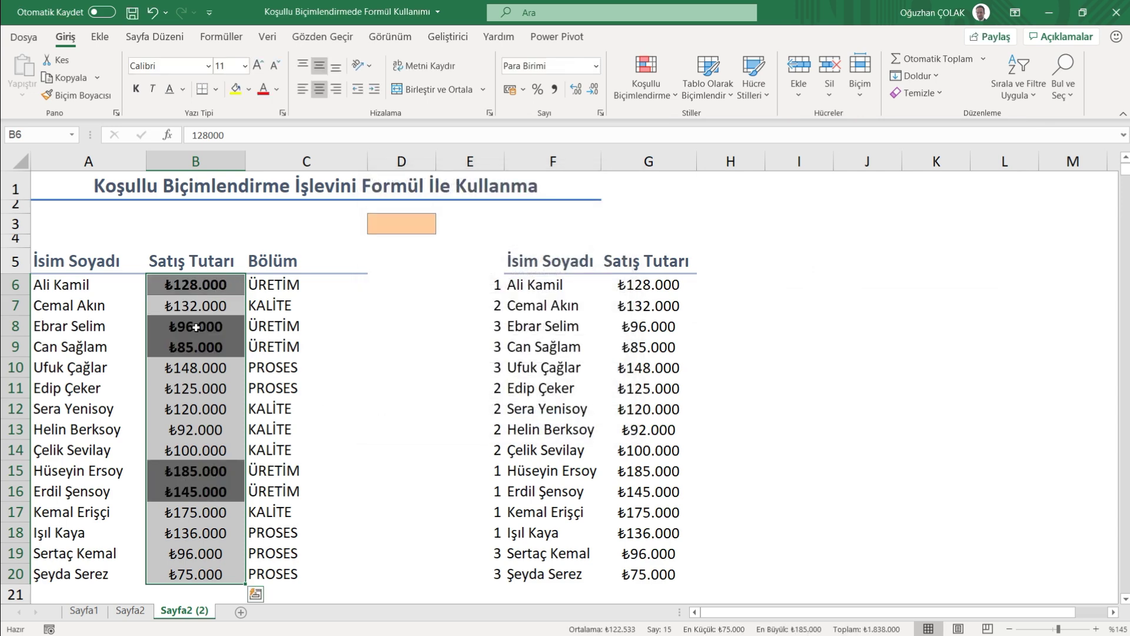
Start a new formula rule =C6="KALİTE" for the column B sales
left_click(647, 88)
left_click(679, 297)
mouse_move(483, 171)
left_mouse_down()
mouse_move(455, 183)
mouse_move(469, 179)
left_mouse_up()
left_click(397, 280)
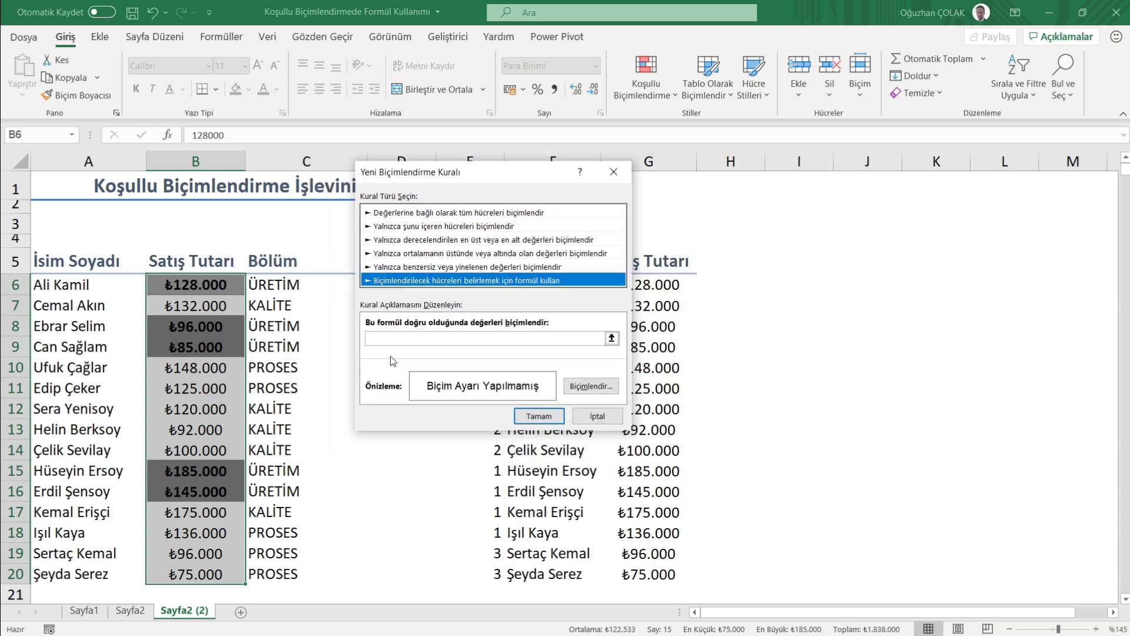
left_click(386, 339)
left_click(276, 285)
key("F4")
key("F4")
key("F4")
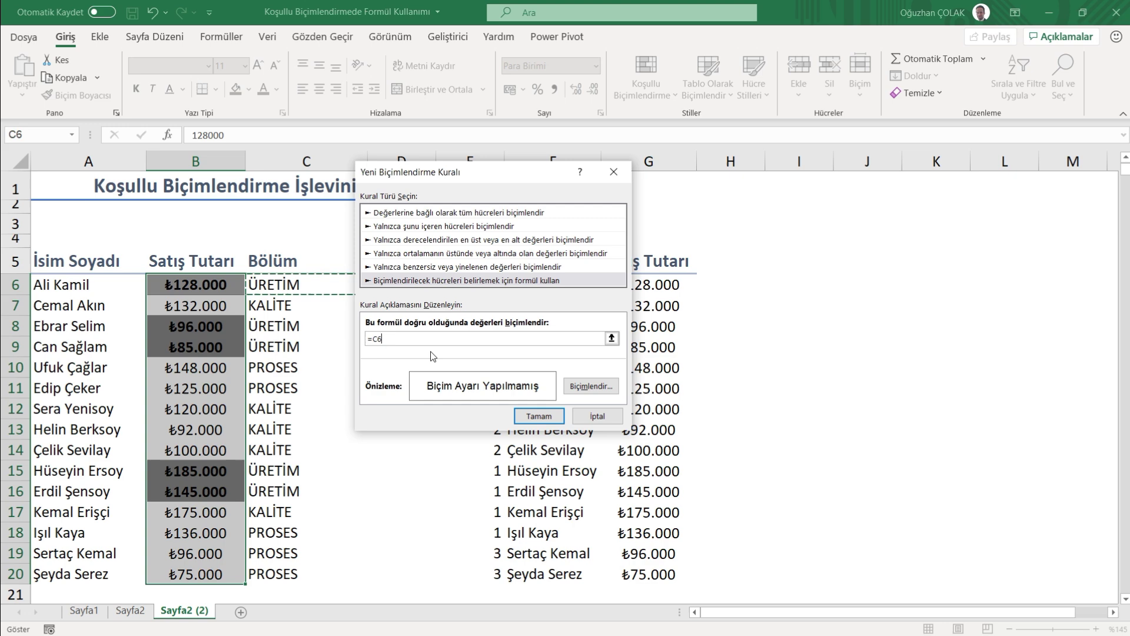
type("=\"KALİTE")
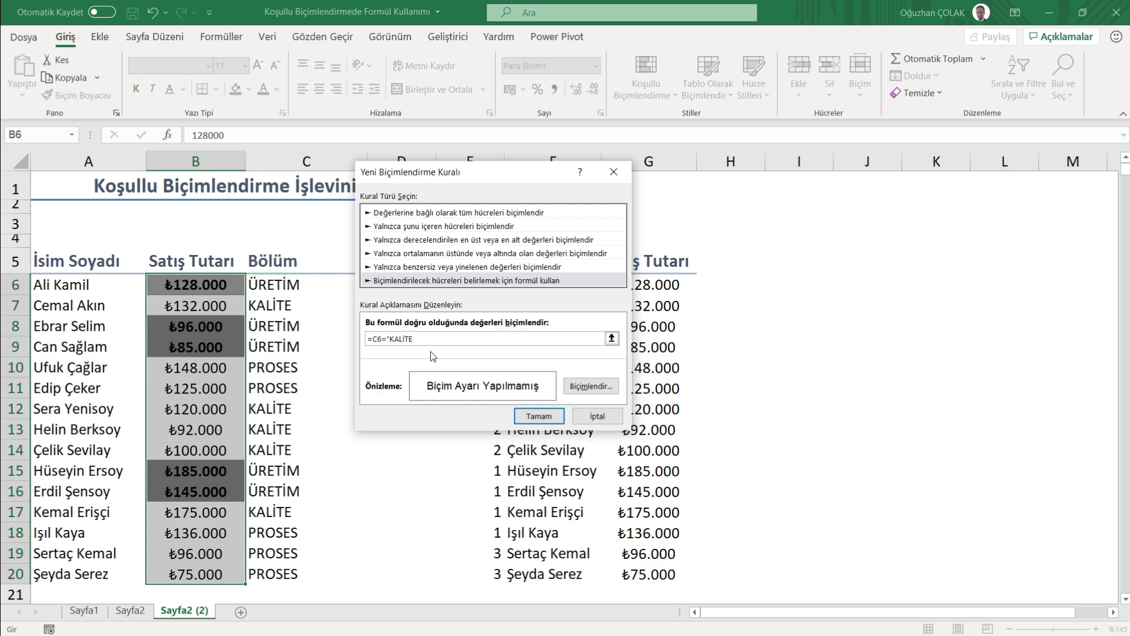
Give KALİTE matches bold italic text on a light green fill and apply the rule
left_click(591, 386)
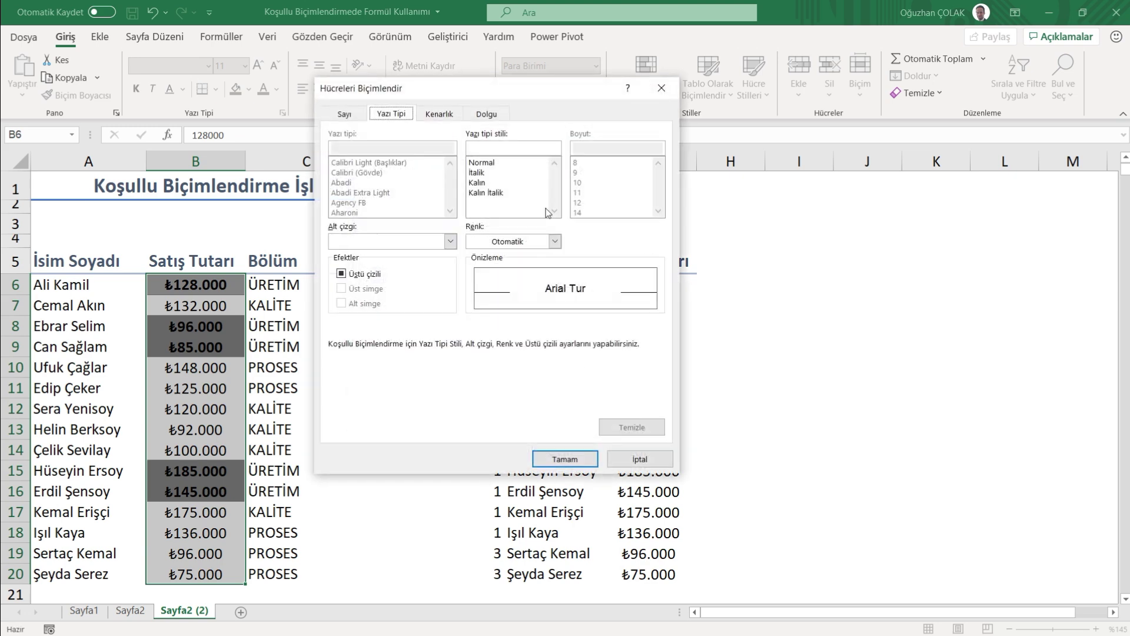
left_click(475, 192)
left_click(486, 114)
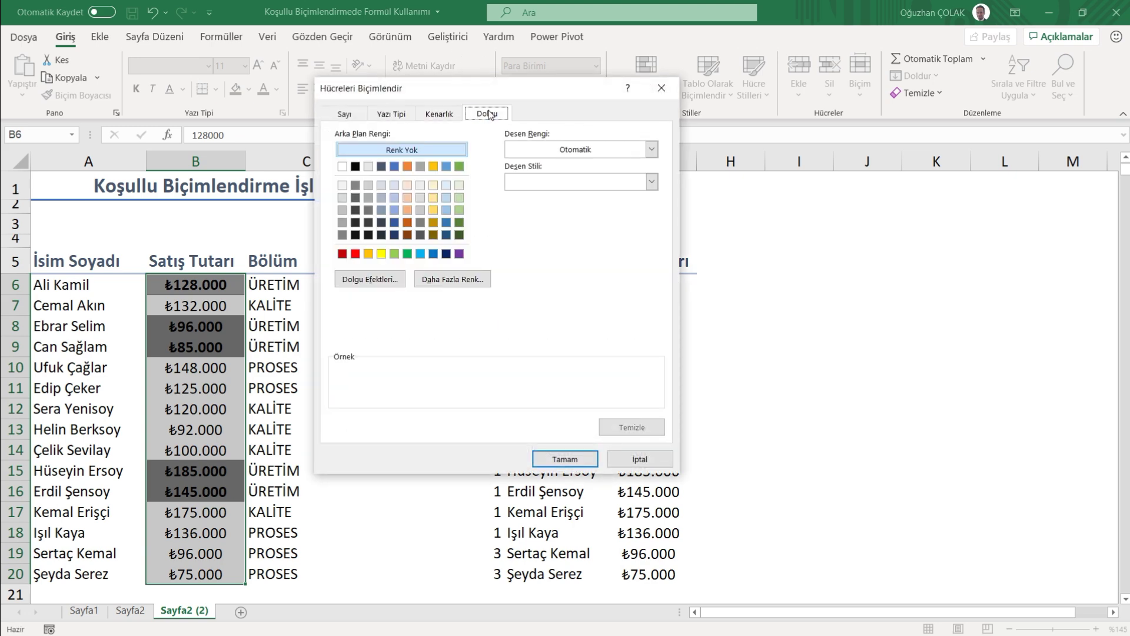
left_click(459, 210)
left_click(564, 459)
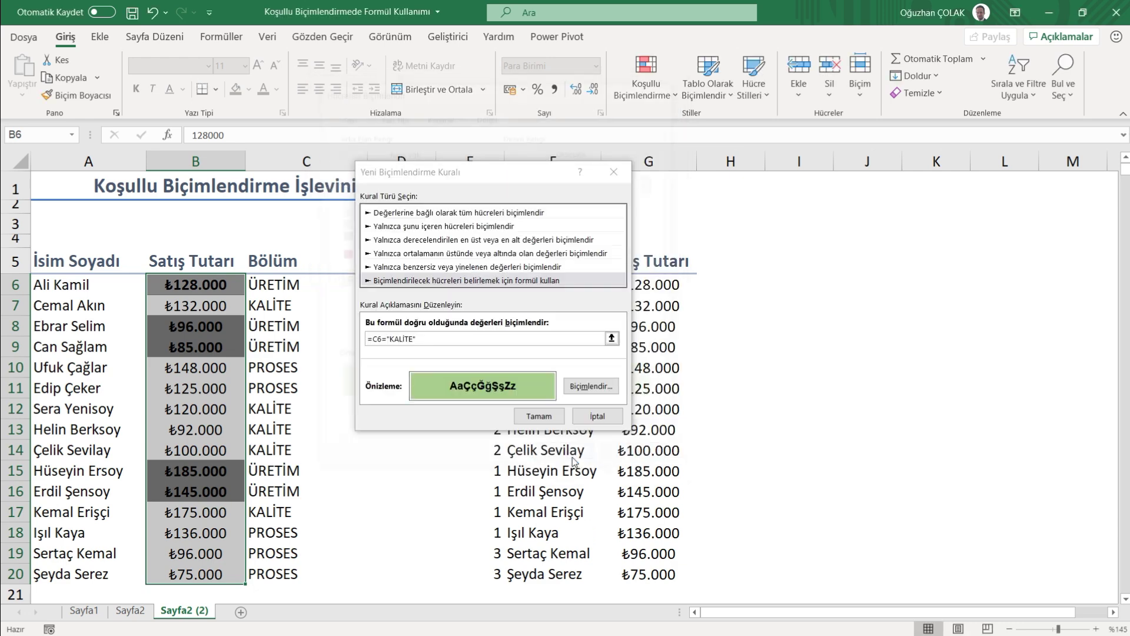
left_click(539, 416)
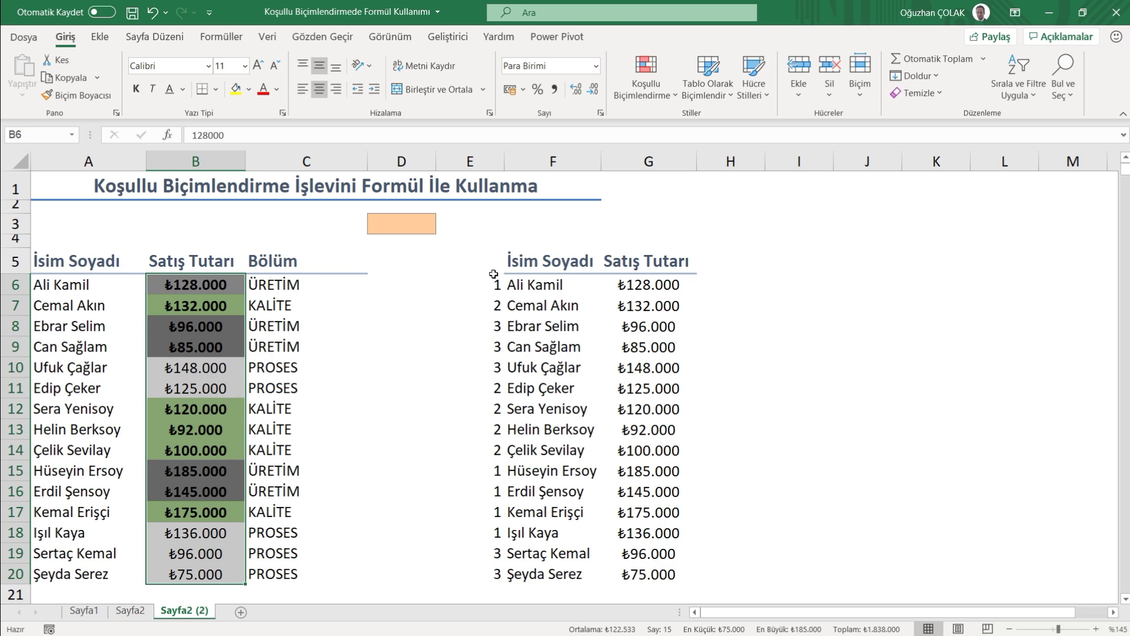
Start a new formula rule =C6="PROSES" for the column B sales
left_click(654, 82)
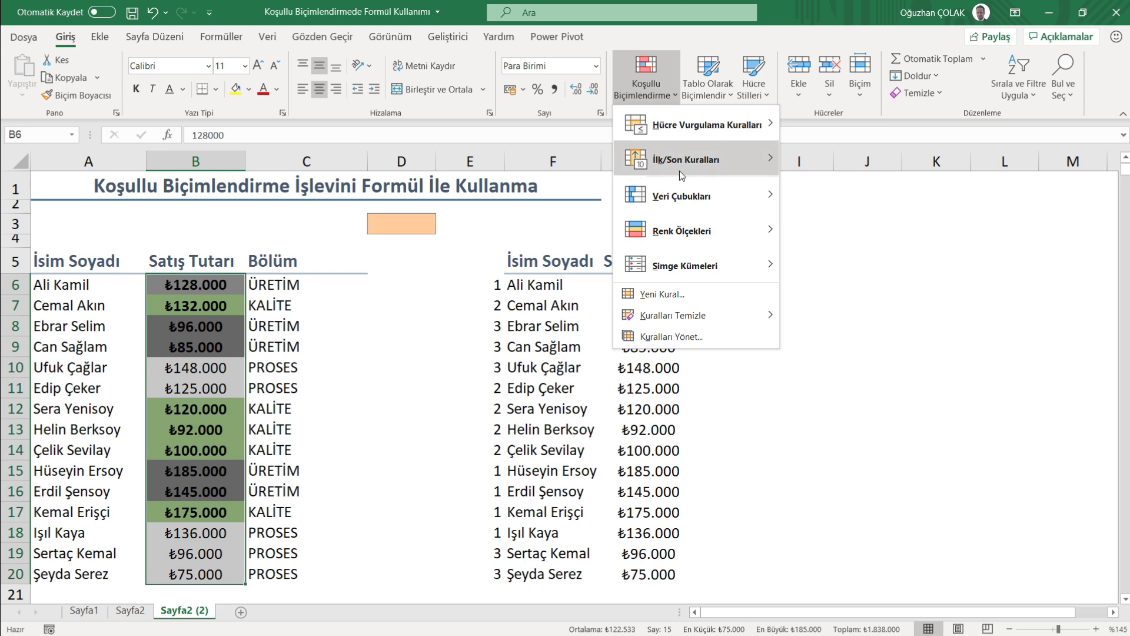
left_click(673, 296)
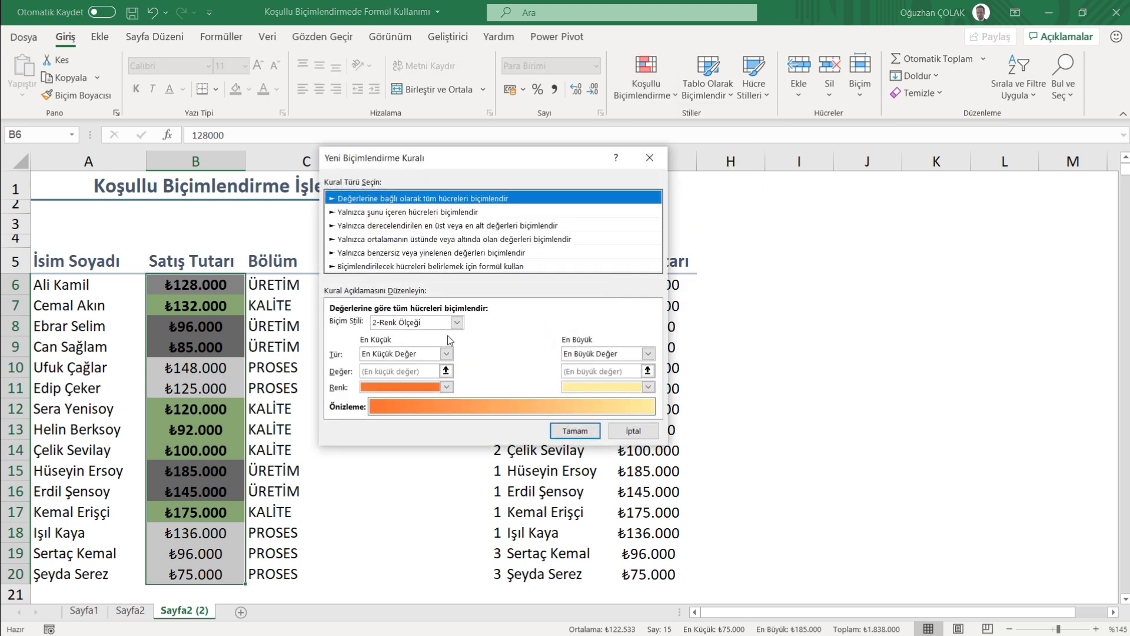
left_click(430, 268)
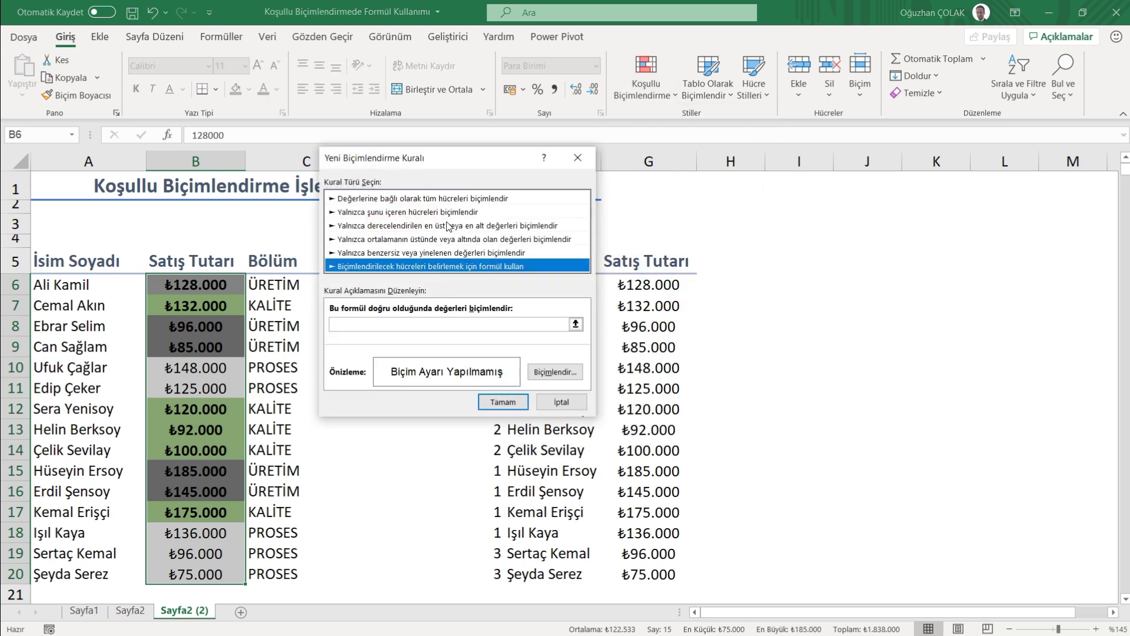
left_click(354, 325)
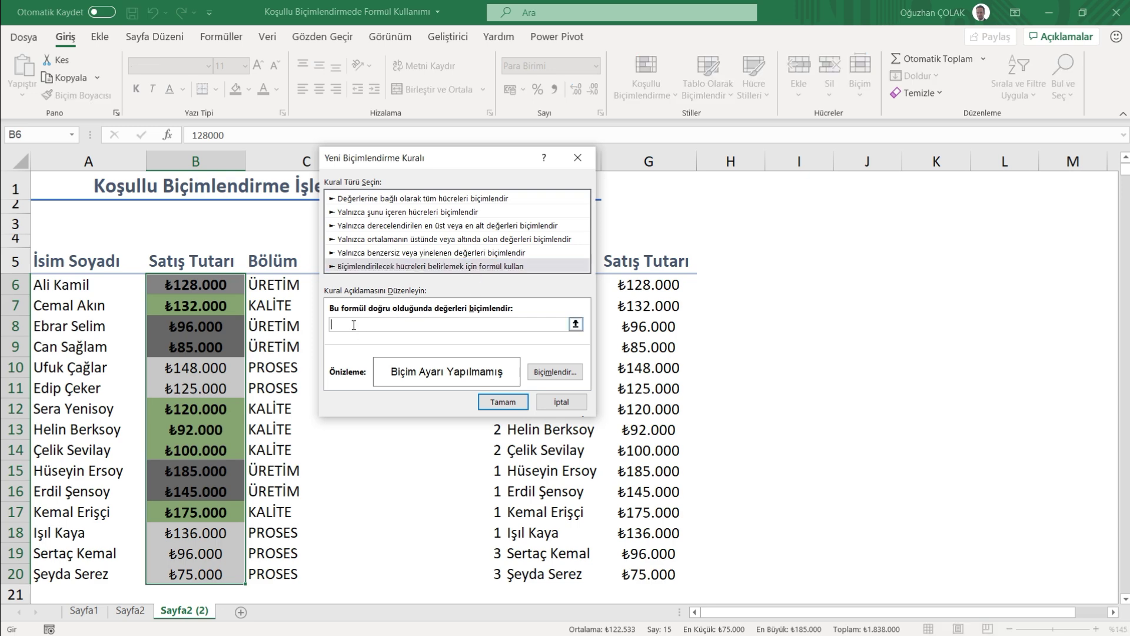
left_click(282, 288)
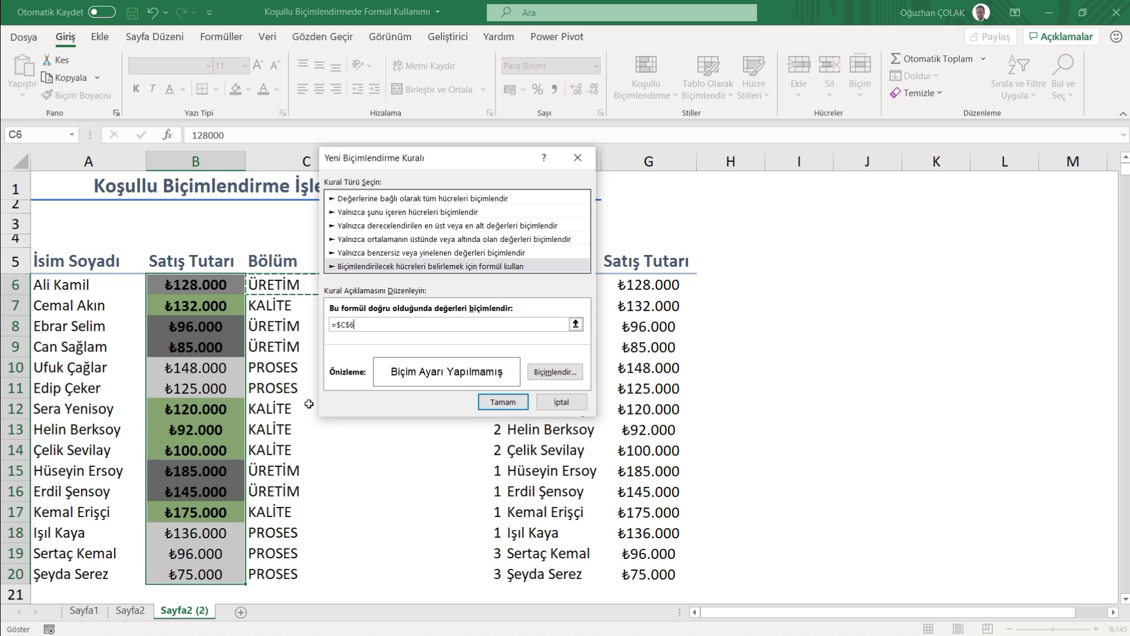
key("F4")
key("F4")
key("F4")
type("=")
Format PROSES matches bold on a light blue fill and apply the rule
left_click(555, 372)
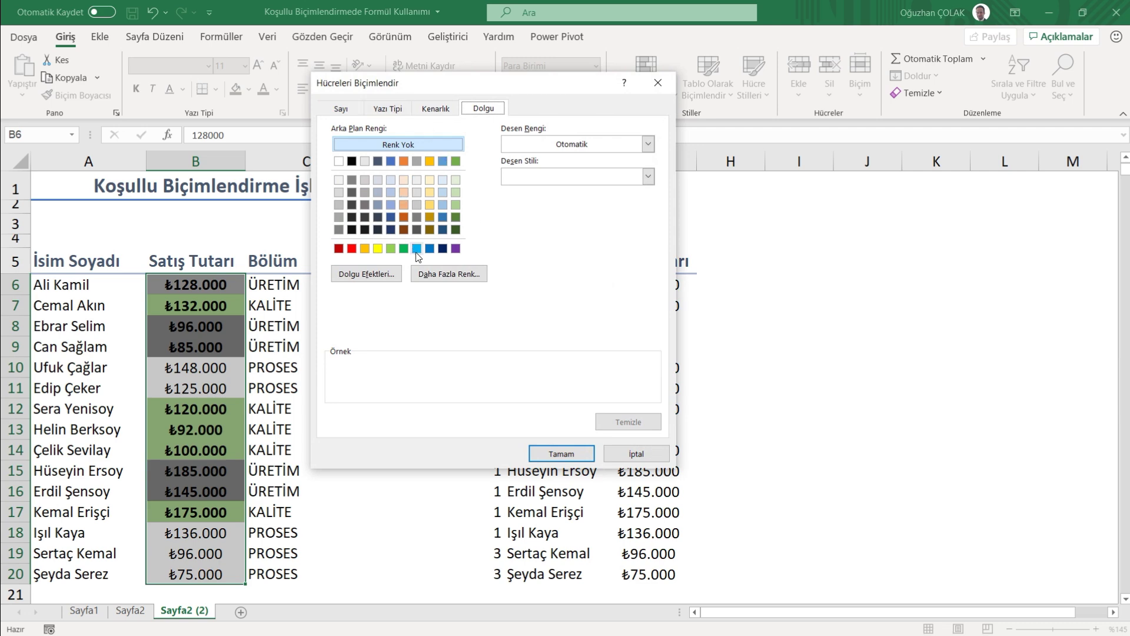
left_click(416, 250)
left_click(375, 110)
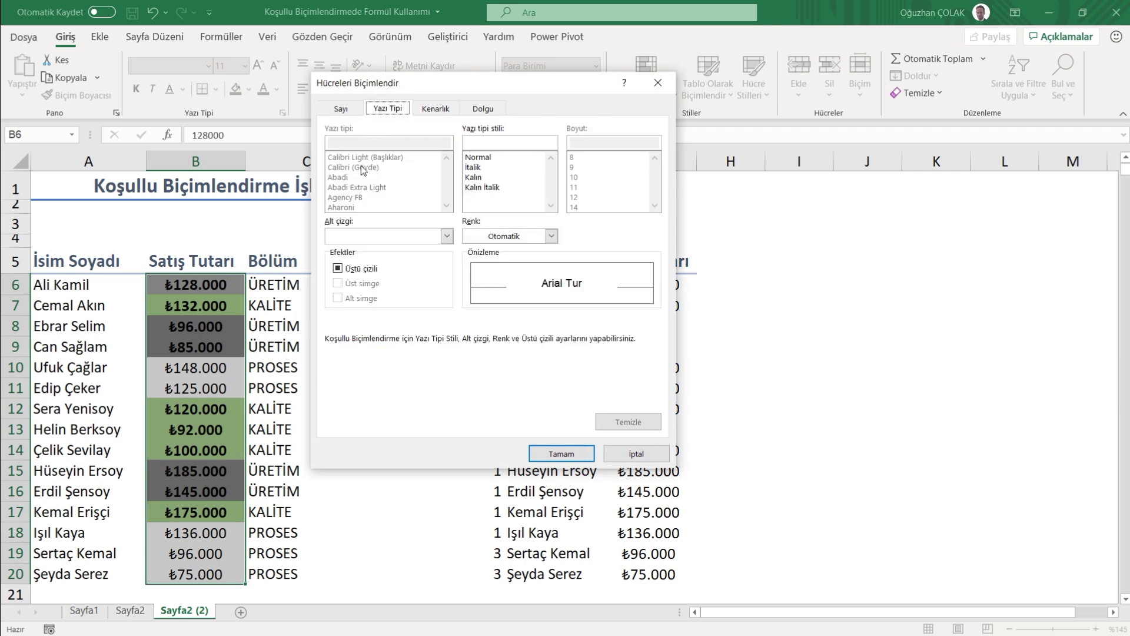
left_click(474, 177)
left_click(562, 453)
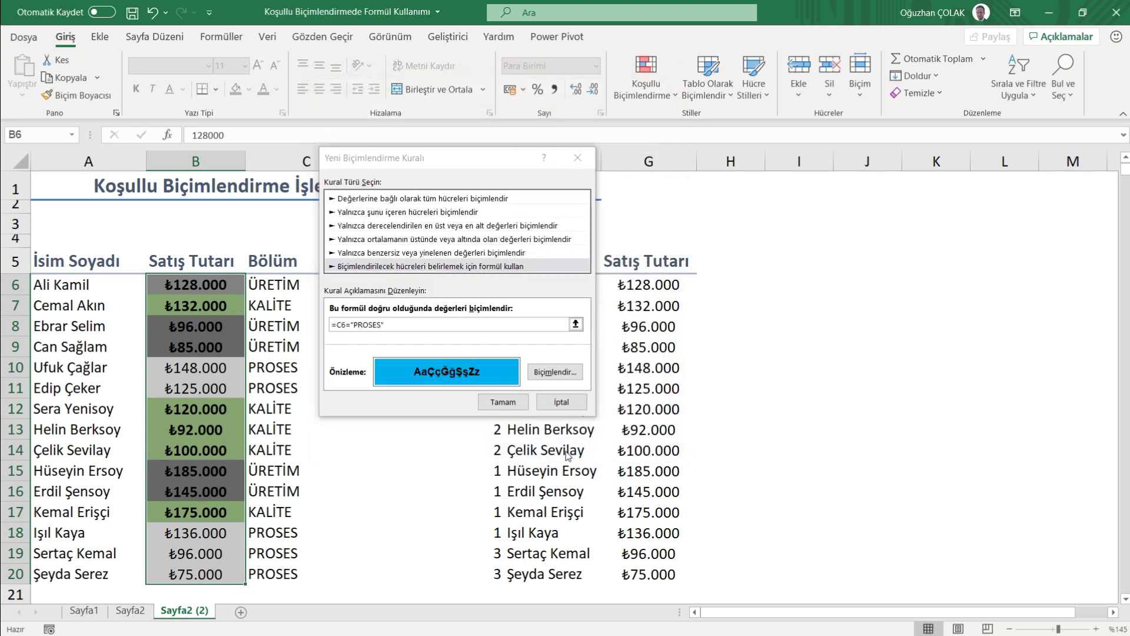
left_click(509, 402)
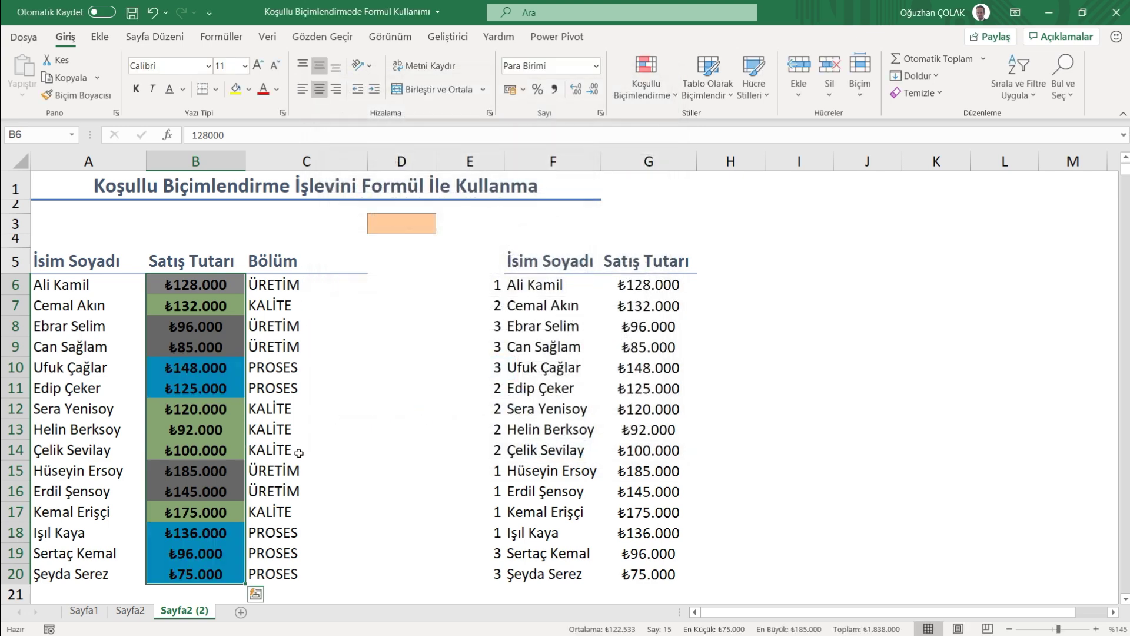
left_click(295, 453)
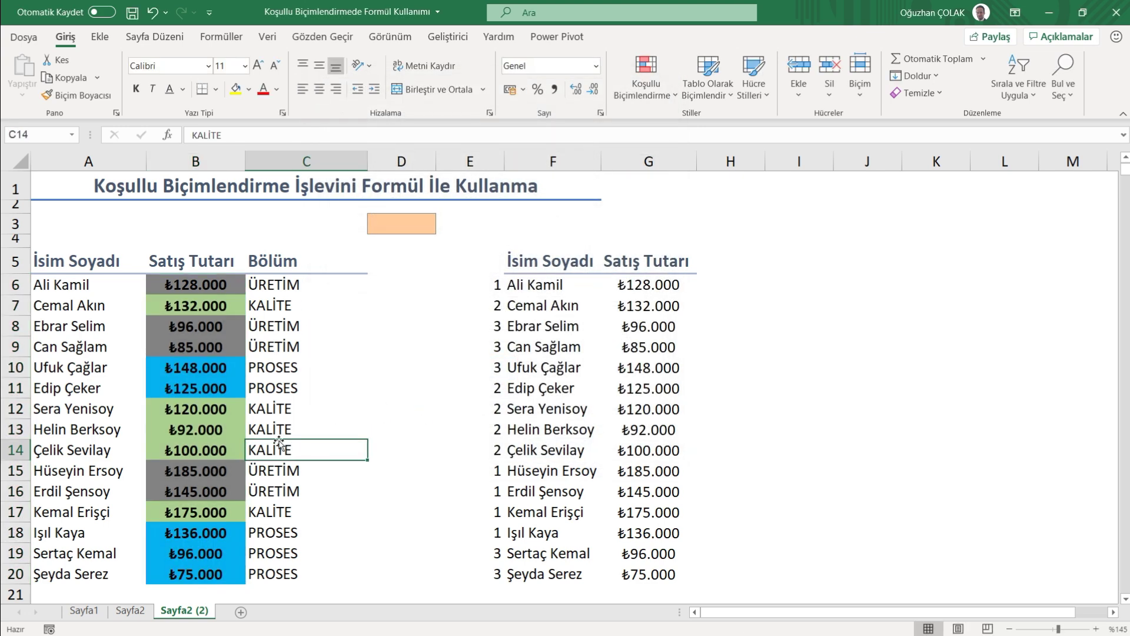
Change C11's department to KALİTE and C12's department to ÜRETİM
left_click(273, 392)
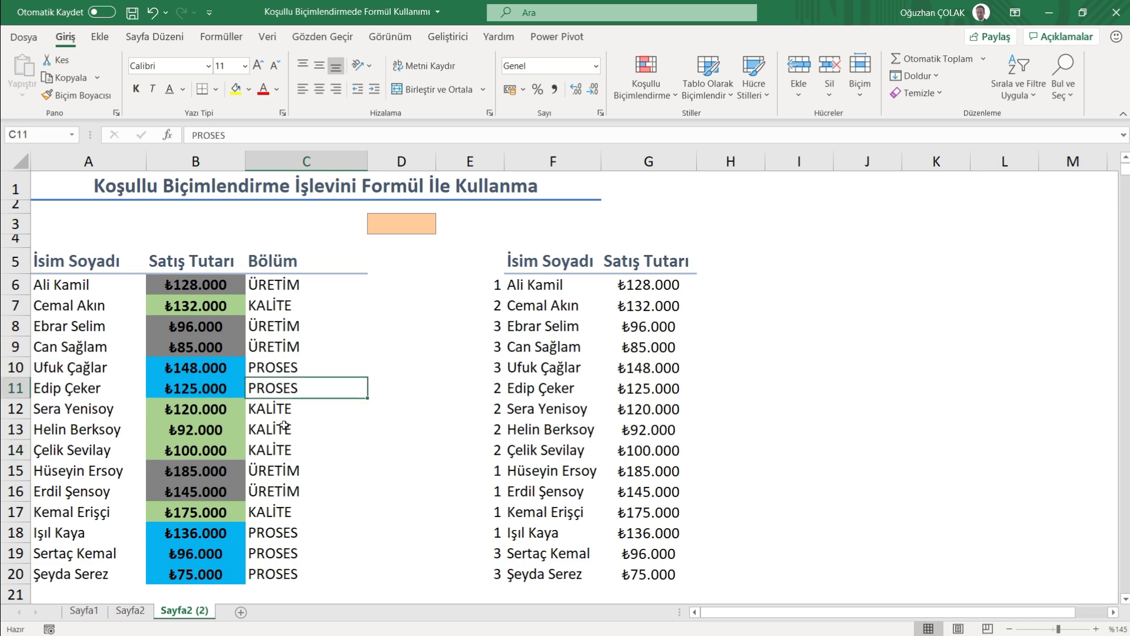
type("KAL")
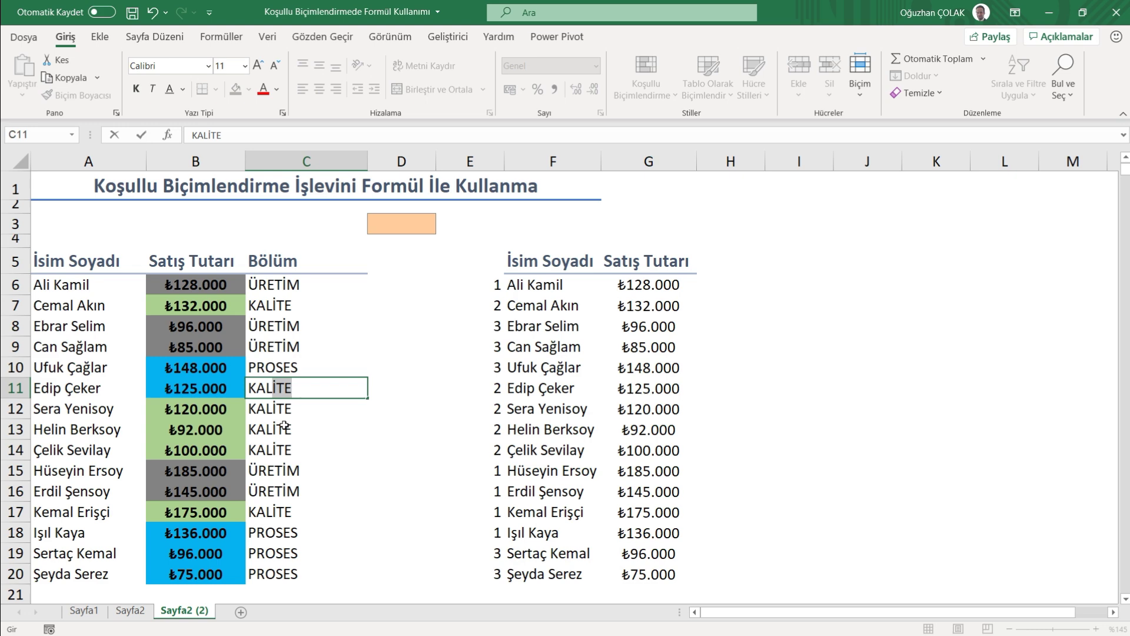
key("Return")
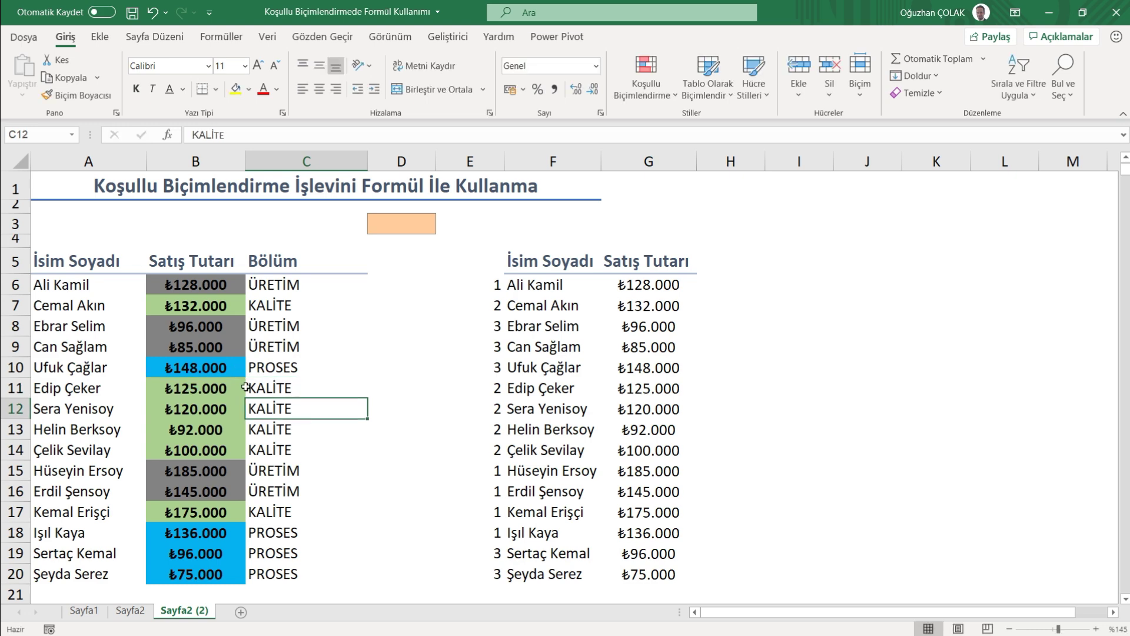
type("ÜRET")
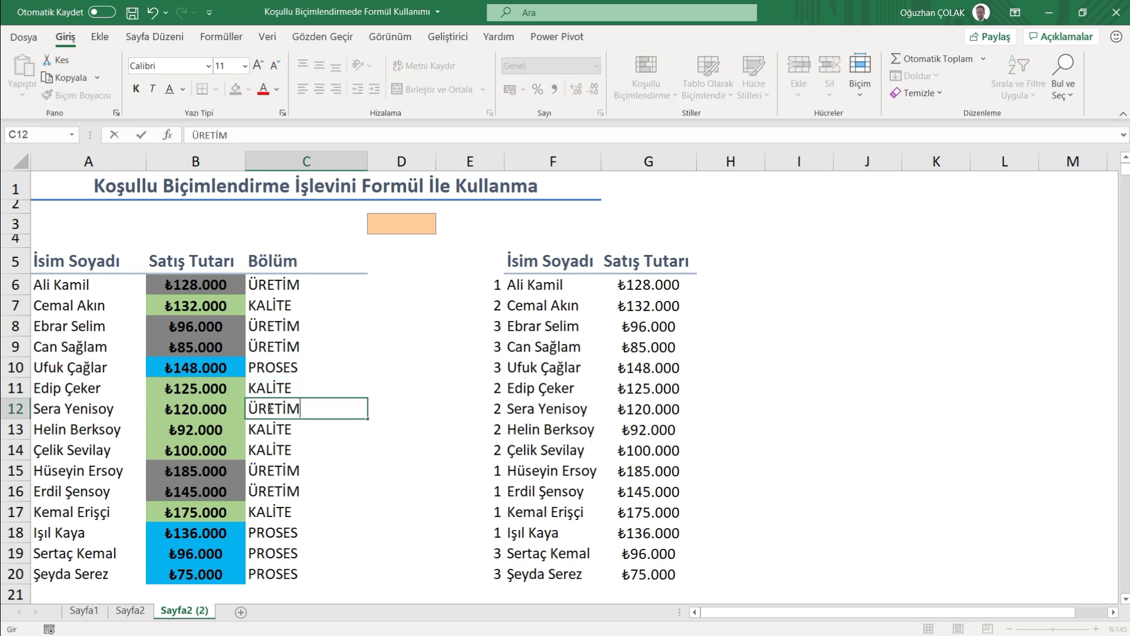
type("İM")
key("Return")
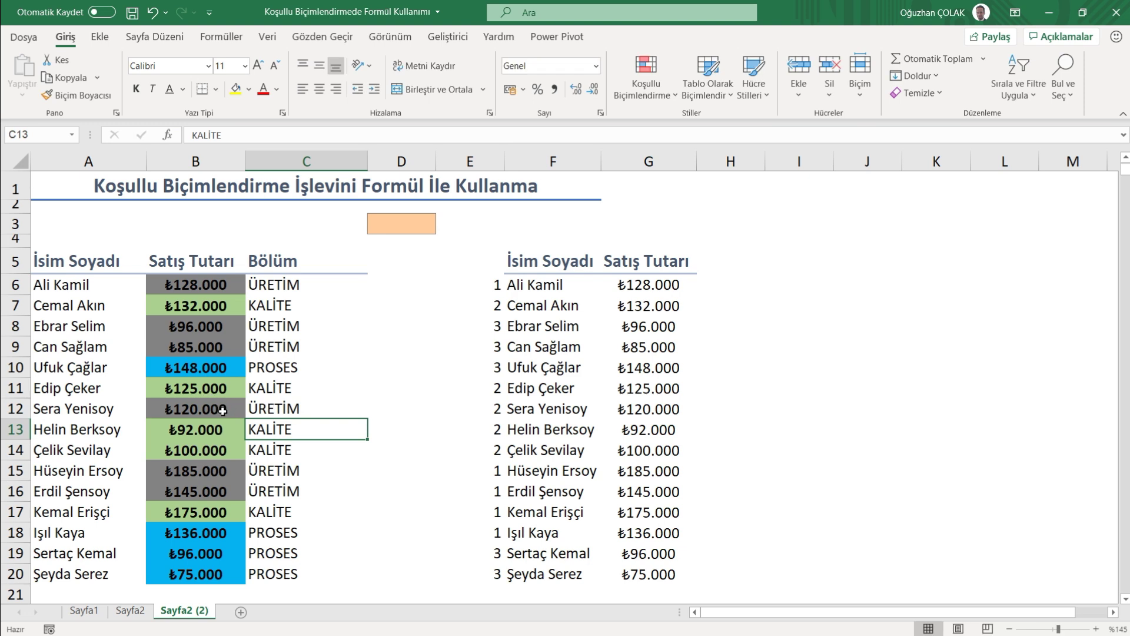
left_click(104, 229)
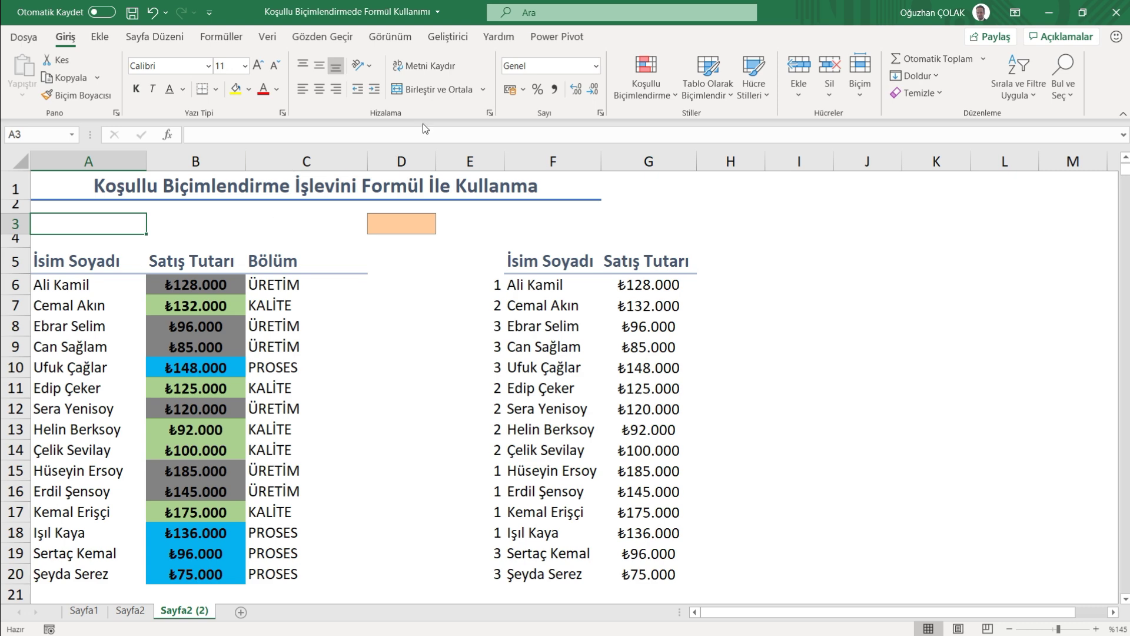
left_click(448, 37)
Ensure Geliştirici is ticked under Şeridi Özelleştir in Excel Options and confirm
left_click(354, 94)
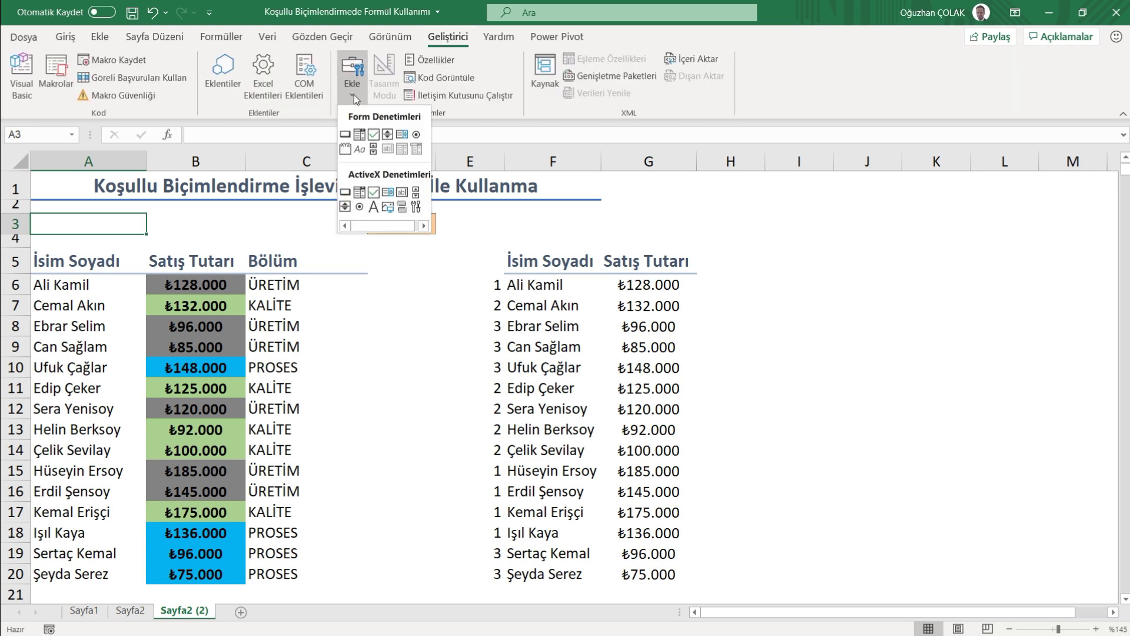
left_click(417, 136)
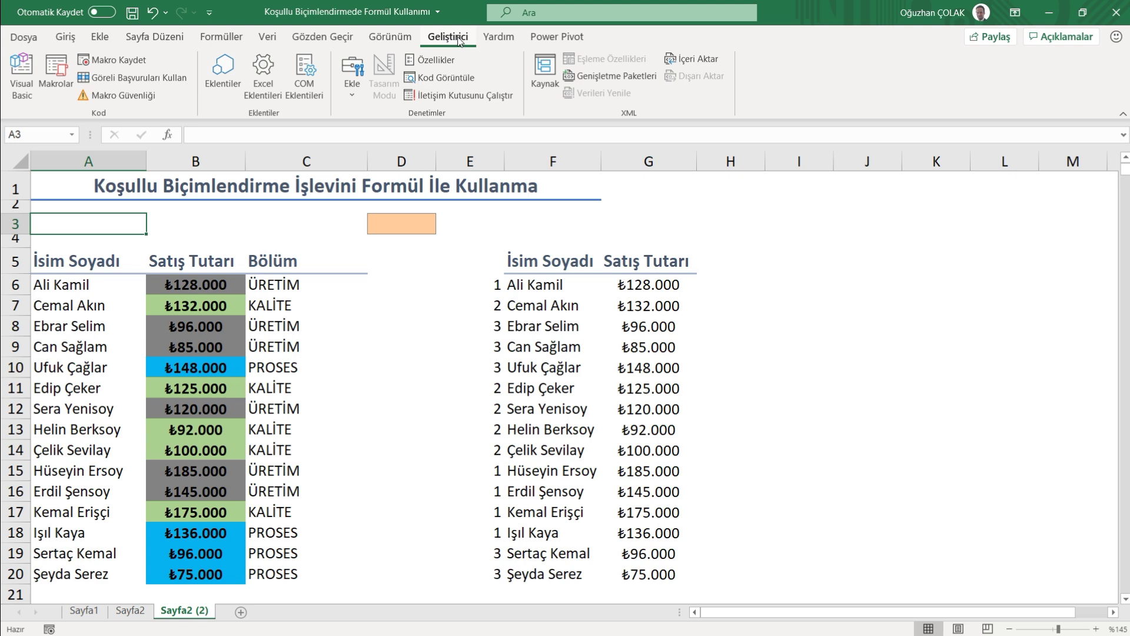
left_click(23, 38)
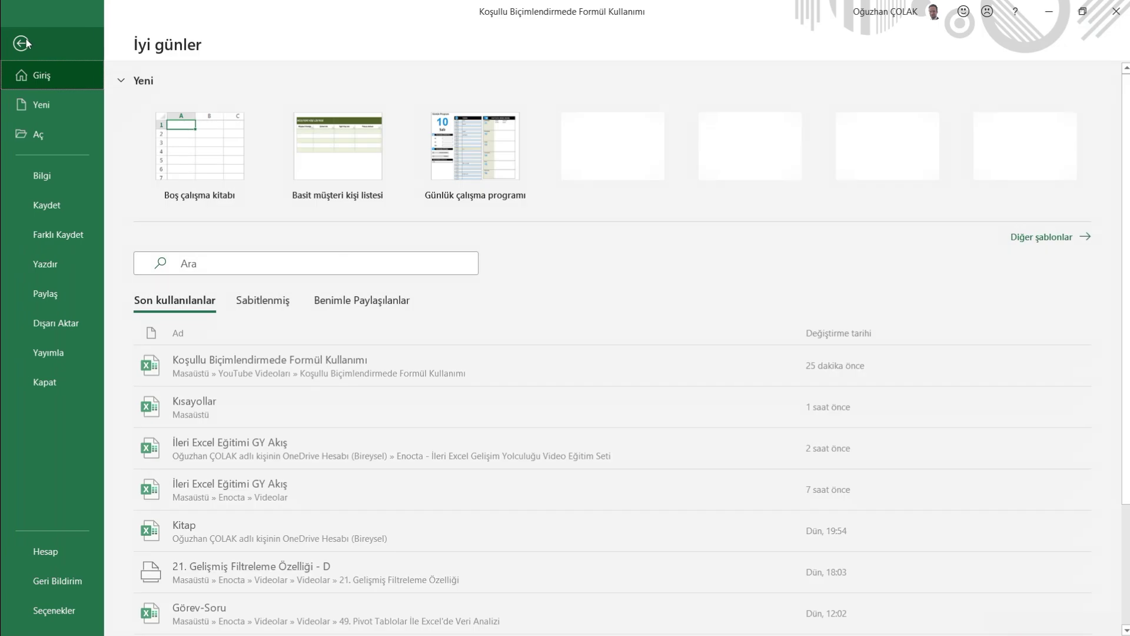
left_click(44, 611)
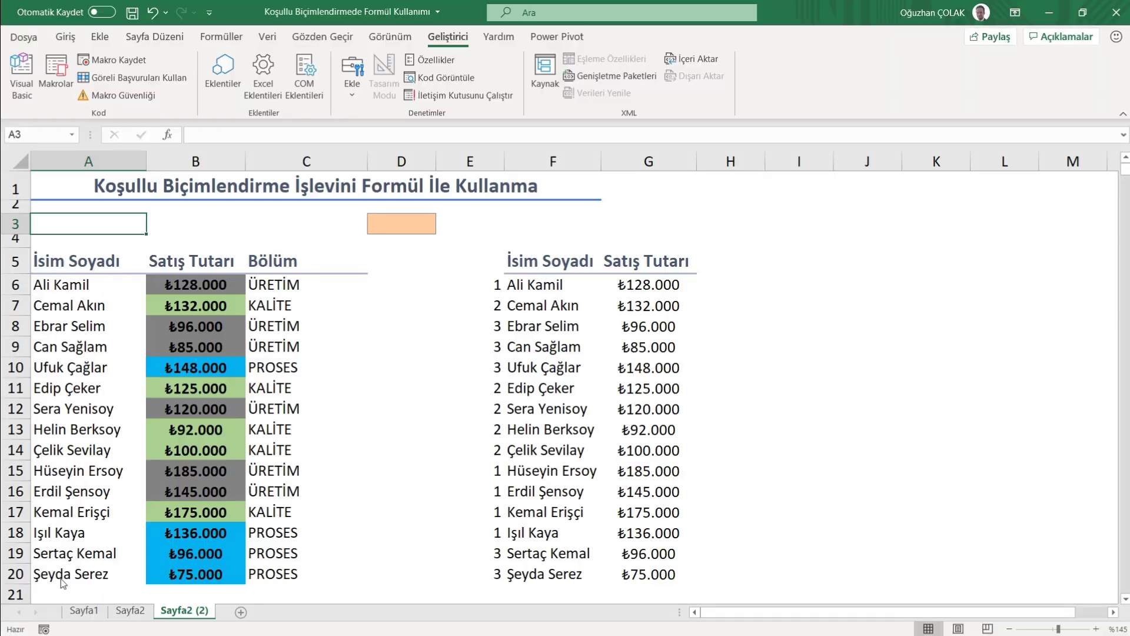
left_click(302, 266)
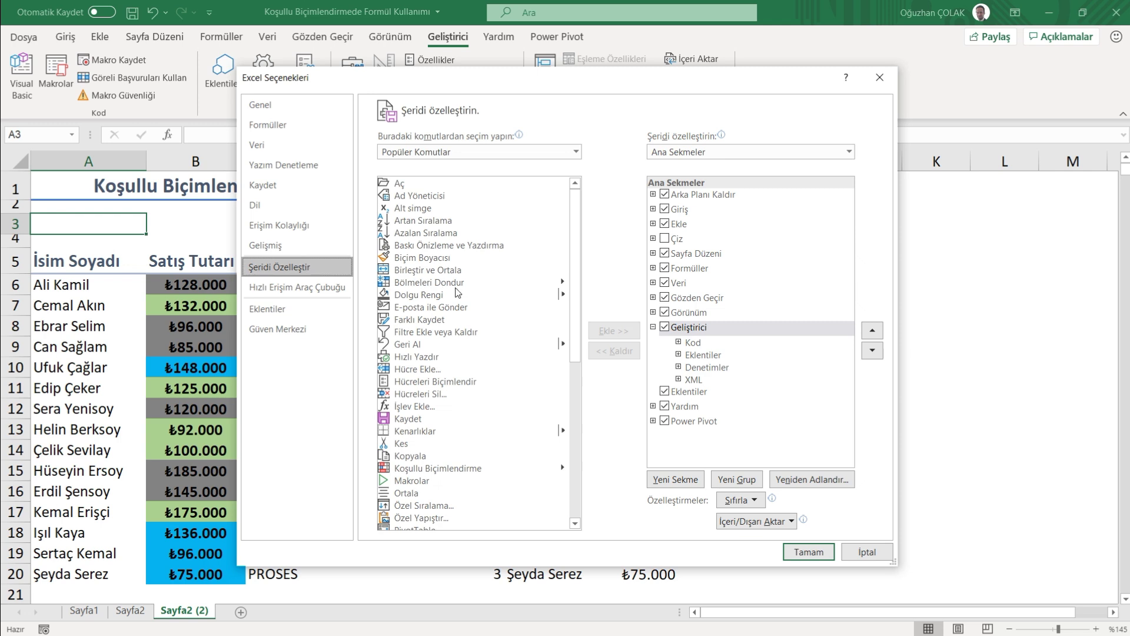
left_click(666, 328)
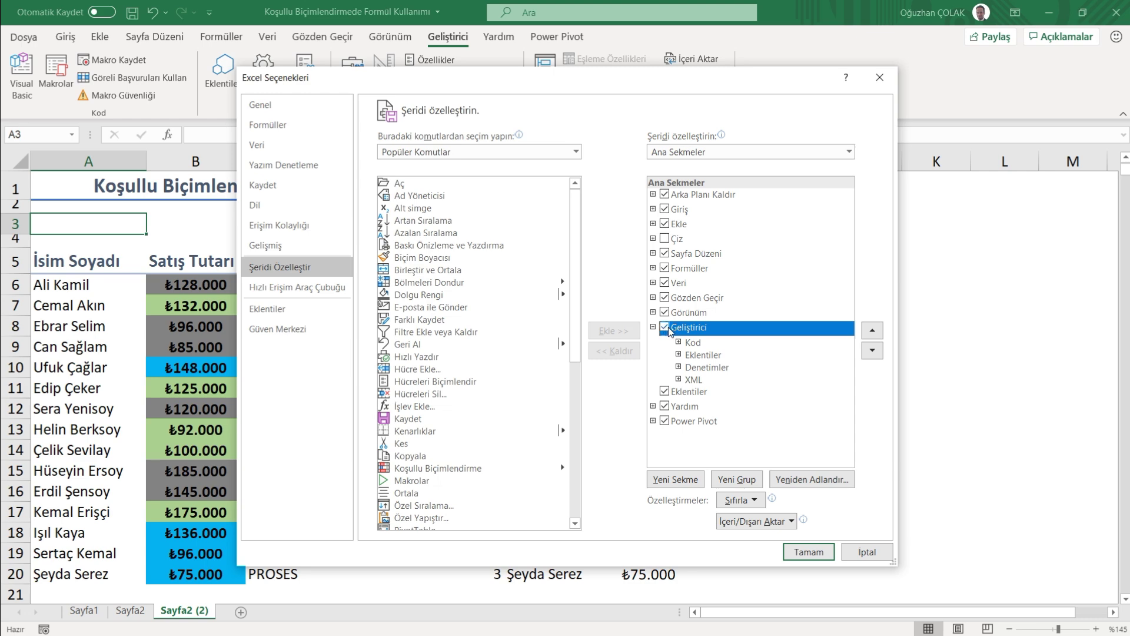
left_click(809, 552)
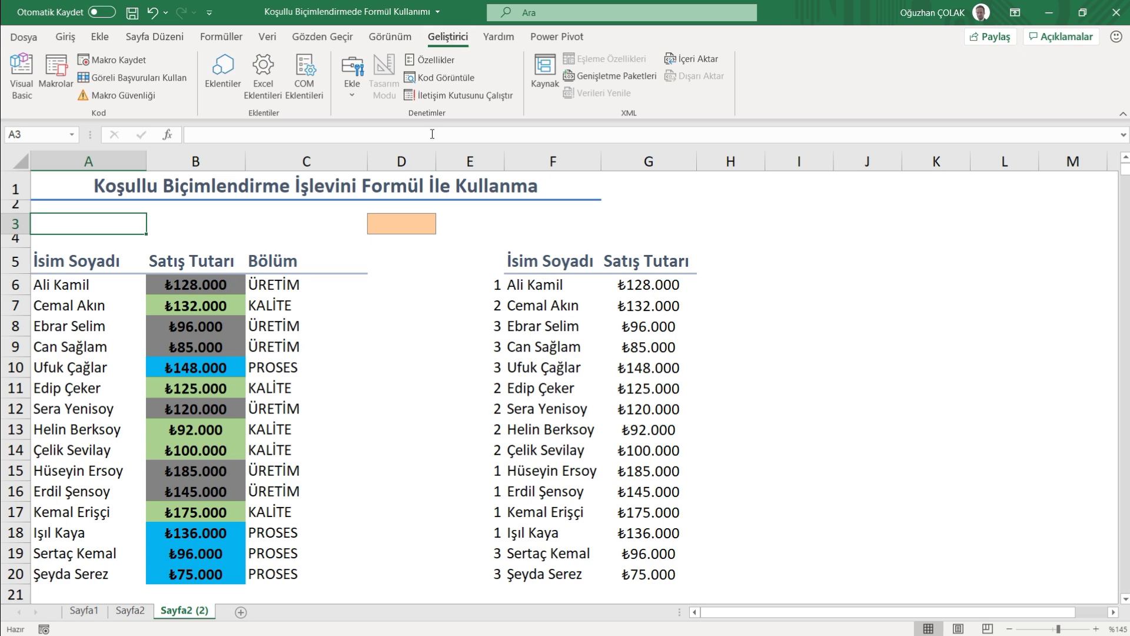
Draw an option button in row 3 labelled ÜRETİM and size it to fit
left_click(351, 92)
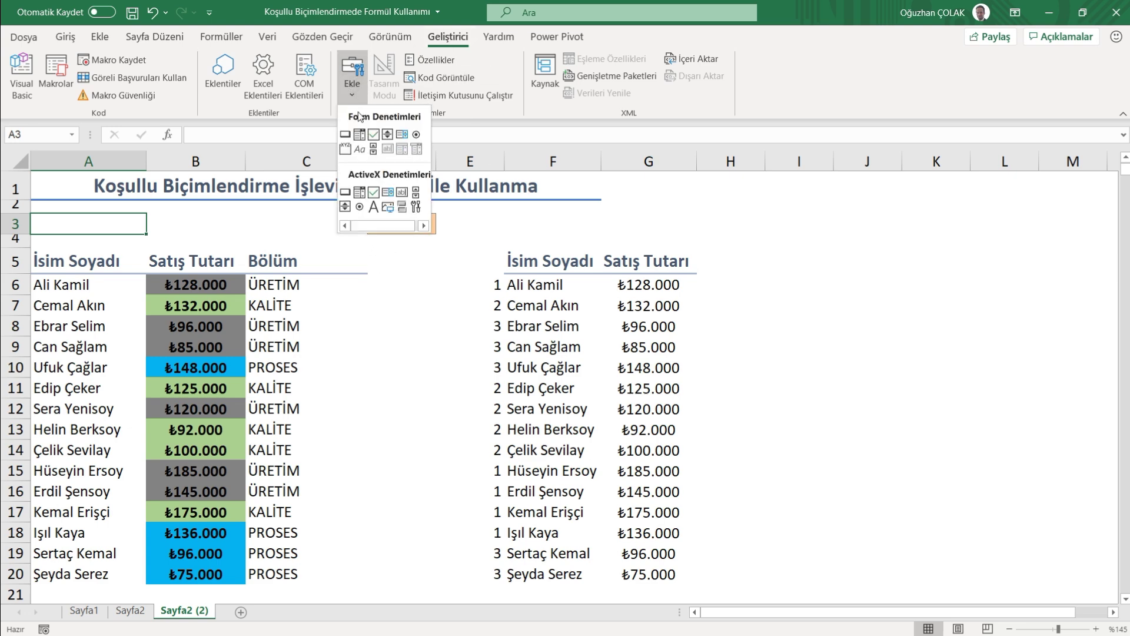
left_click(417, 134)
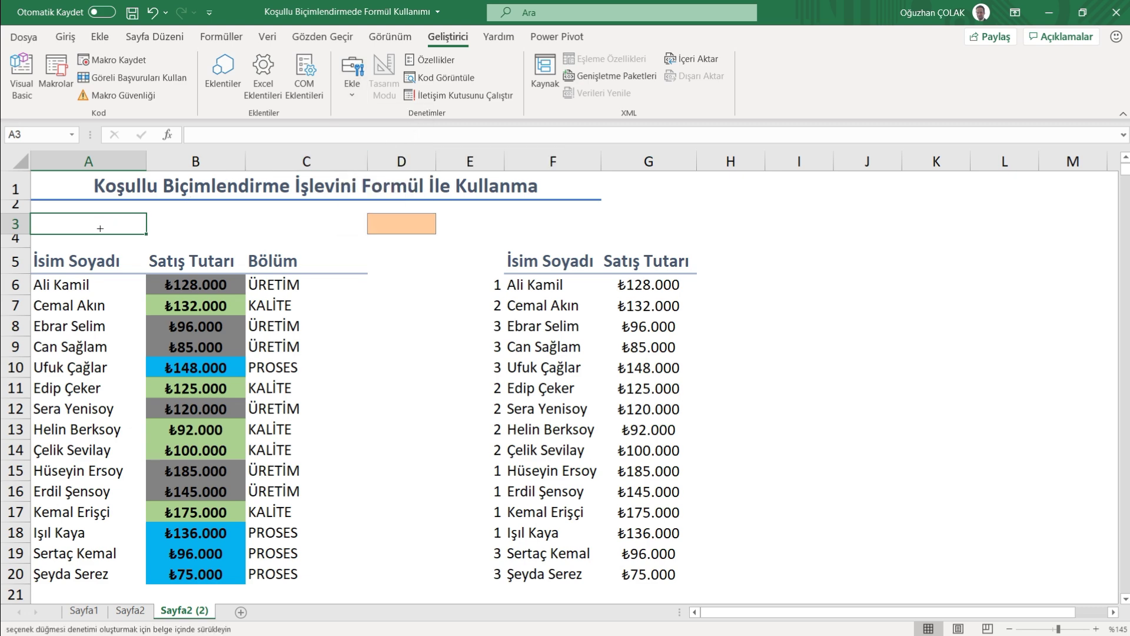
left_click_drag(95, 223, 218, 250)
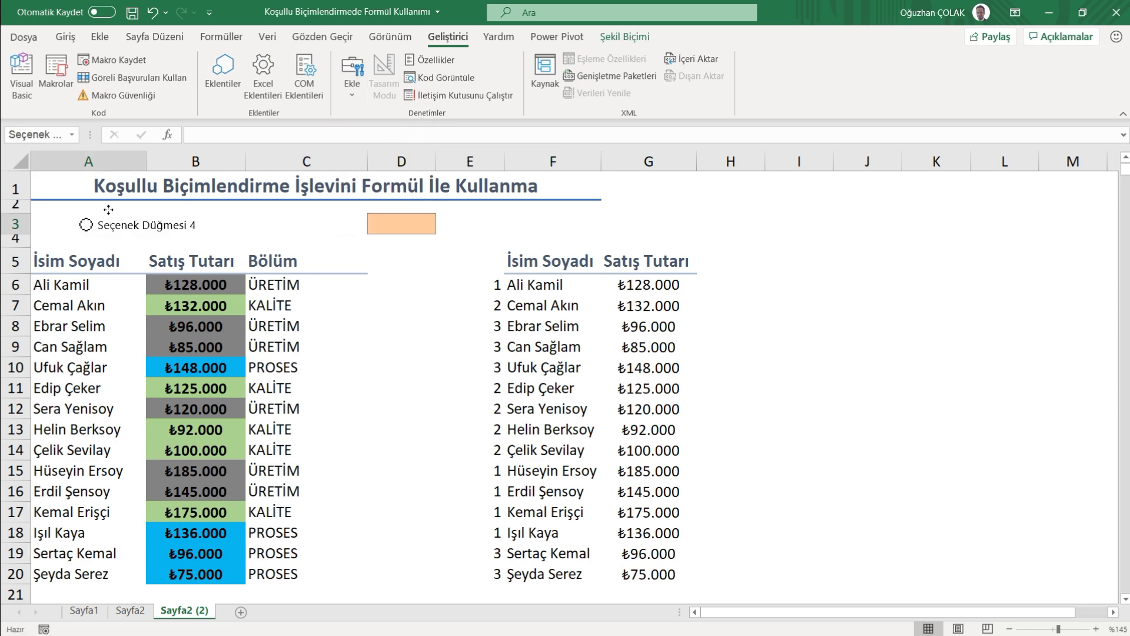
left_click(100, 224)
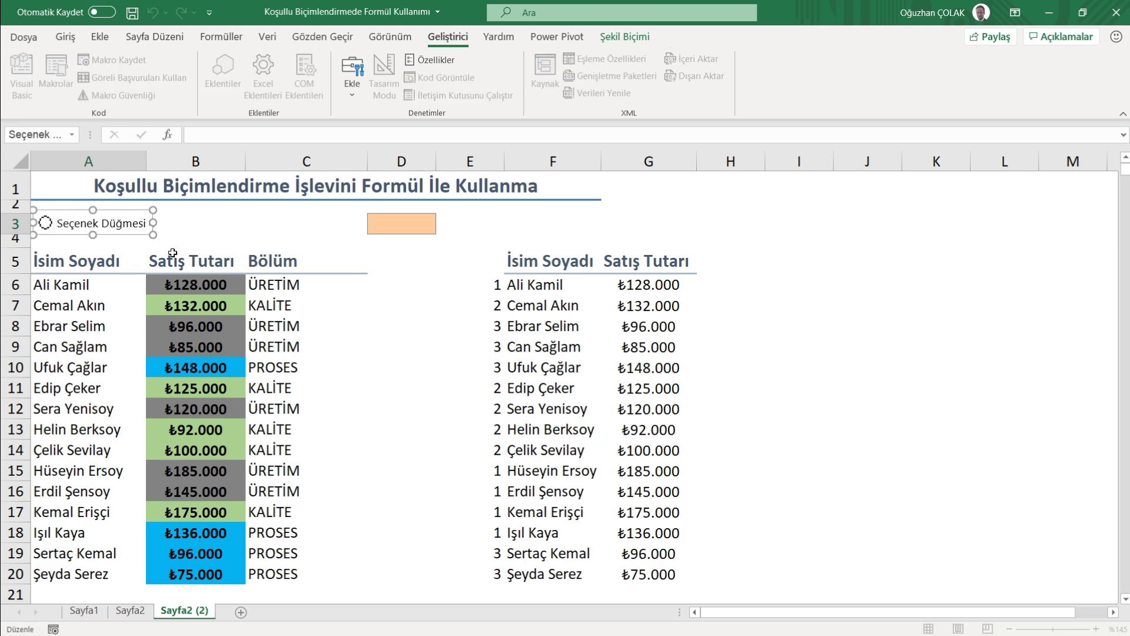
key("BackSpace")
key("BackSpace")
key("BackSpace")
key("BackSpace")
key("BackSpace")
key("BackSpace")
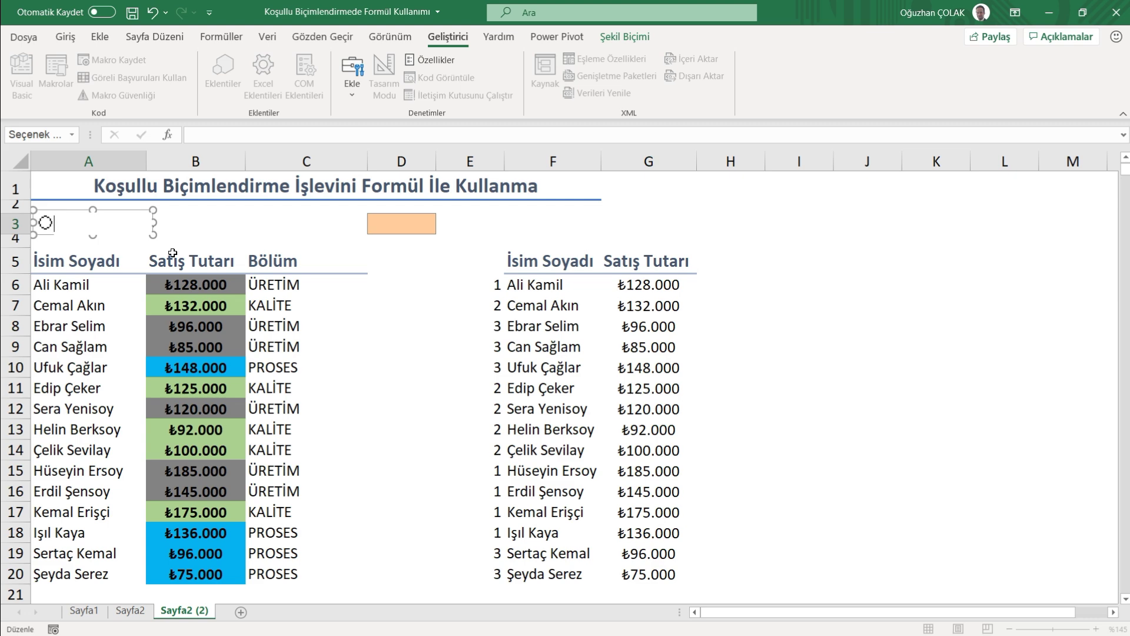
type("ÜRETİM")
left_click_drag(154, 222, 106, 223)
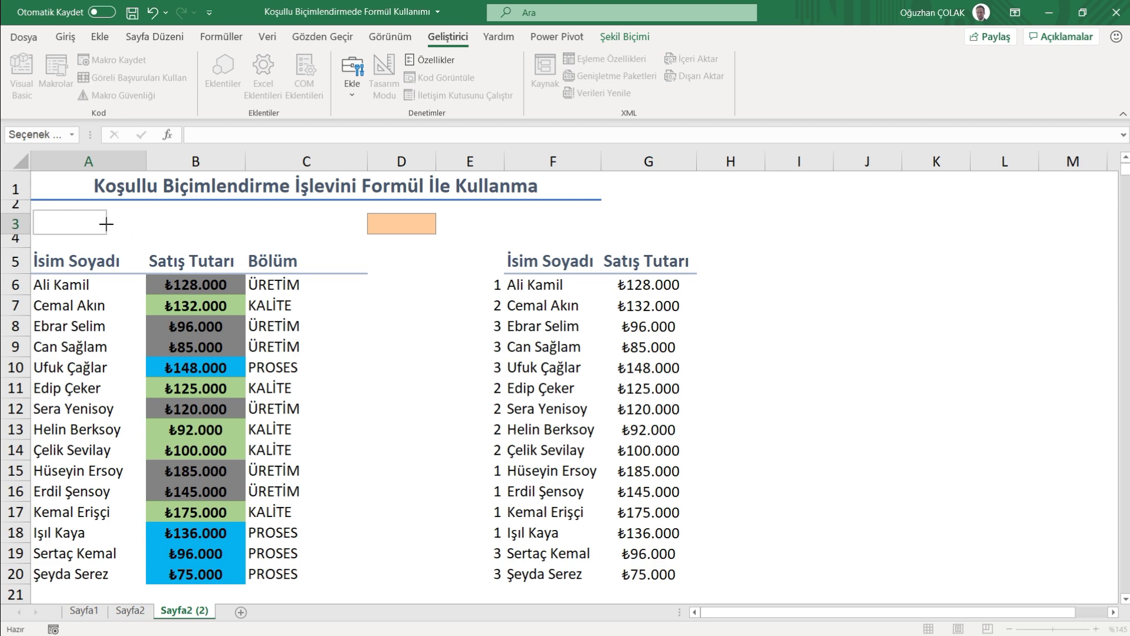
right_click(85, 223)
left_click(84, 213)
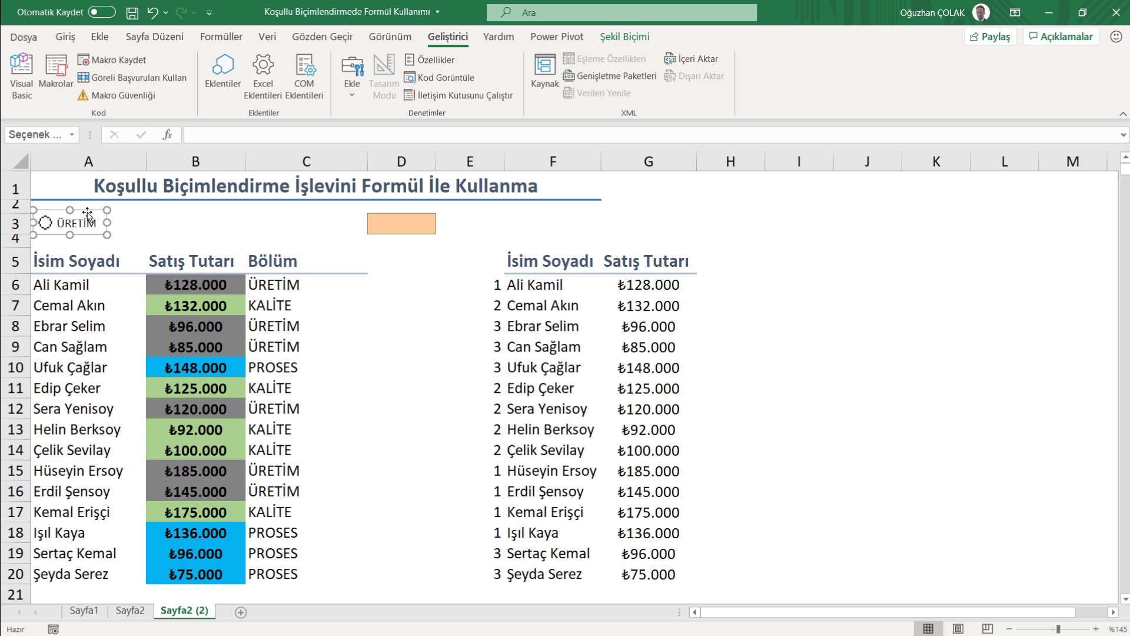
Duplicate the ÜRETİM button and arrange the copies side by side in row 3
key("ctrl+d")
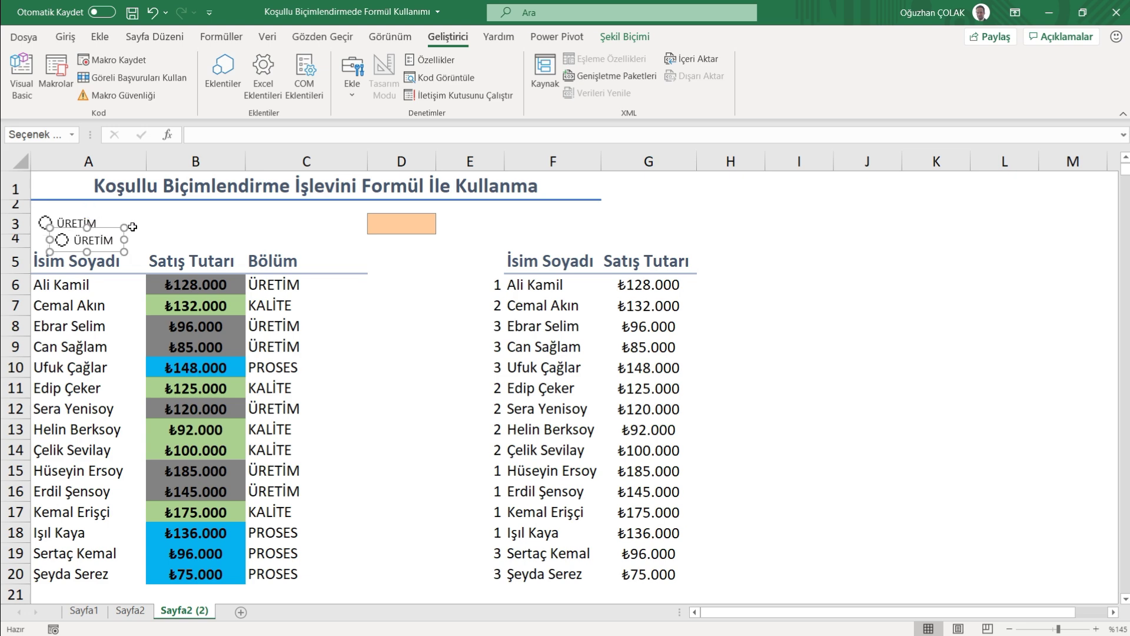
left_click_drag(106, 228, 252, 212)
right_click(100, 228)
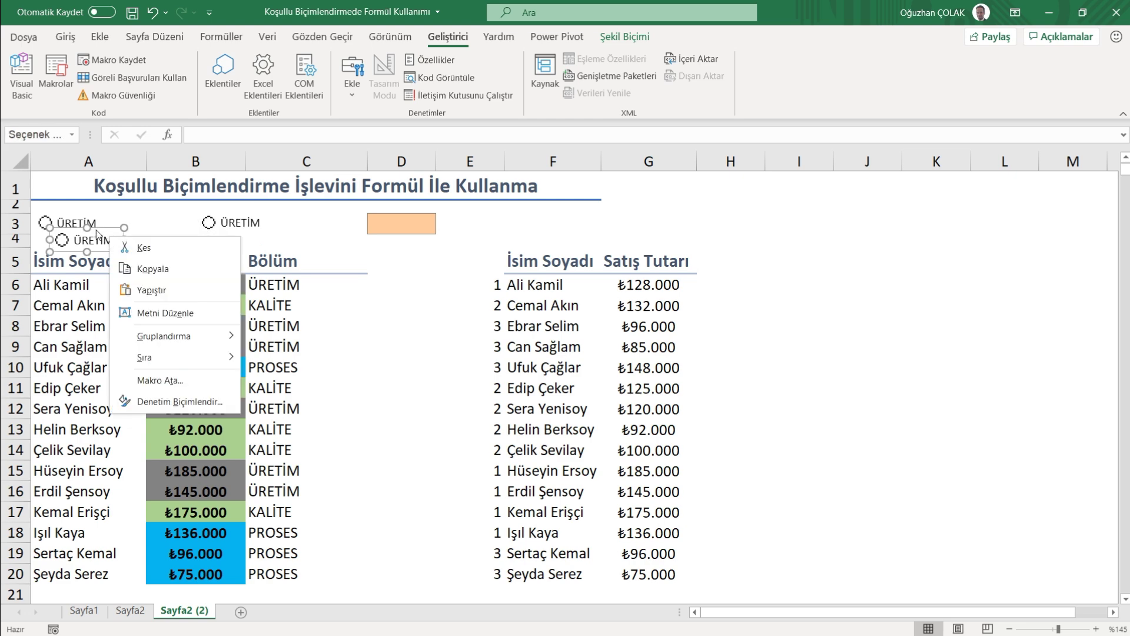
key("Escape")
left_click_drag(101, 230, 162, 210)
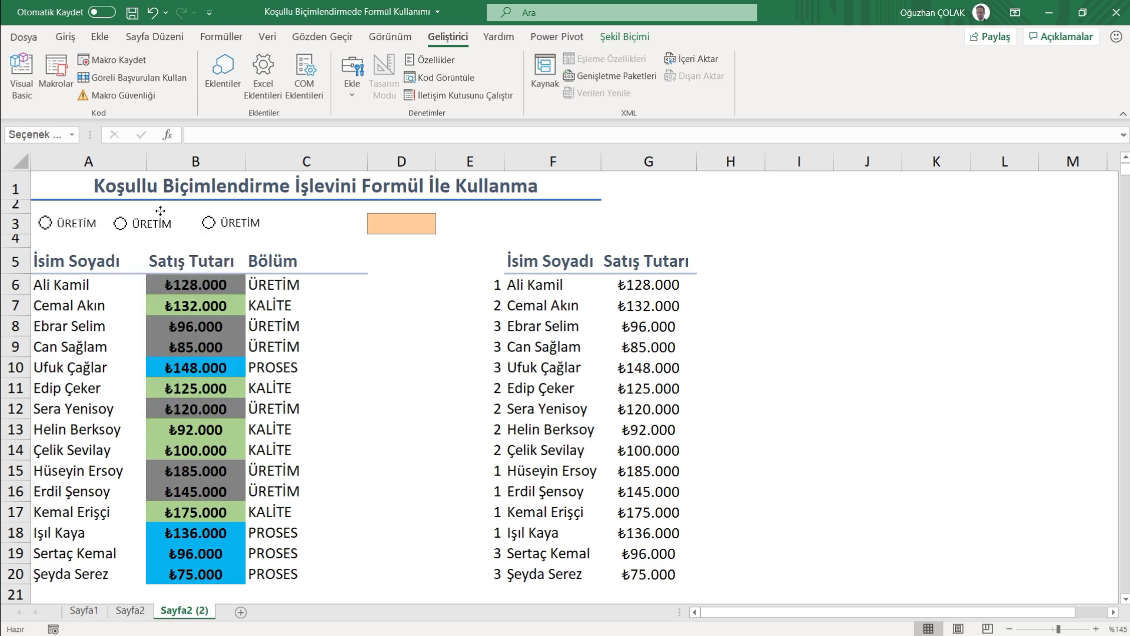
Relabel the middle button KALİTE and the third button PROSES
left_click(134, 225, "ctrl")
left_click(138, 222)
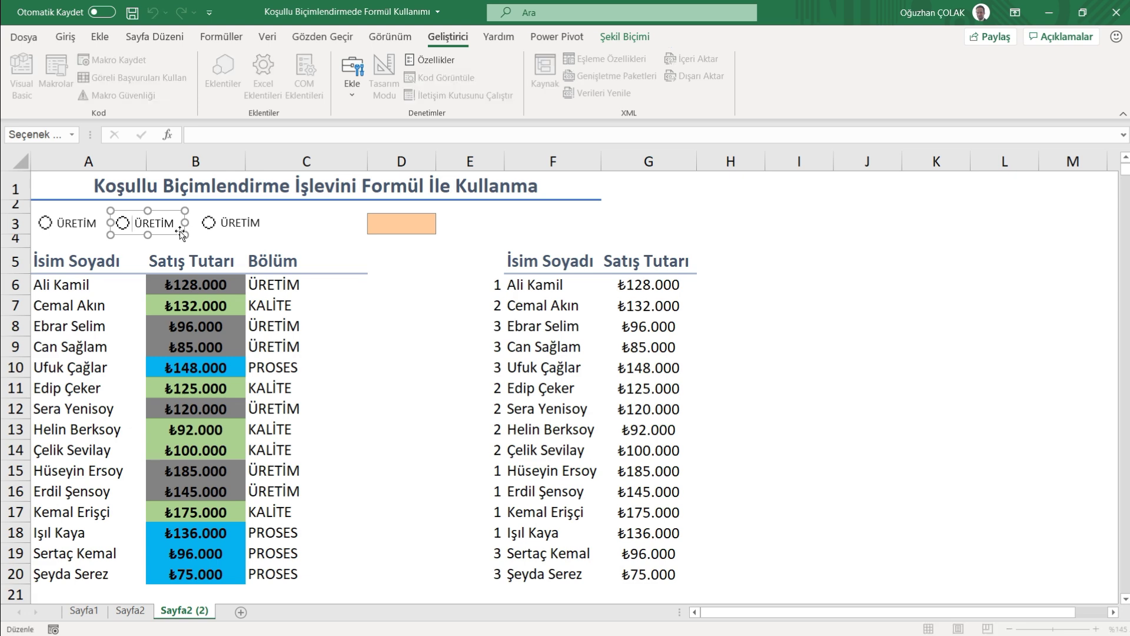
key("Delete")
key("Delete")
key("Delete")
type("KAL")
right_click(224, 223)
key("Escape")
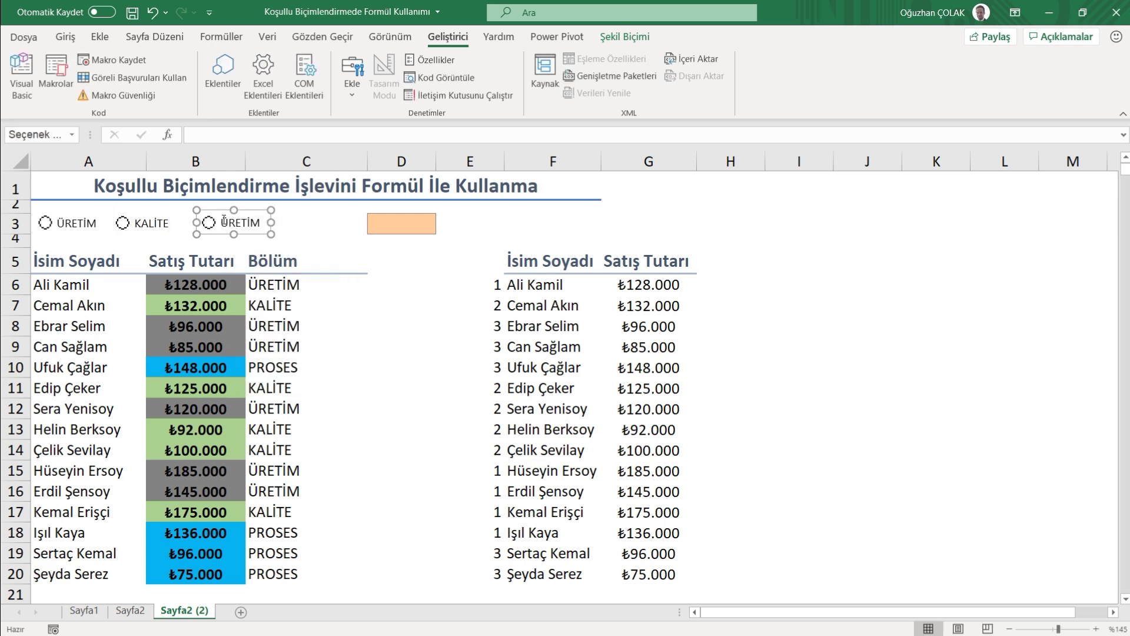
left_click(223, 221)
key("Delete")
key("Delete")
key("Delete")
key("Delete")
key("Delete")
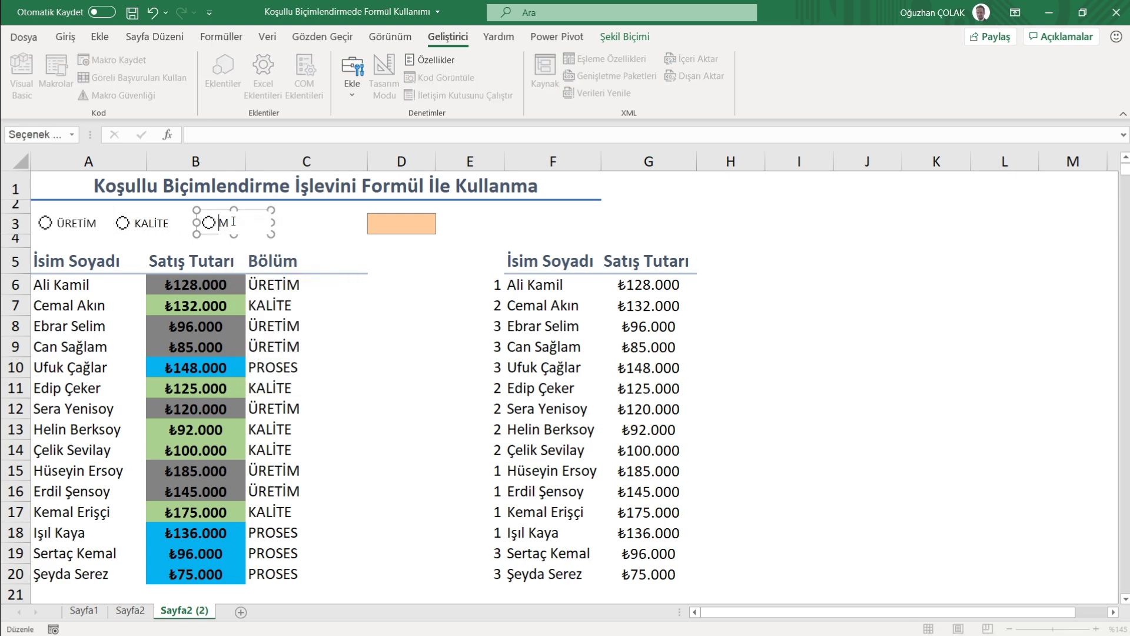
type("PROSES")
left_click(319, 240)
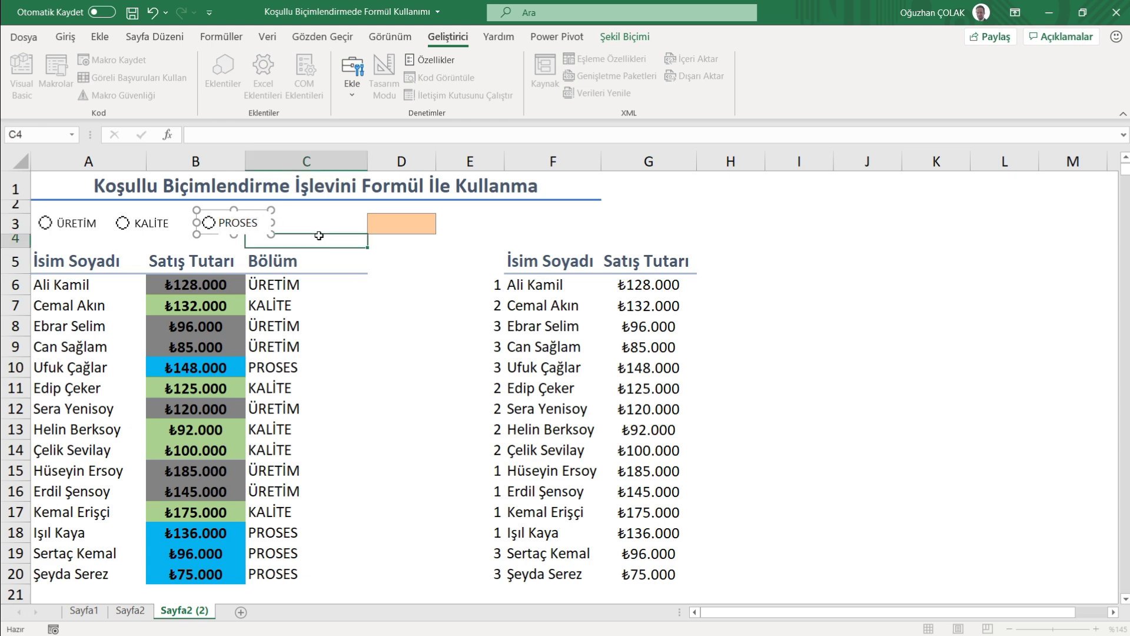
Set the option buttons' cell link to $D$3 in Format Control
right_click(72, 224)
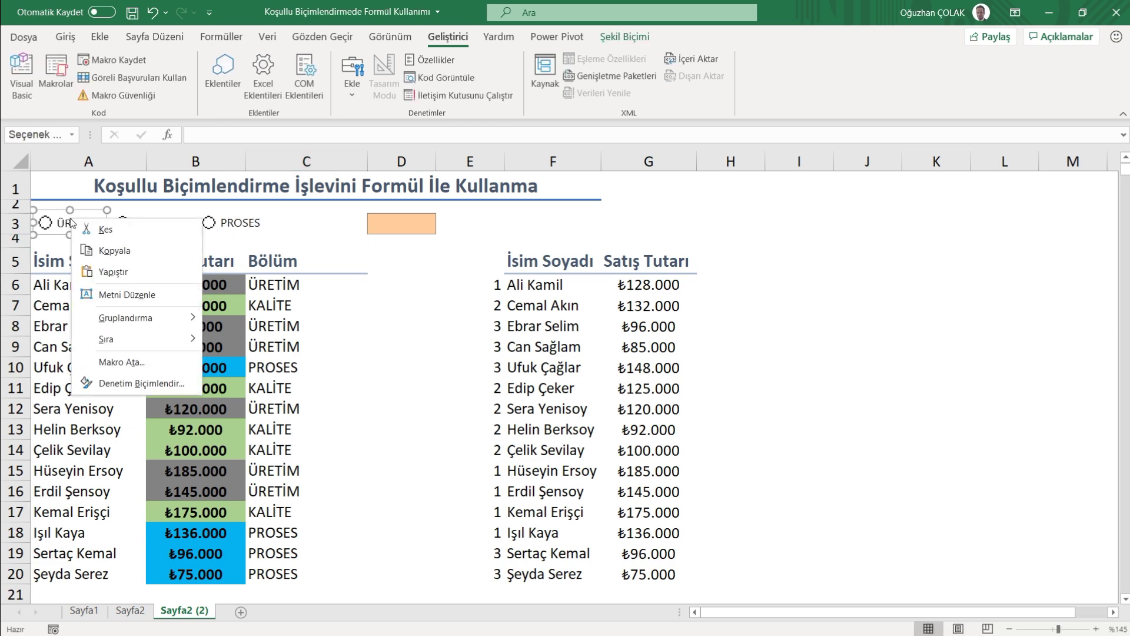
left_click(104, 384)
mouse_move(404, 103)
left_mouse_down()
mouse_move(602, 170)
mouse_move(580, 168)
left_mouse_up()
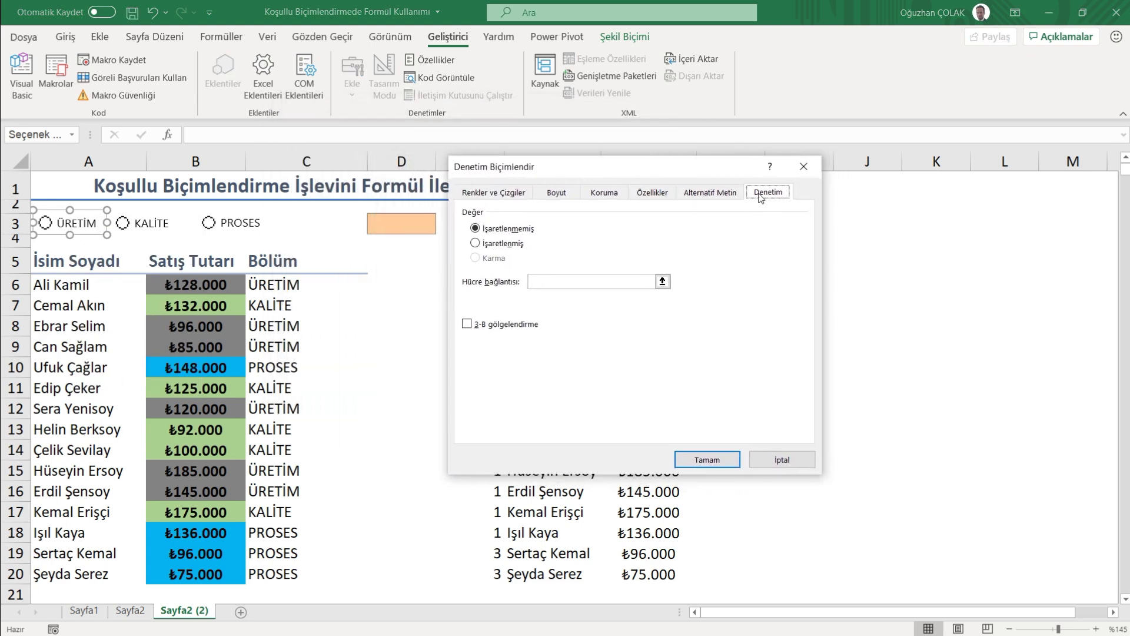
left_click(526, 281)
left_click(411, 228)
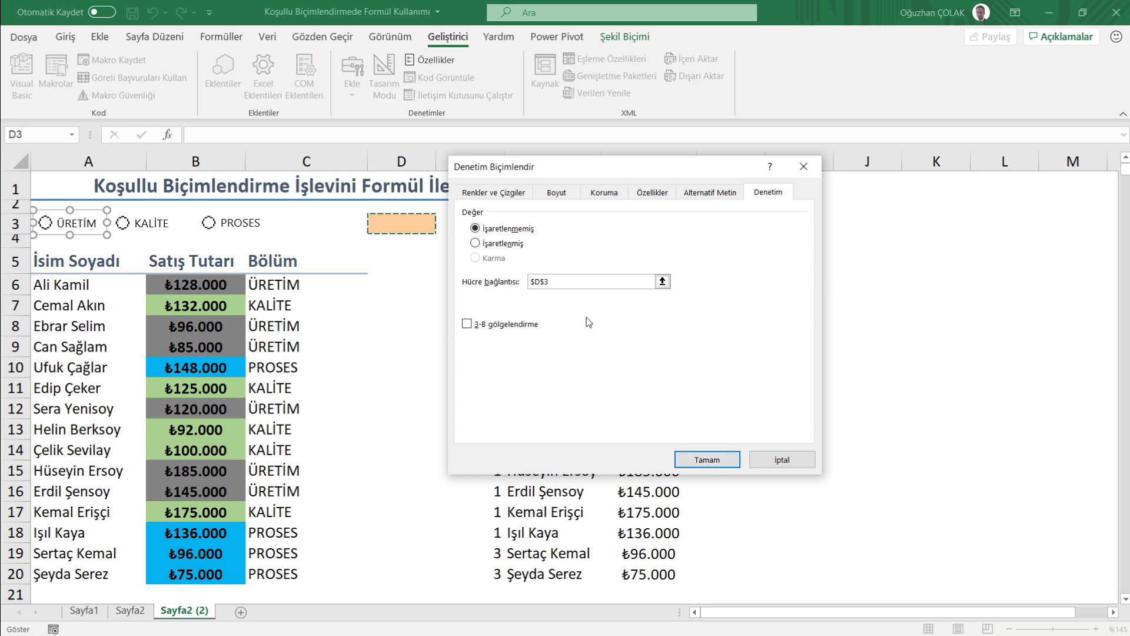
left_click(689, 460)
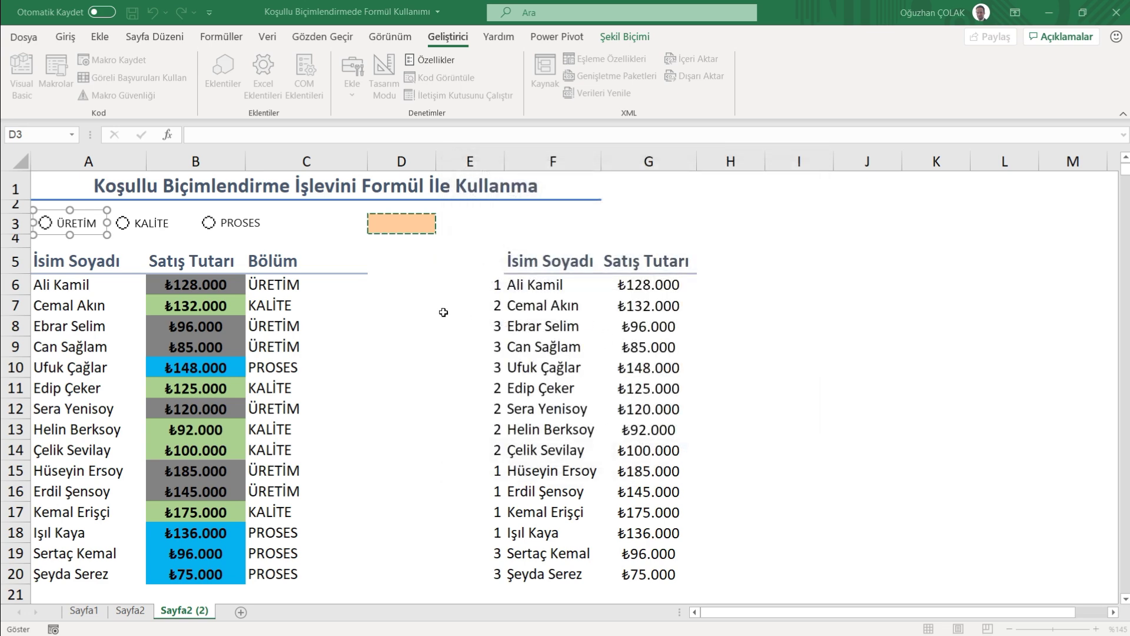
Test the buttons: ÜRETİM, KALİTE and PROSES set D3 to 1, 2 and 3
left_click(285, 240)
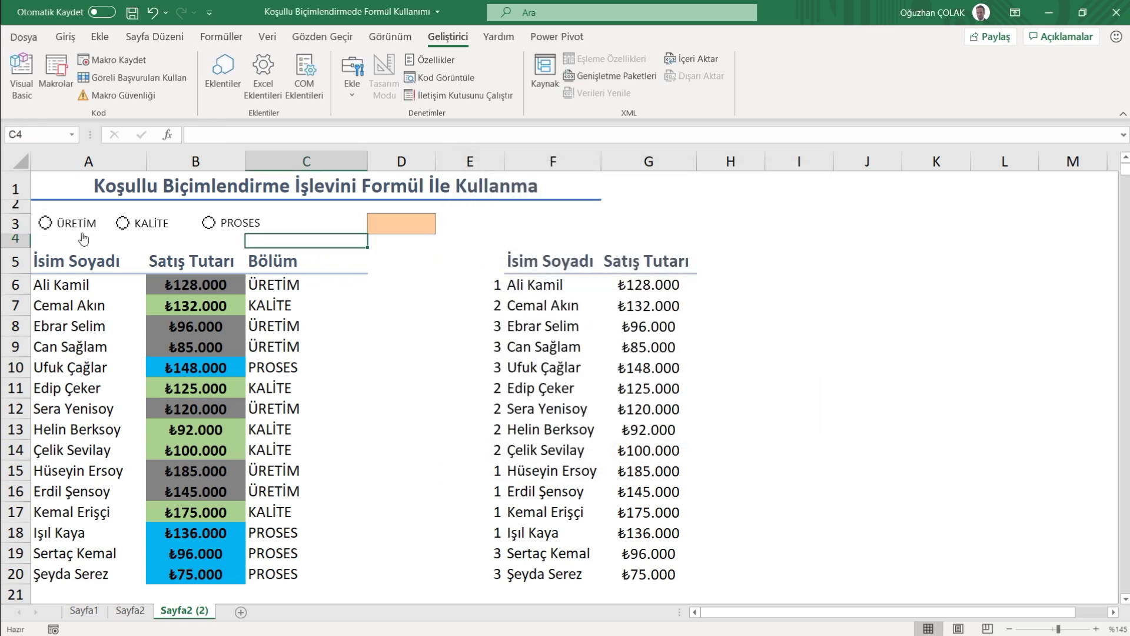
left_click(46, 225)
left_click(123, 223)
left_click(215, 218)
left_click(403, 224)
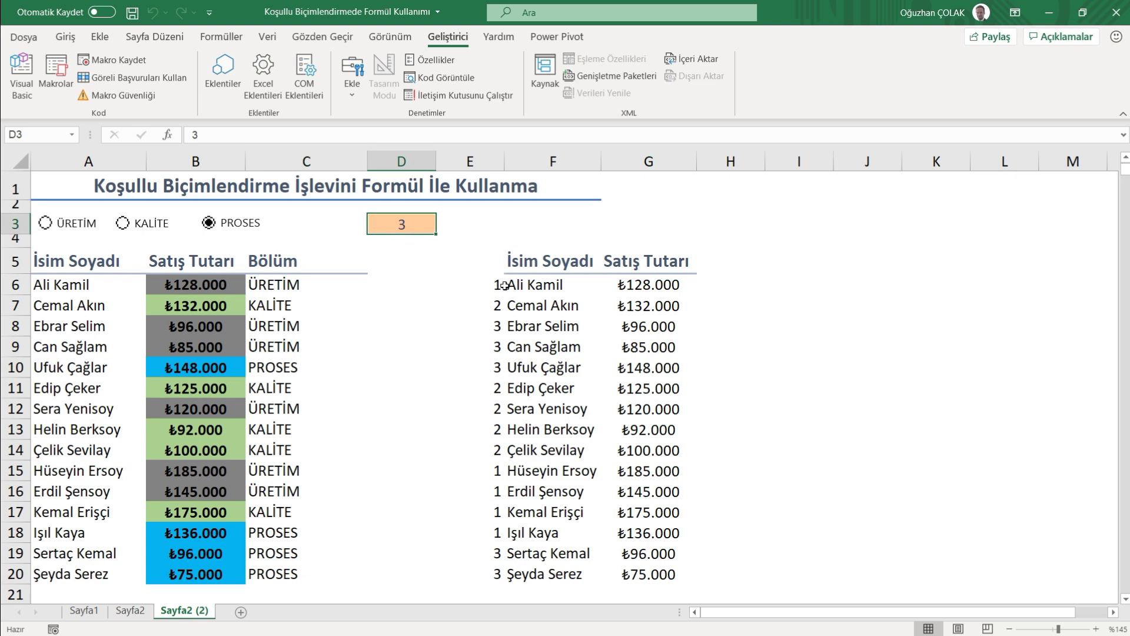
mouse_move(509, 287)
left_mouse_down()
mouse_move(661, 372)
mouse_move(659, 580)
left_mouse_up()
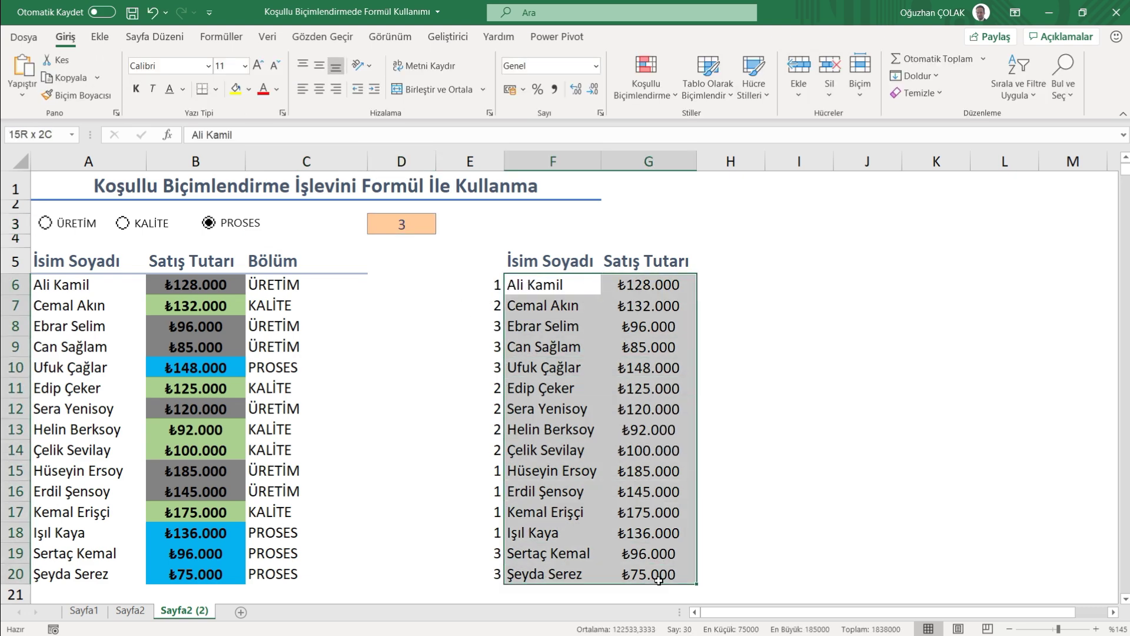
Start a new formula rule =$D$3=$E6 for the F6:G20 range
left_click(646, 90)
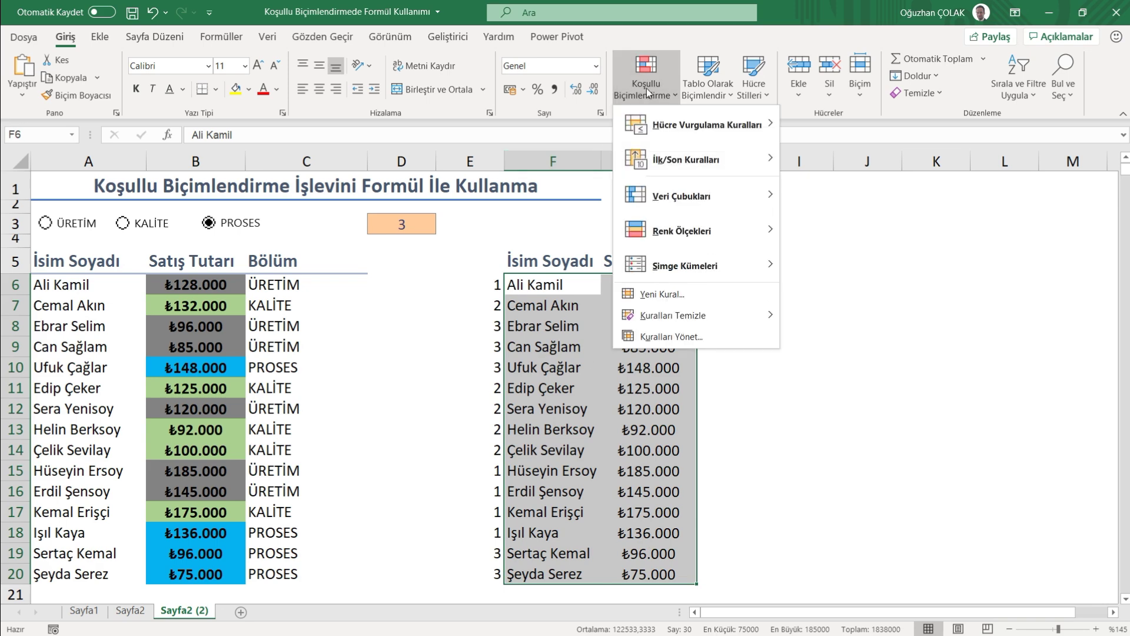
left_click(651, 295)
left_click(705, 275)
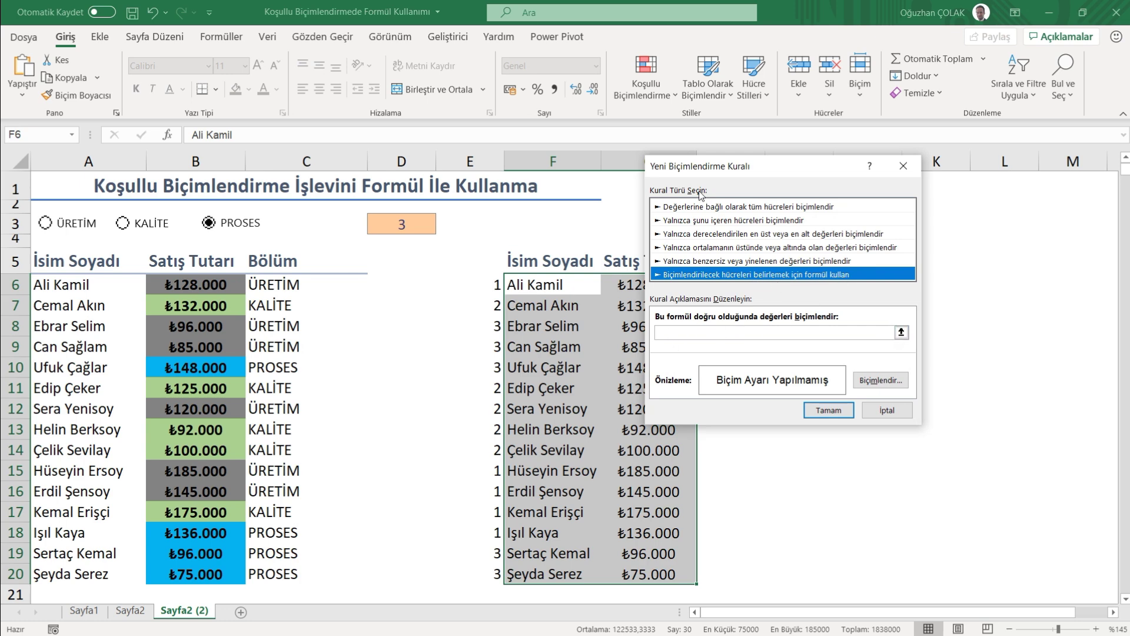
left_click_drag(700, 167, 763, 181)
left_click(728, 348)
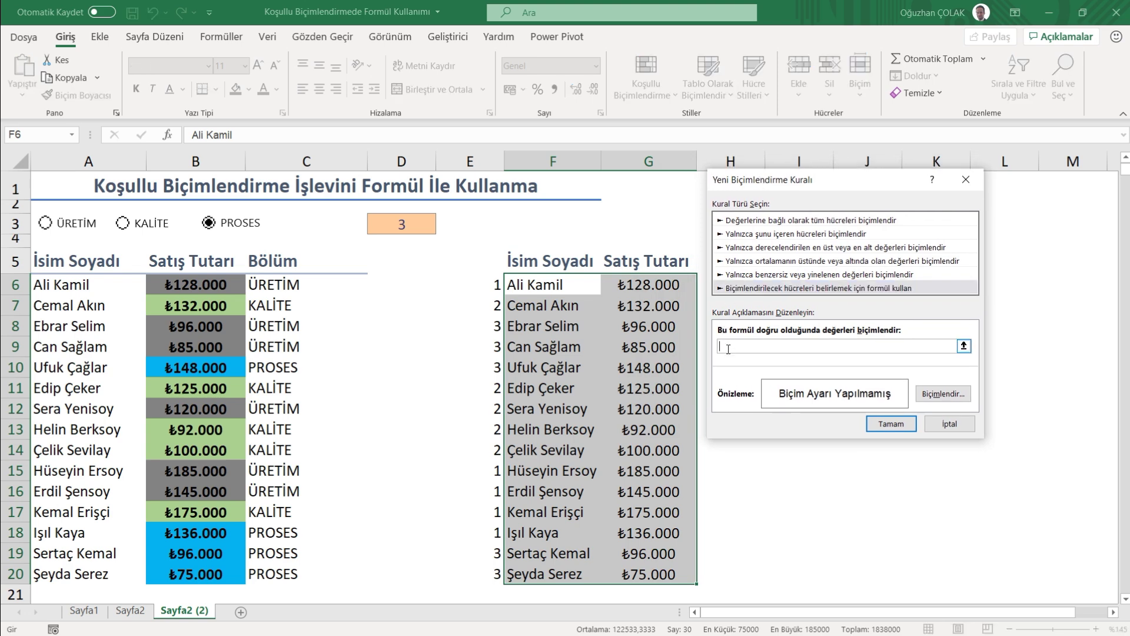
left_click(417, 225)
type("=$D$3")
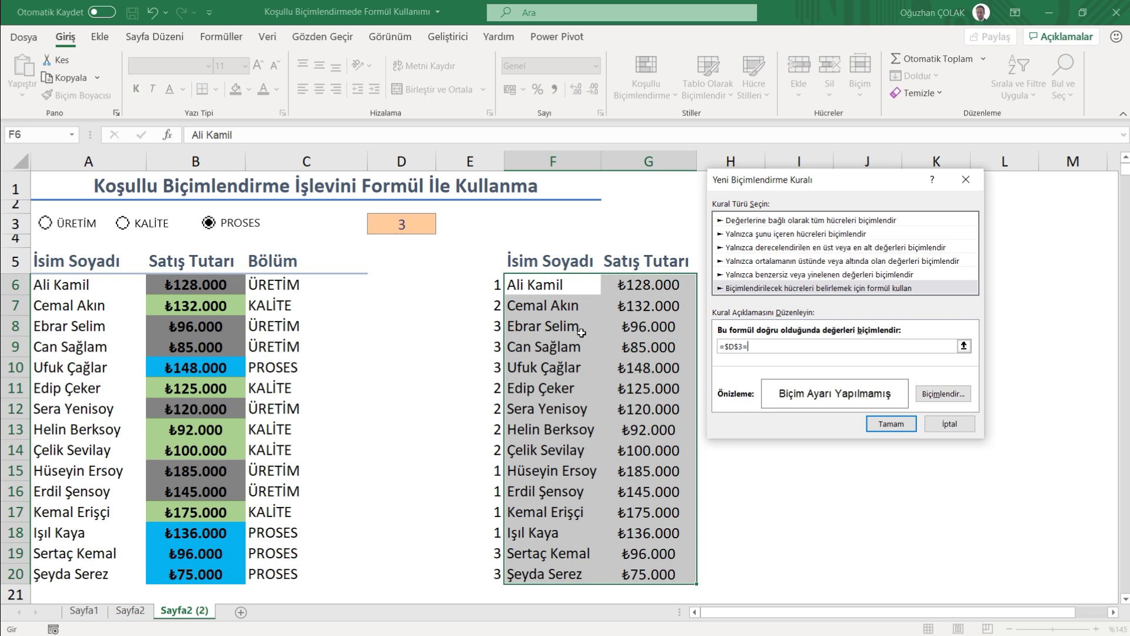
type("=")
left_click(497, 286)
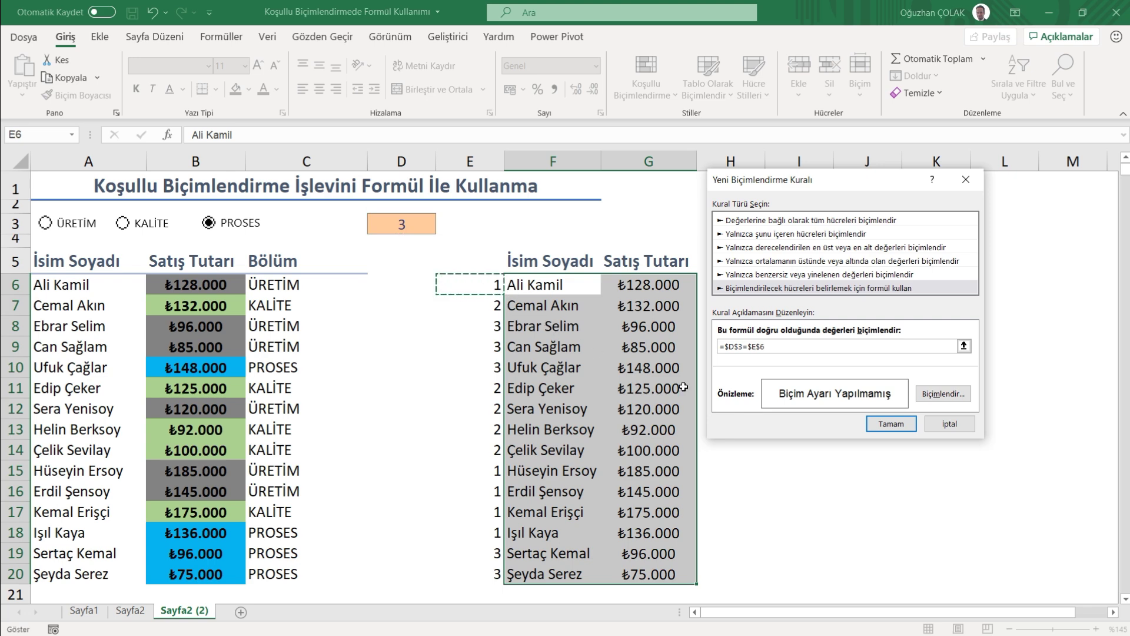
key("F4")
key("F4")
Format matching rows bold with a blue-gray fill and apply the rule
left_click(947, 399)
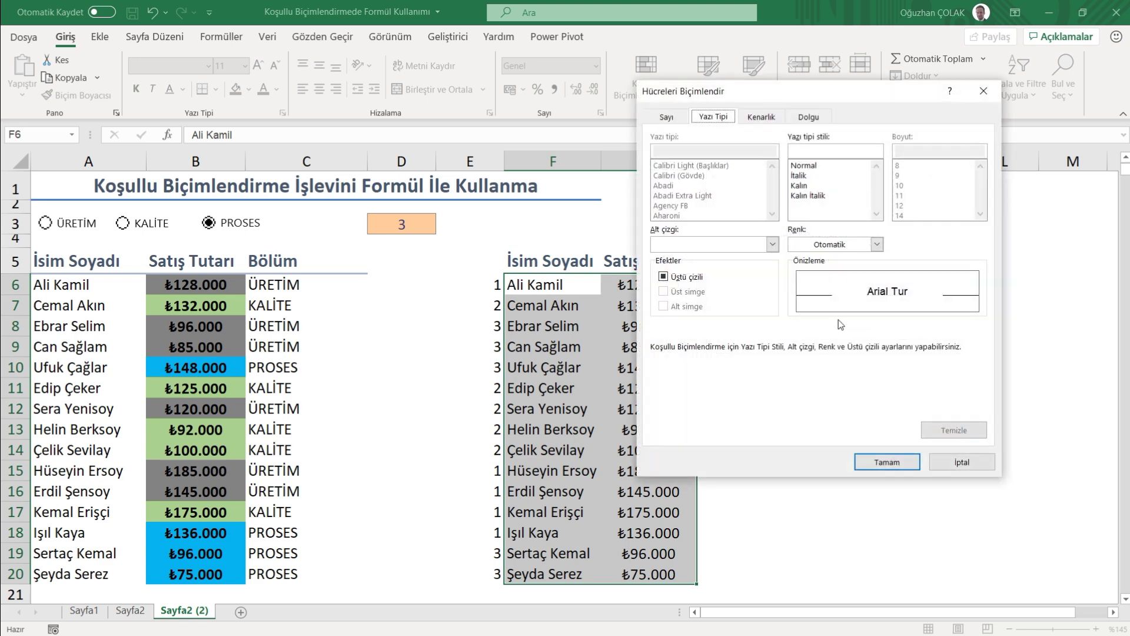
left_click(808, 186)
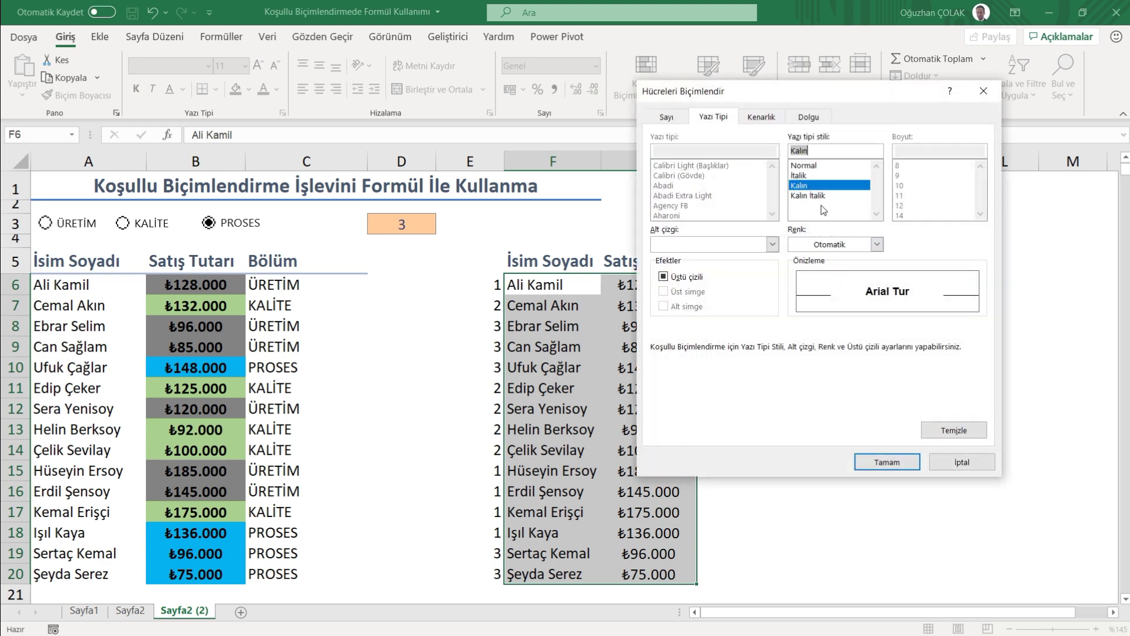
left_click(809, 116)
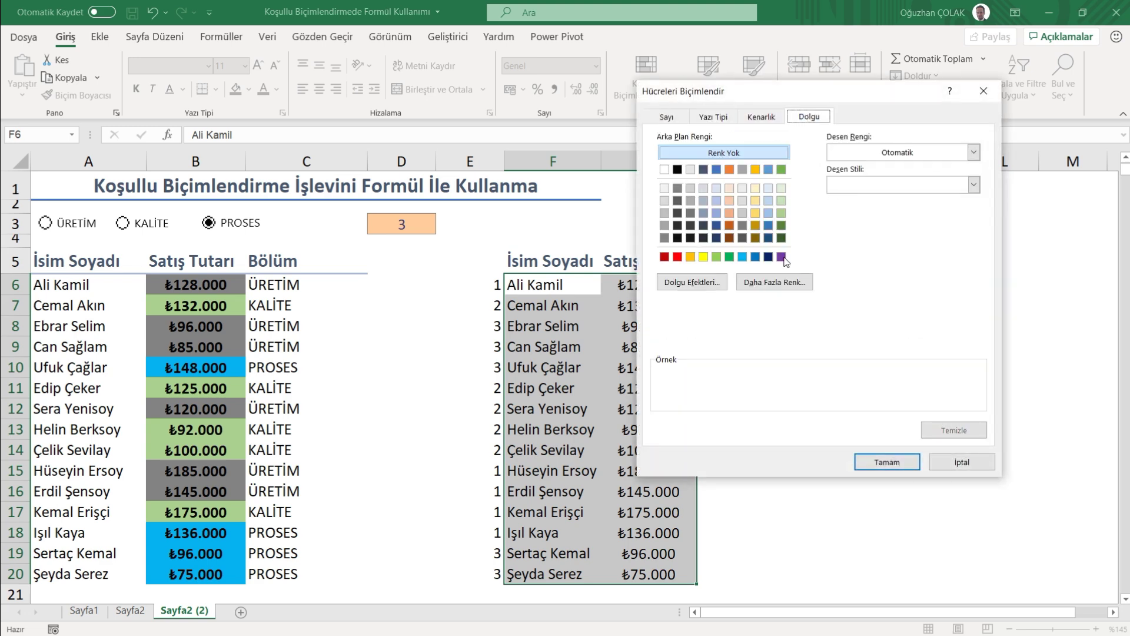
left_click(704, 212)
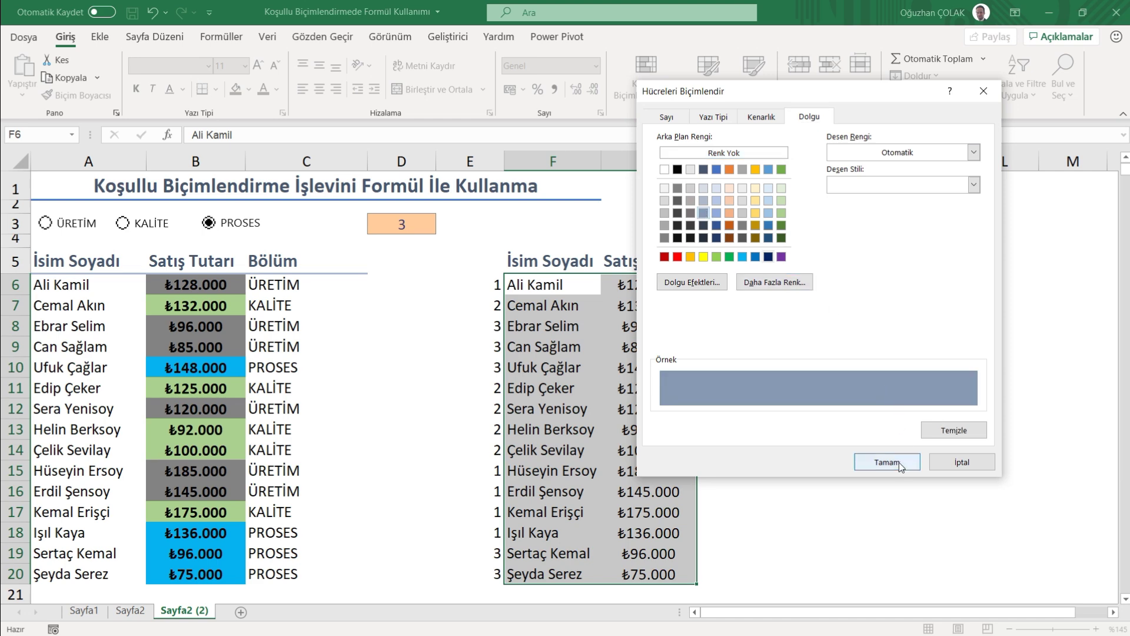
left_click(887, 462)
left_click(909, 428)
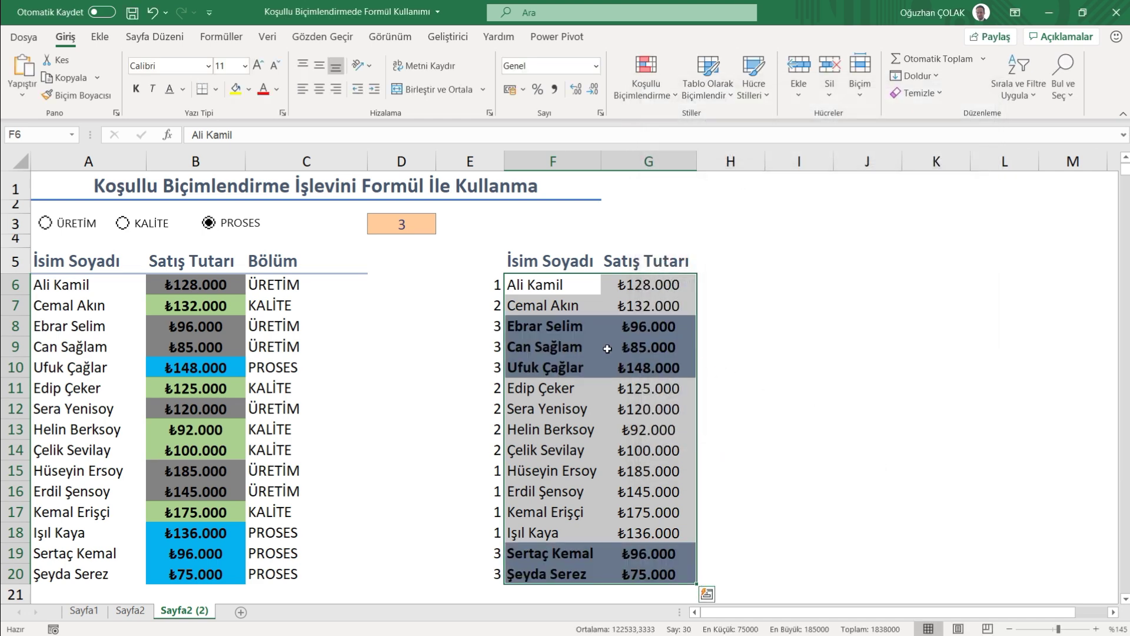
left_click(408, 228)
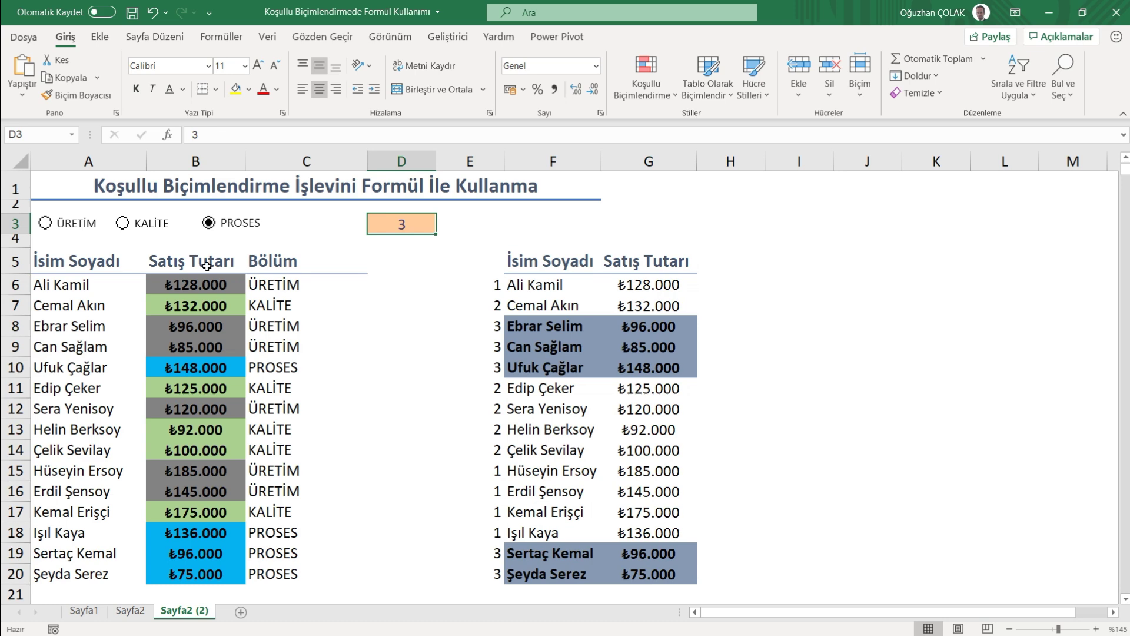
left_click(45, 223)
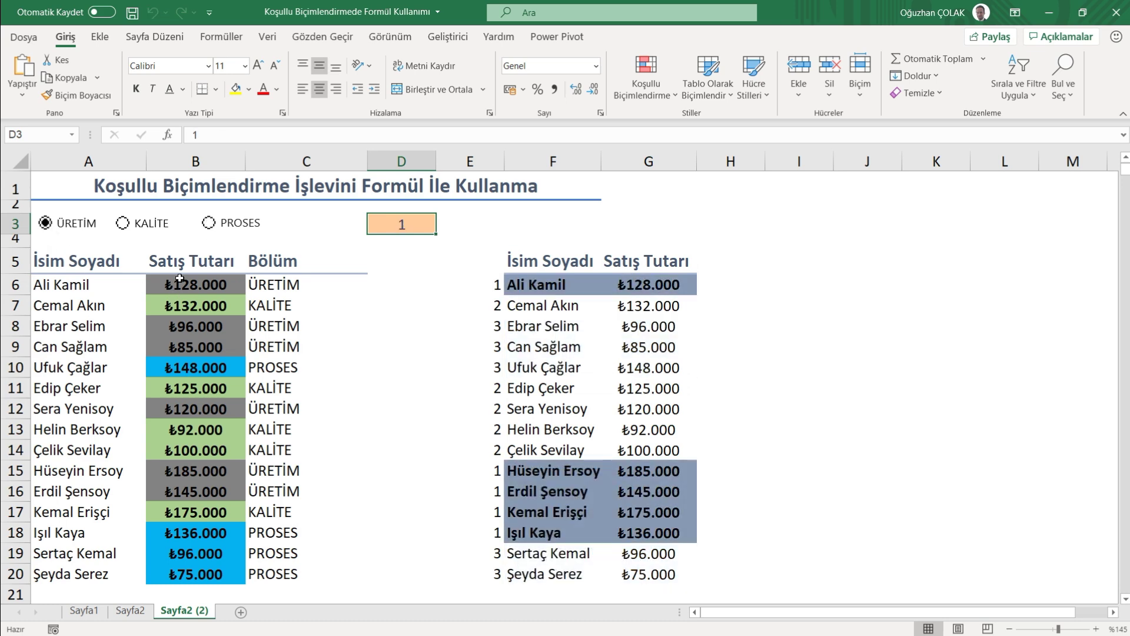
left_click(123, 224)
left_click(208, 223)
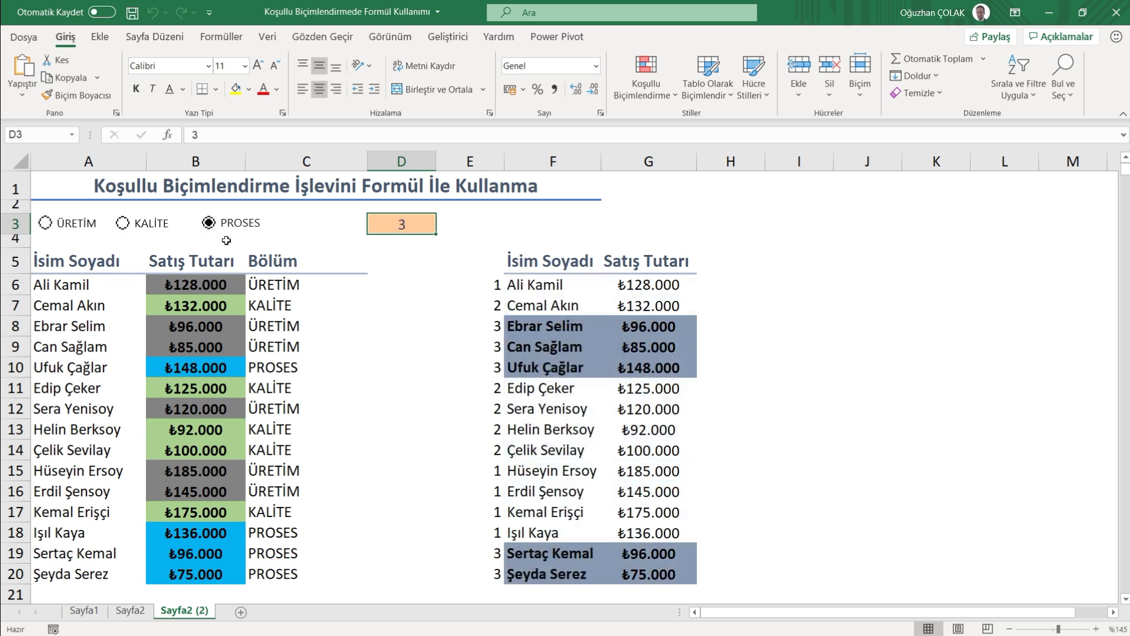
left_click(45, 223)
left_click(123, 223)
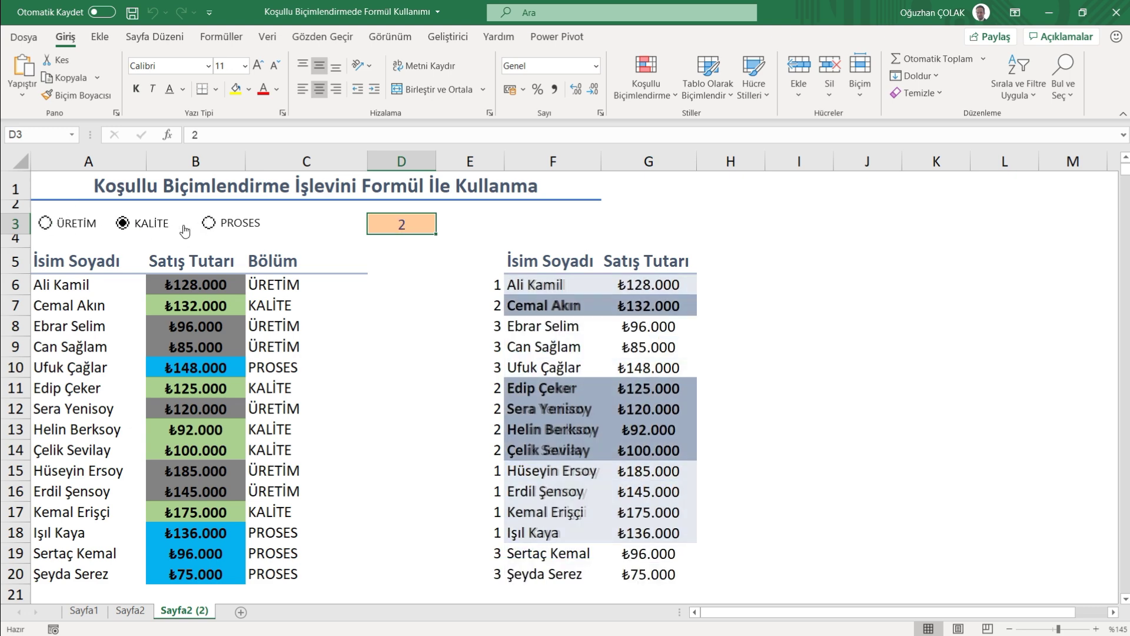
left_click(209, 224)
left_click(467, 341)
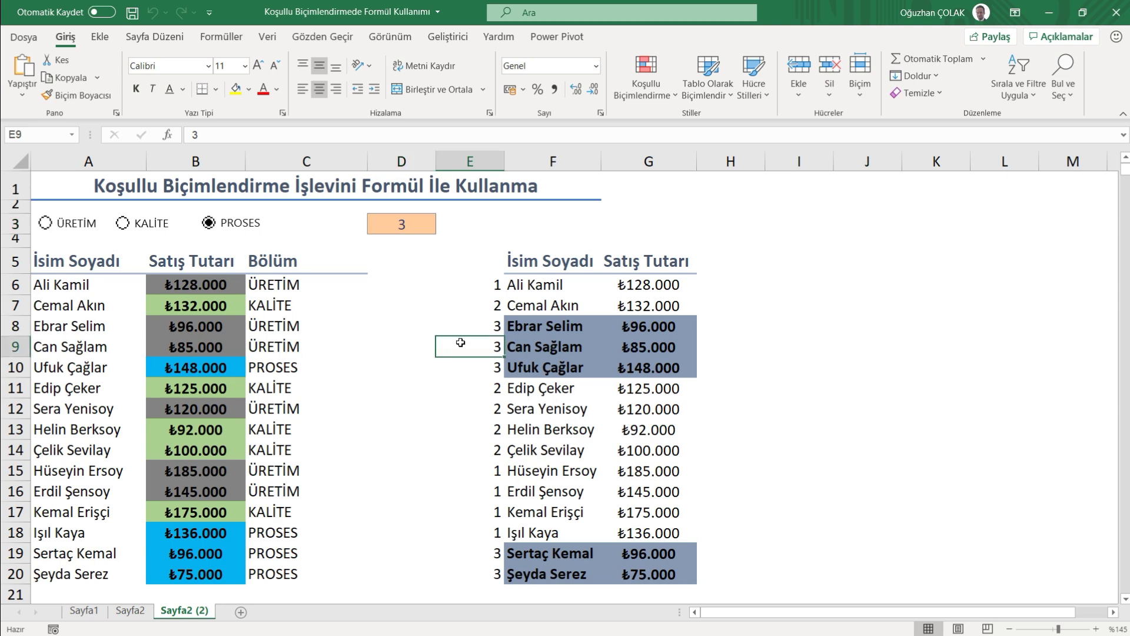
left_click_drag(480, 320, 493, 367)
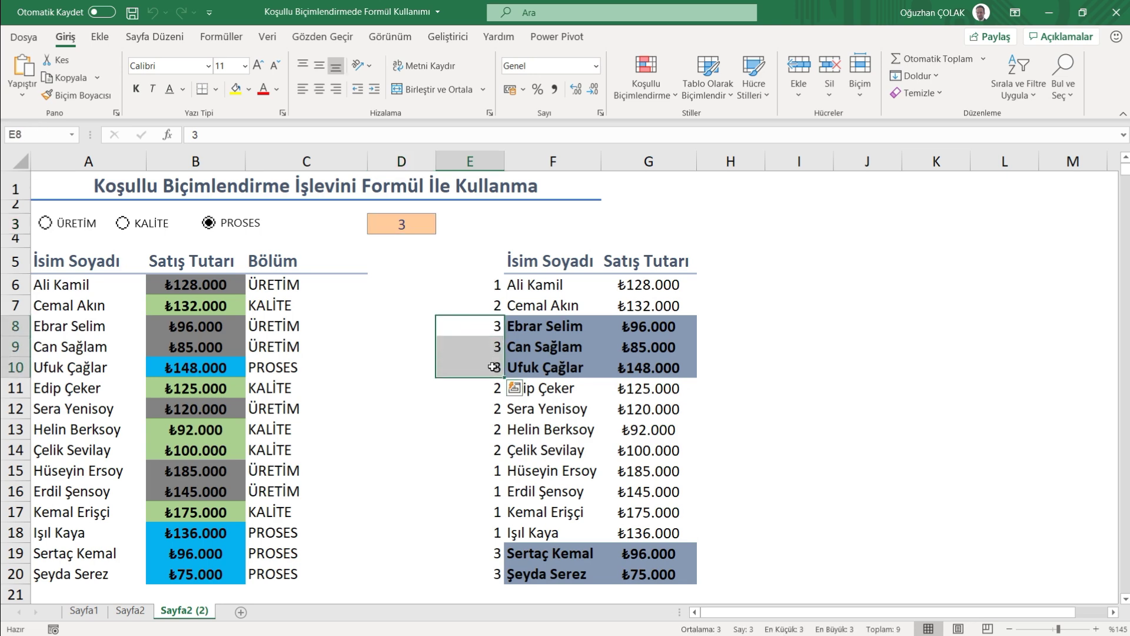